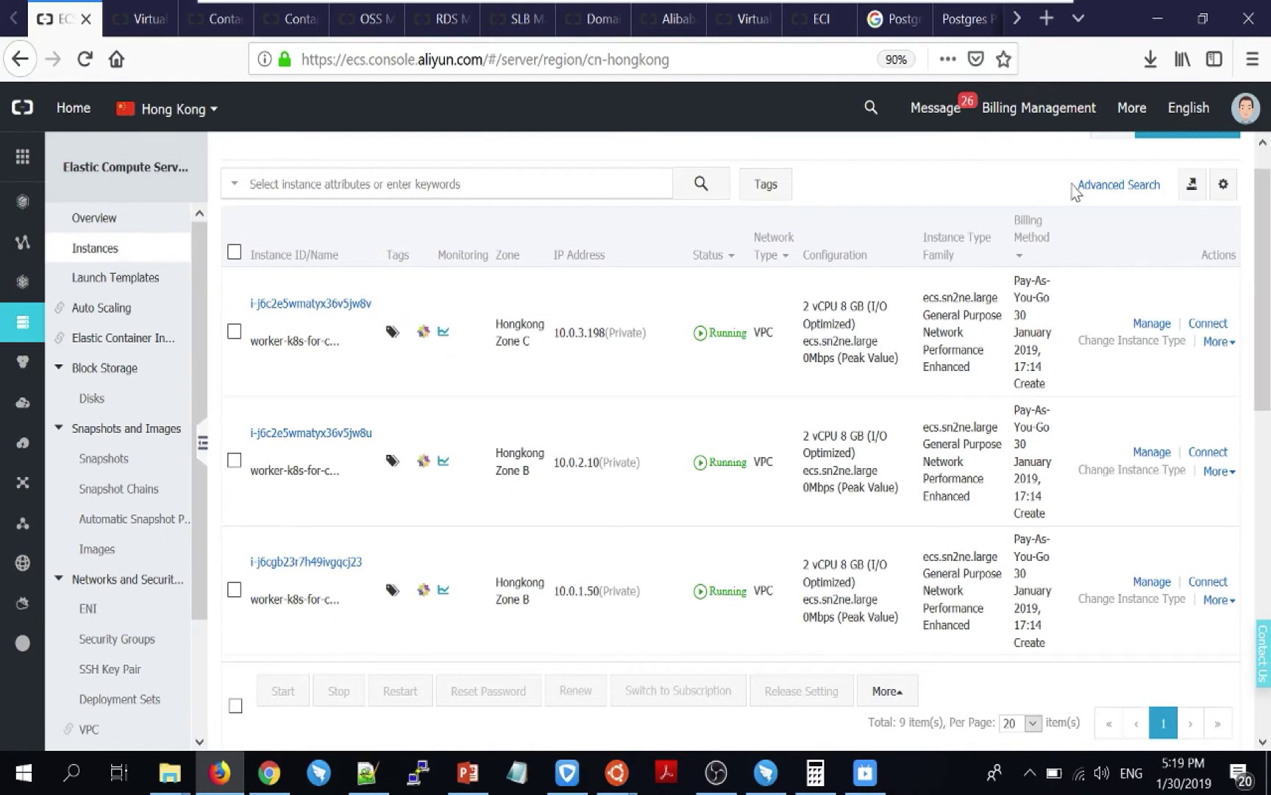
- Refresh the ECS instance list and look through the VPC, Container Registry and OSS consoles
{"action": "scroll", "coordinate": [1111, 156], "scroll_direction": "up", "scroll_amount": 1}
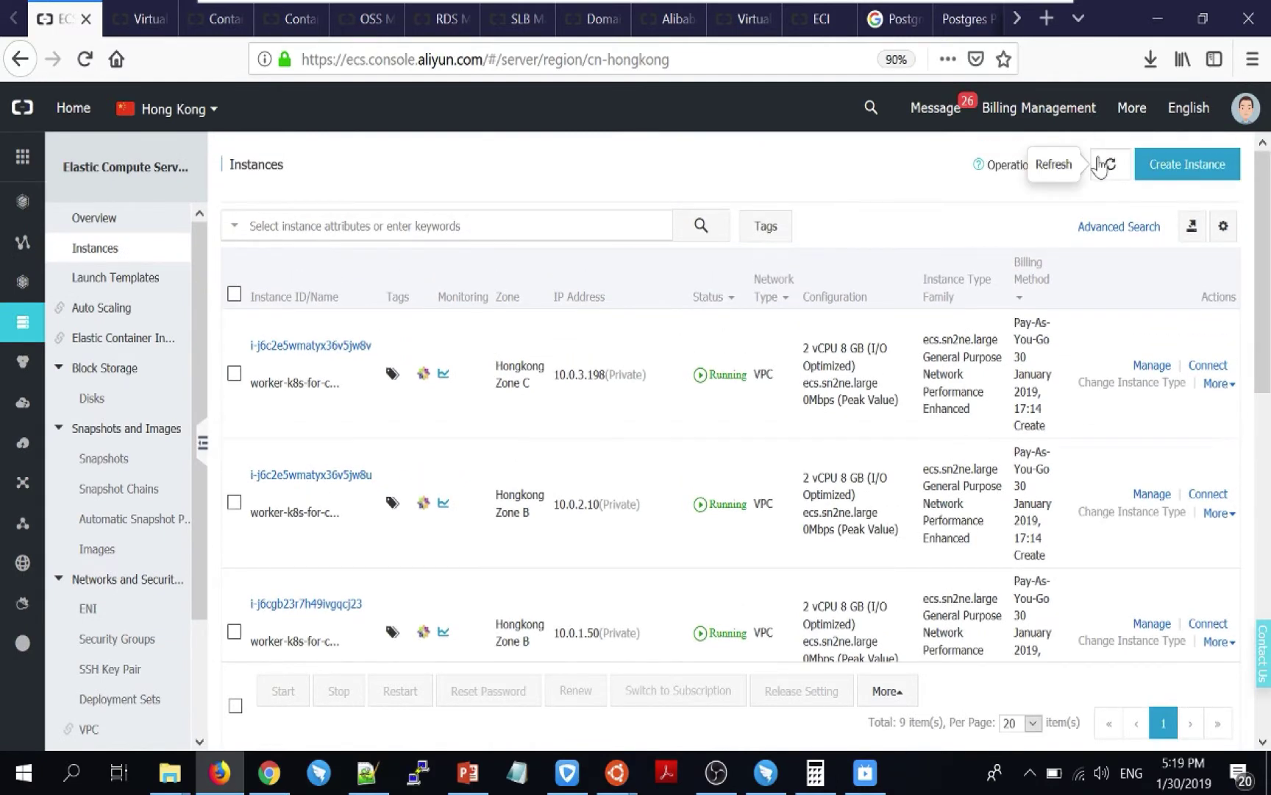
{"action": "left_click", "coordinate": [1107, 165]}
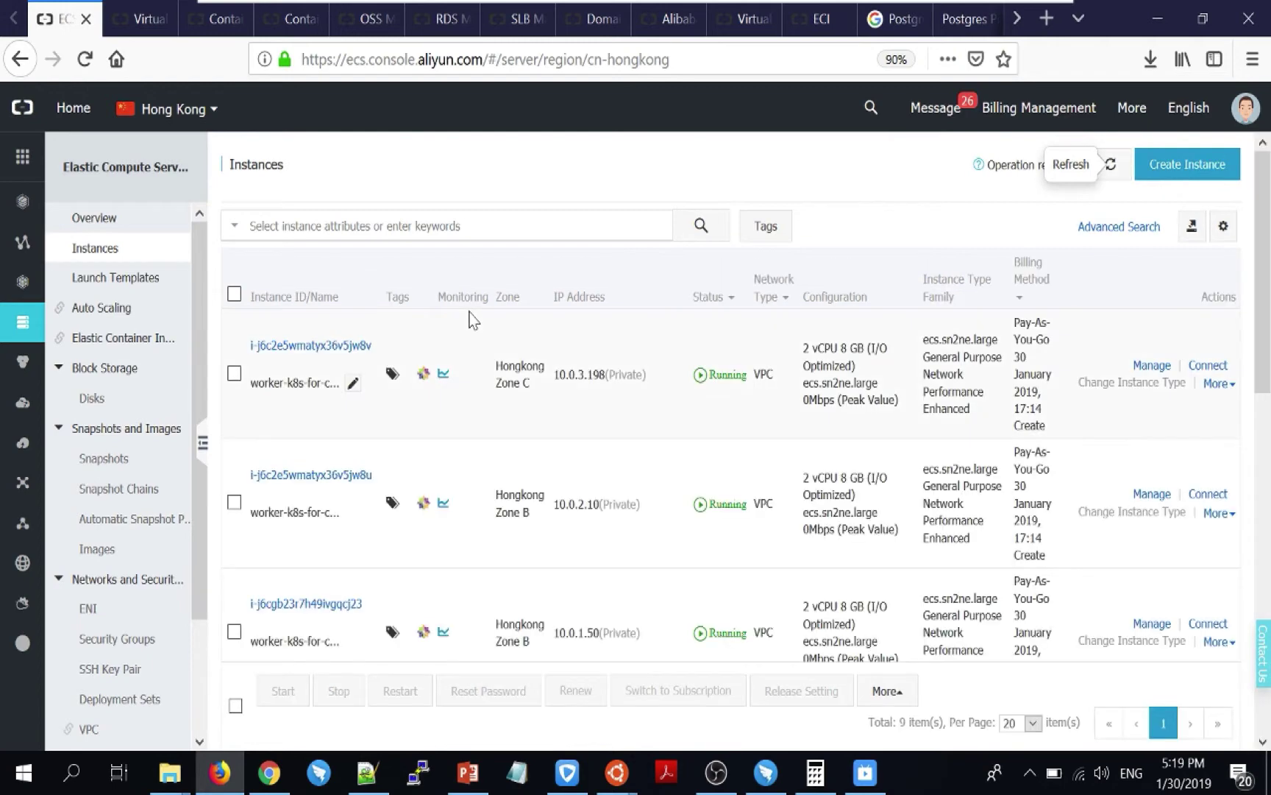
{"action": "left_click", "coordinate": [129, 22]}
{"action": "left_click", "coordinate": [218, 23]}
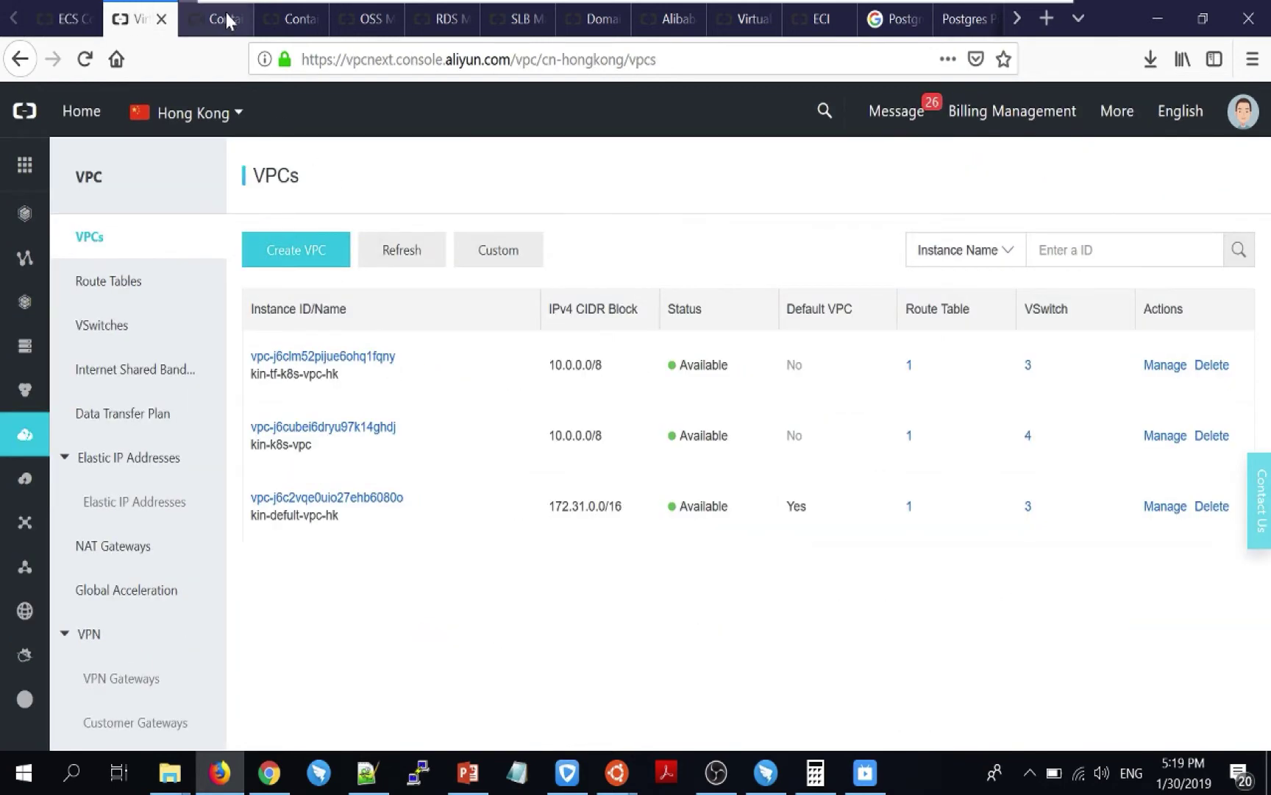
{"action": "left_click", "coordinate": [277, 27]}
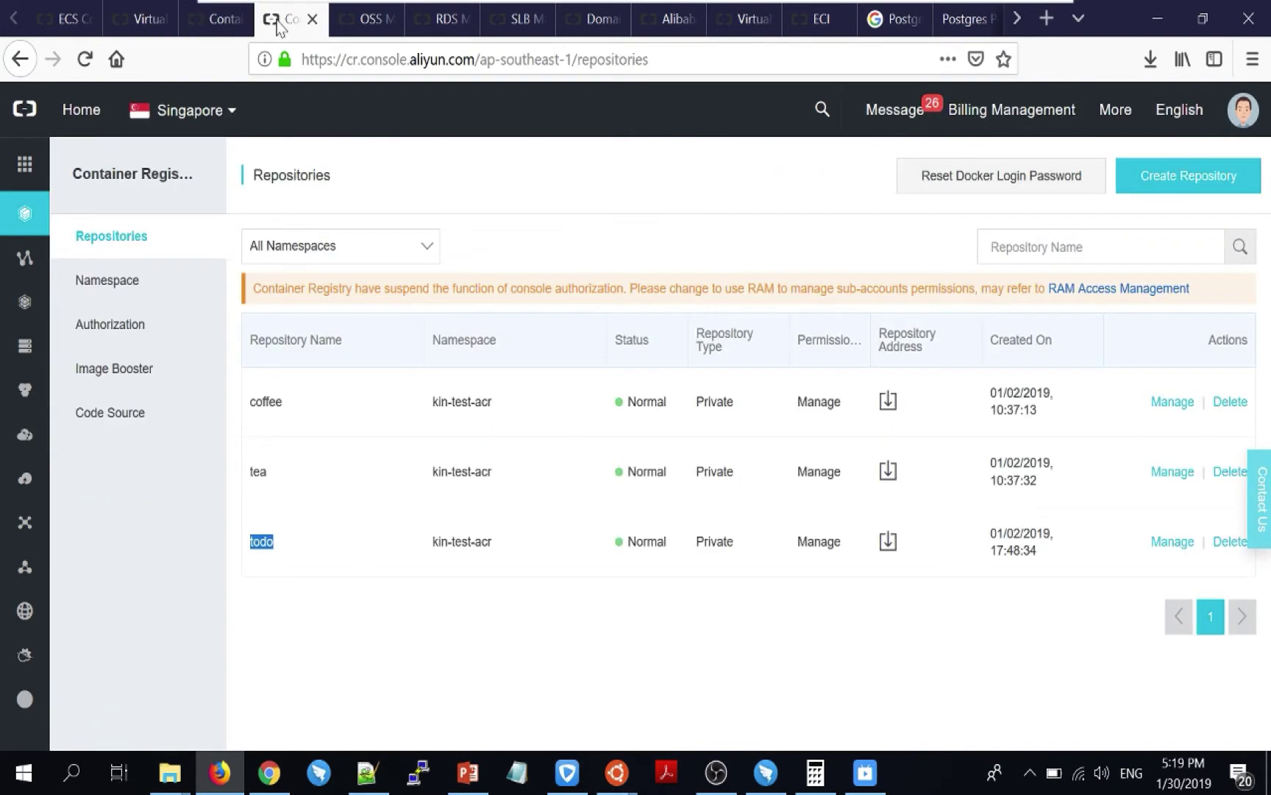
{"action": "left_click", "coordinate": [386, 28]}
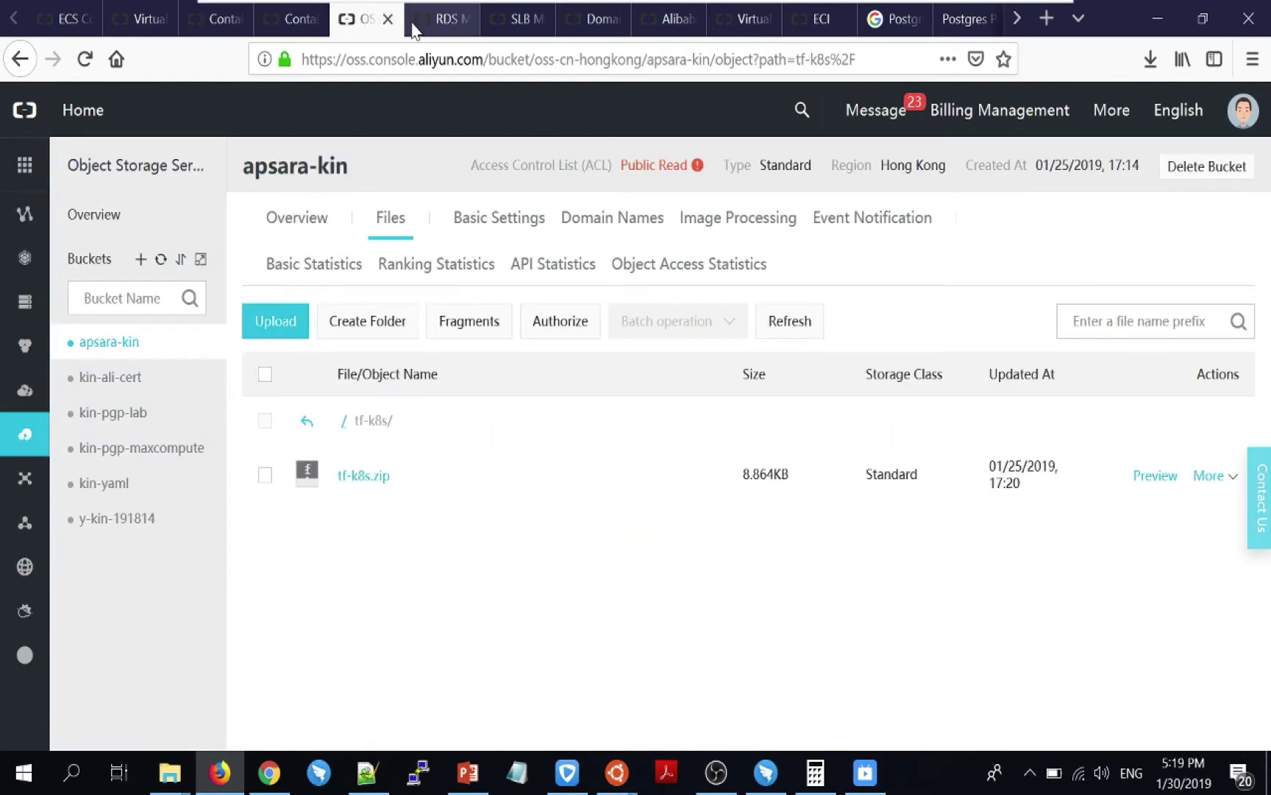
- Try to refresh the Hong Kong RDS instance list and dismiss the error dialog
{"action": "left_click", "coordinate": [415, 29]}
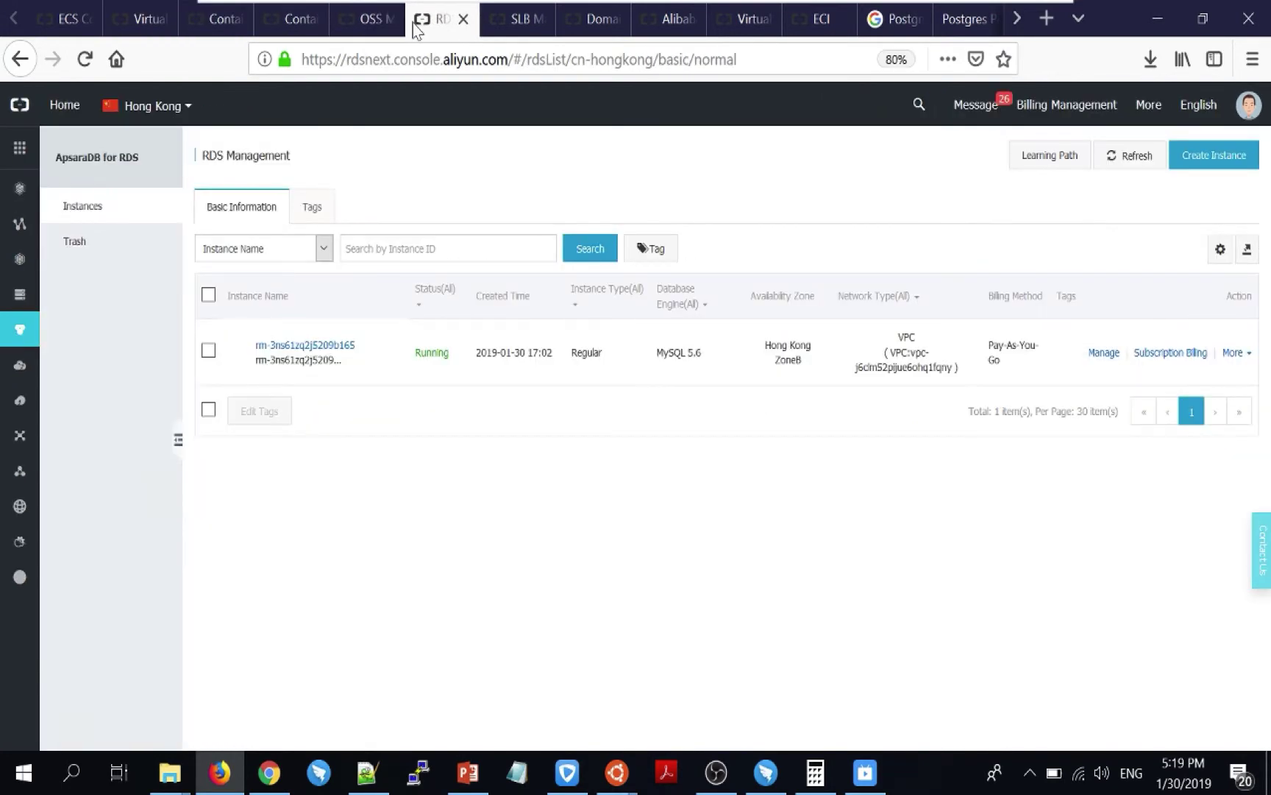
{"action": "left_click", "coordinate": [1111, 158]}
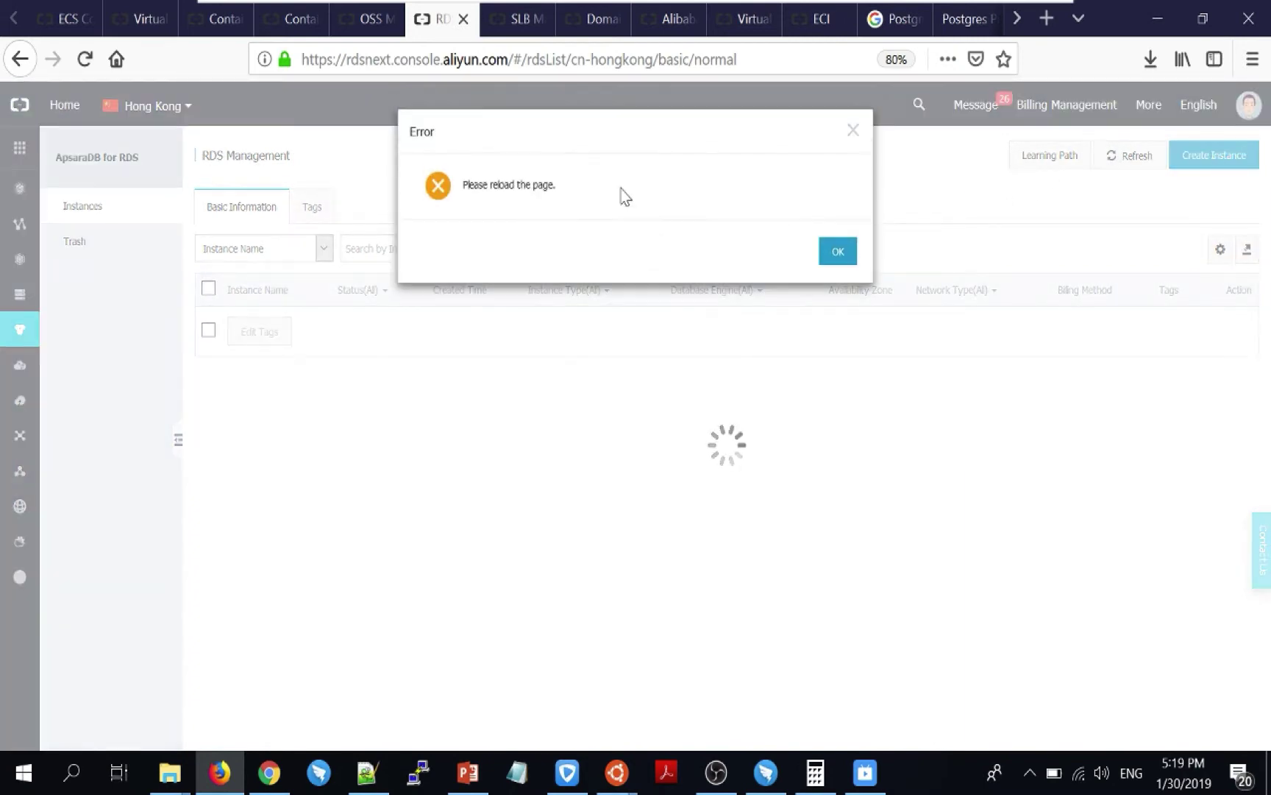
{"action": "left_click", "coordinate": [837, 251]}
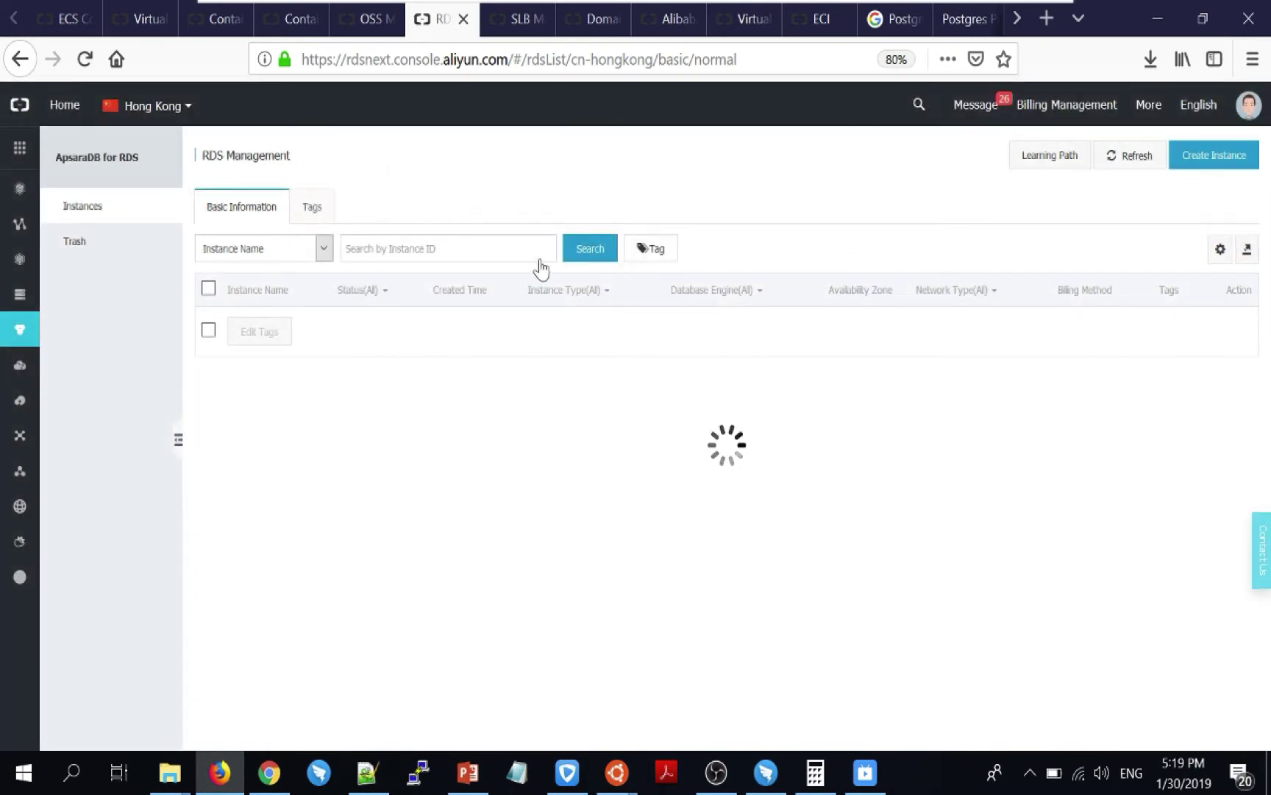
- Bring the Ubuntu terminal in ~/demo to the front and examine the progress of the Terraform apply
{"action": "left_click", "coordinate": [43, 10]}
{"action": "mouse_move", "coordinate": [616, 772]}
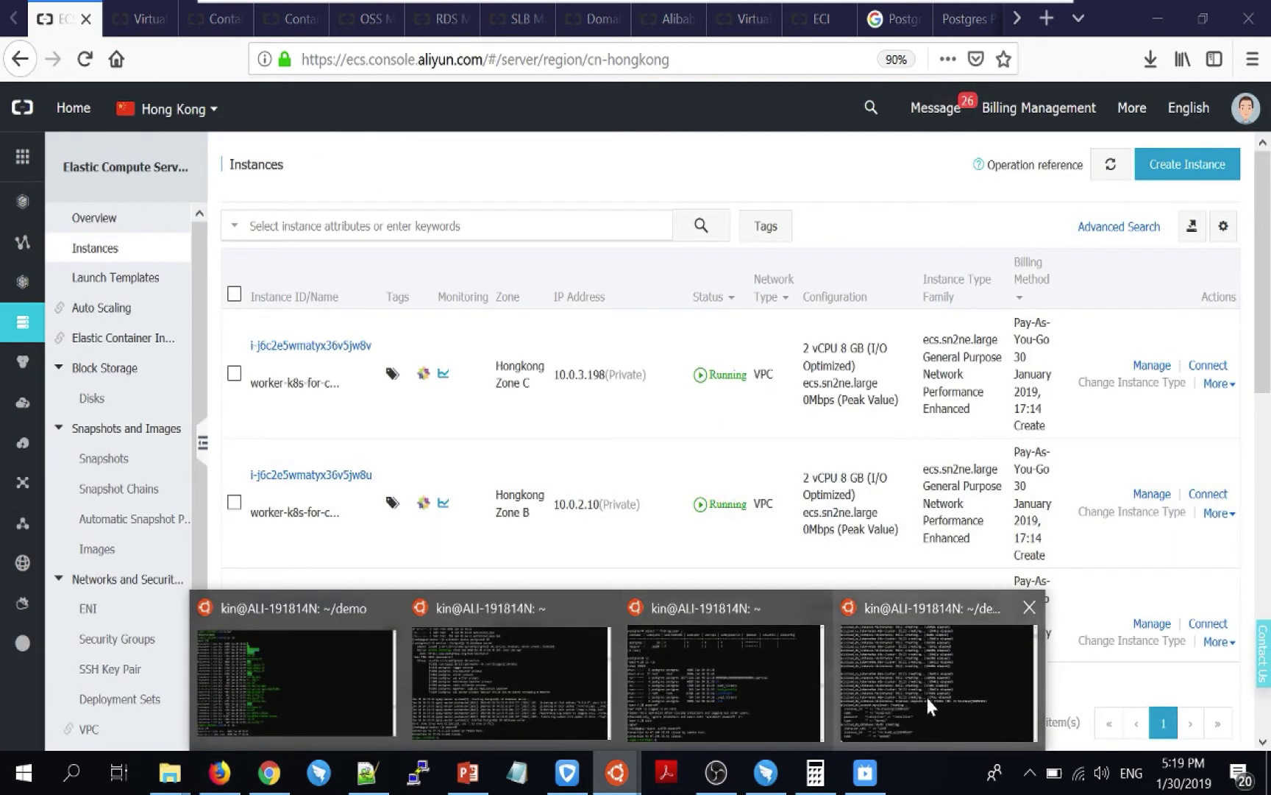
{"action": "left_click", "coordinate": [894, 650]}
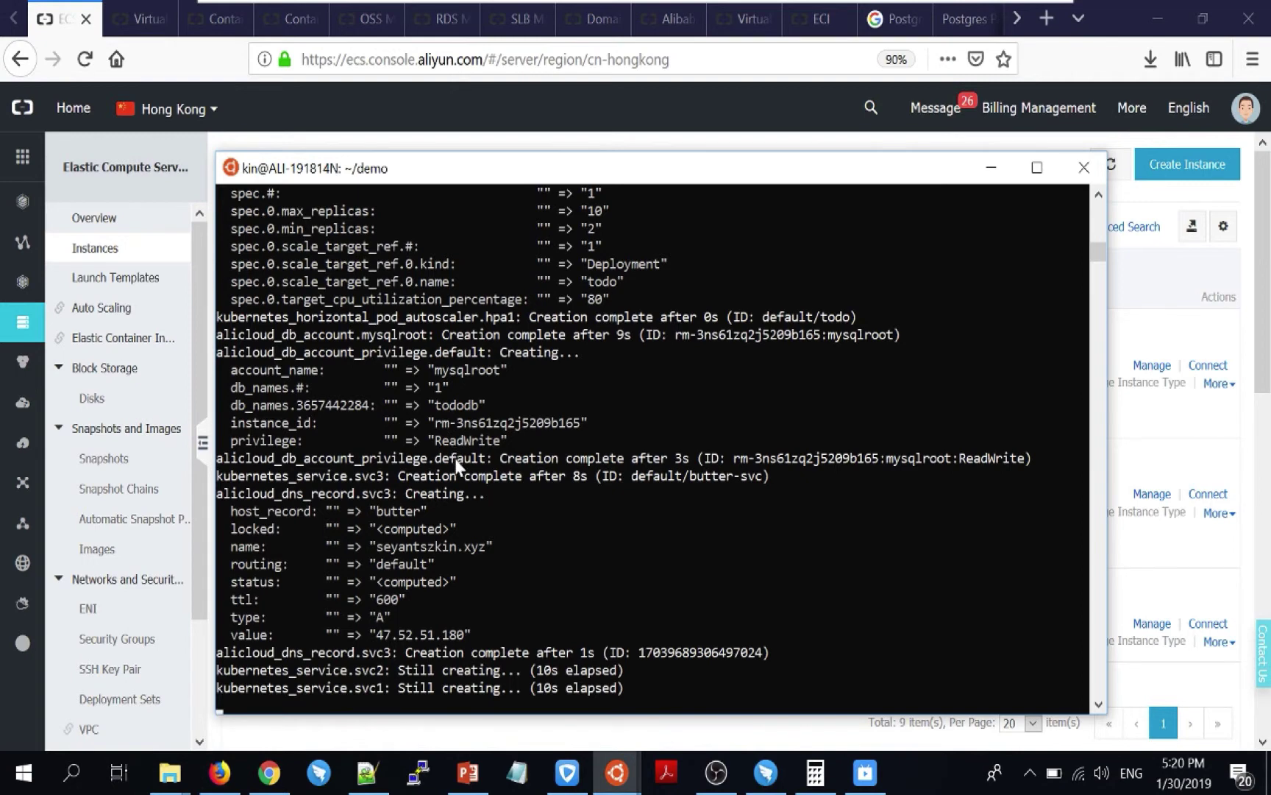
- Open the deployment list of cluster kin-k8s-tf-maz, examine the todo deployment's pod quantity and image, and refresh the list
{"action": "left_click", "coordinate": [213, 26]}
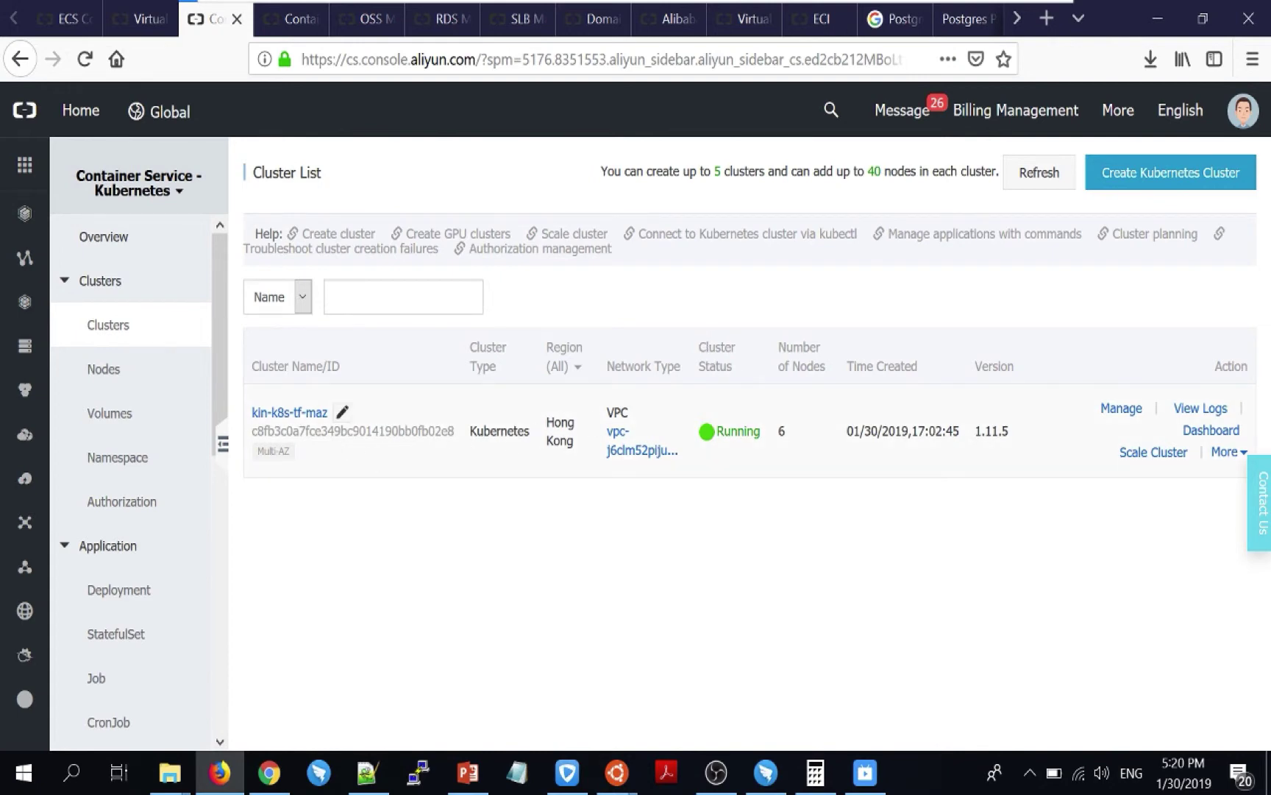
{"action": "left_click", "coordinate": [120, 603]}
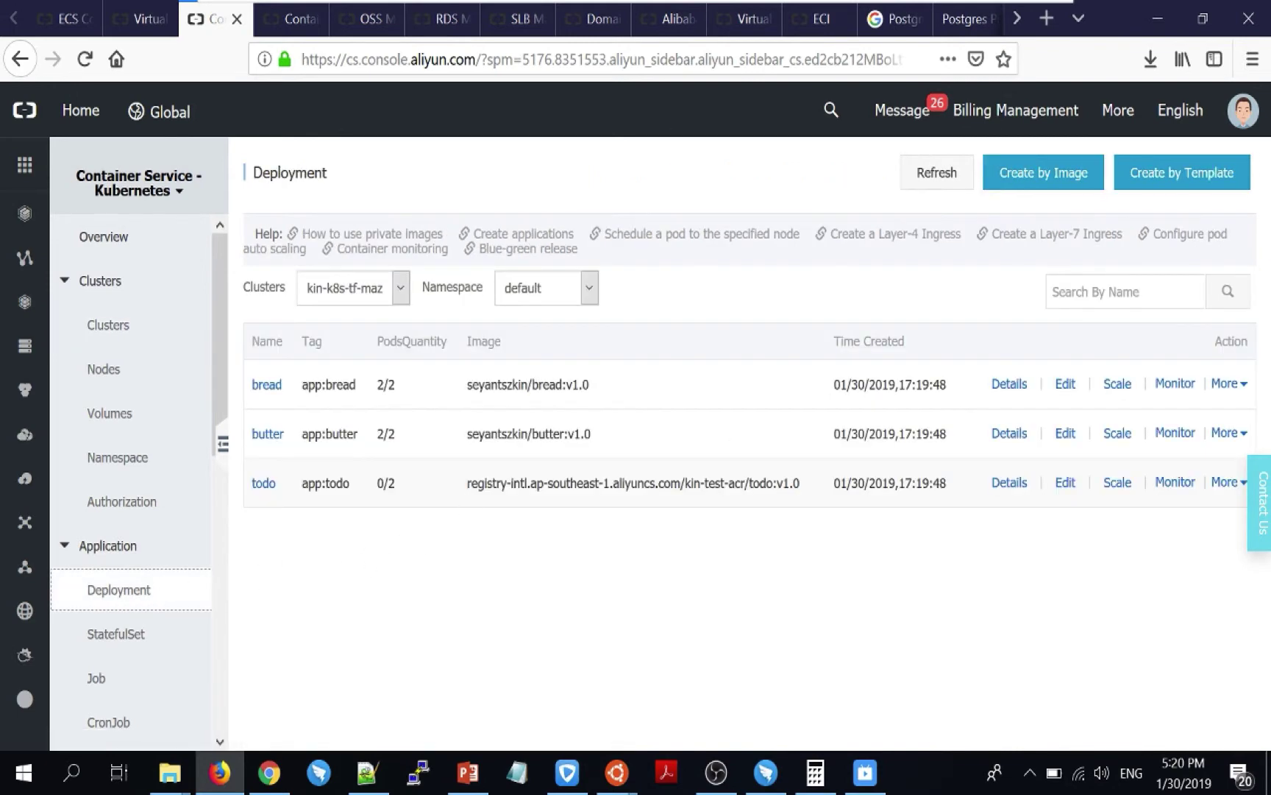
{"action": "double_click", "coordinate": [381, 484]}
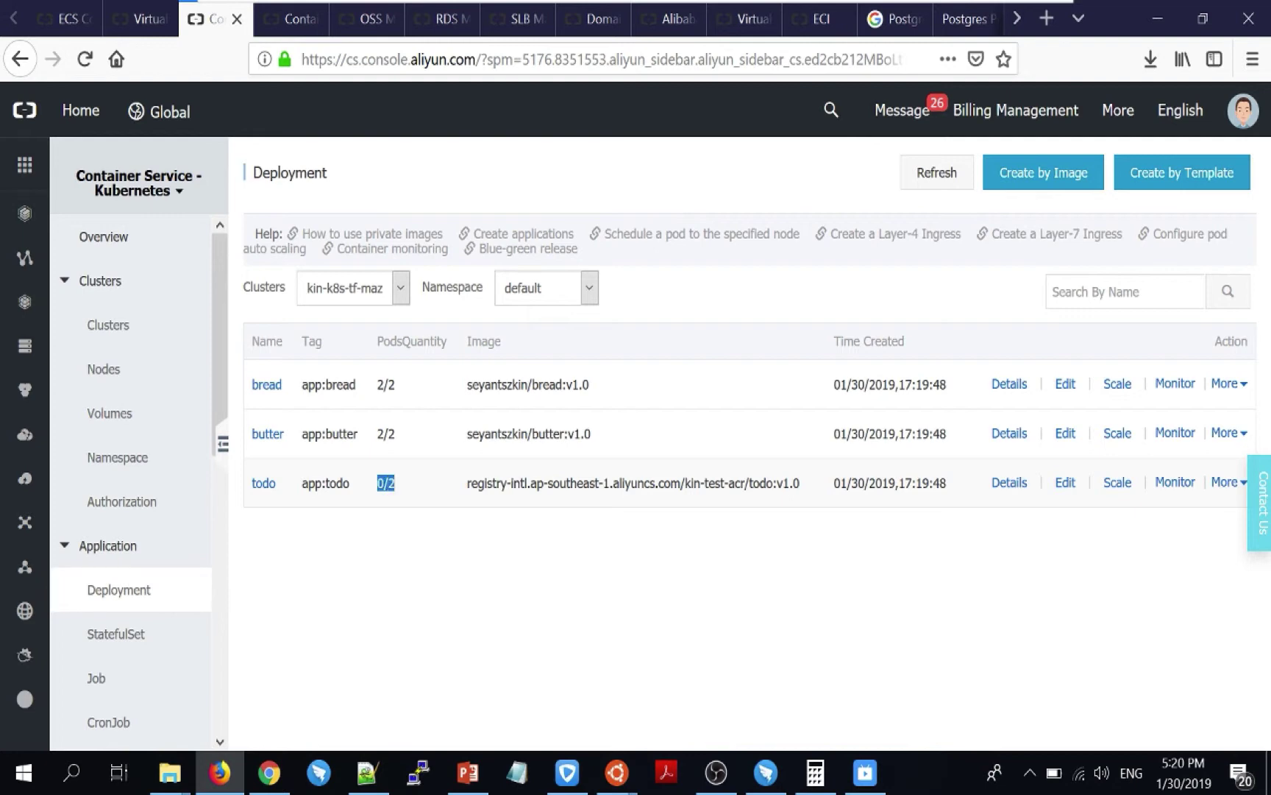
{"action": "left_click_drag", "start_coordinate": [471, 482], "coordinate": [735, 482]}
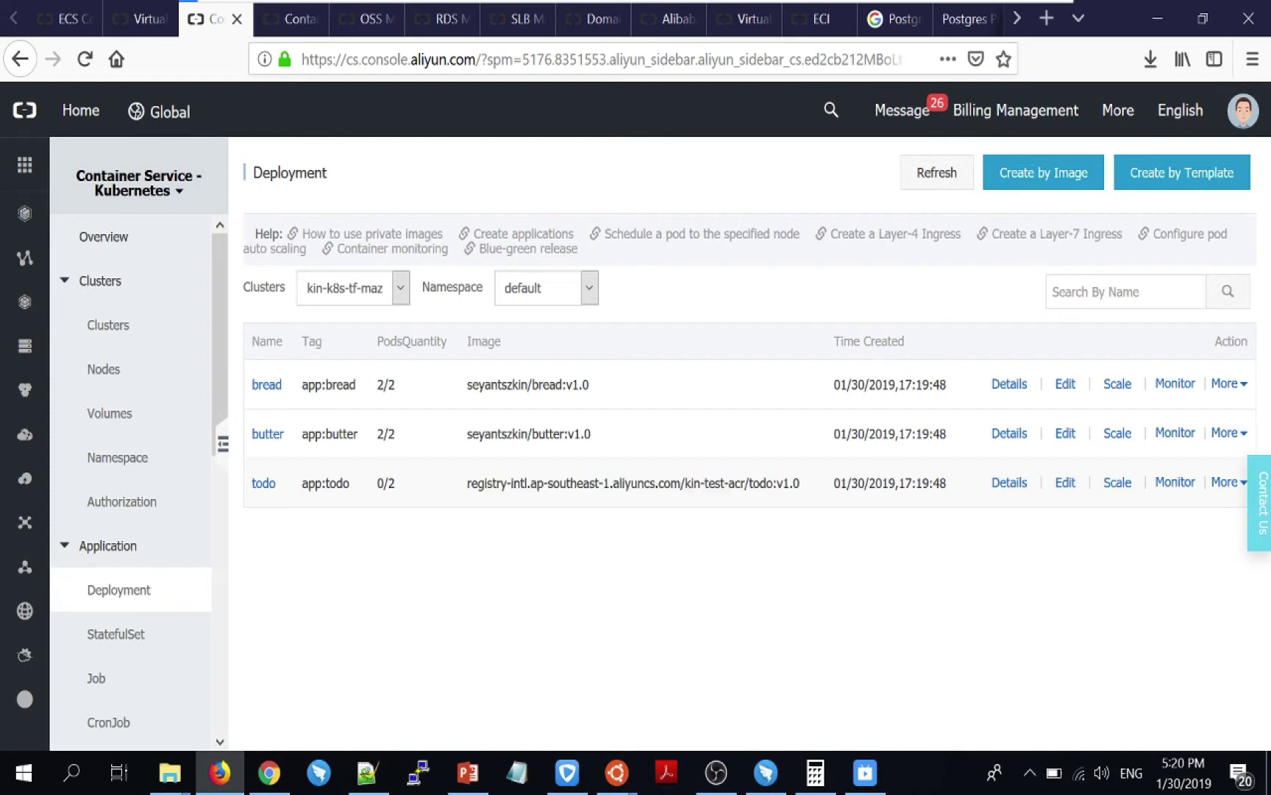
{"action": "left_click", "coordinate": [930, 182]}
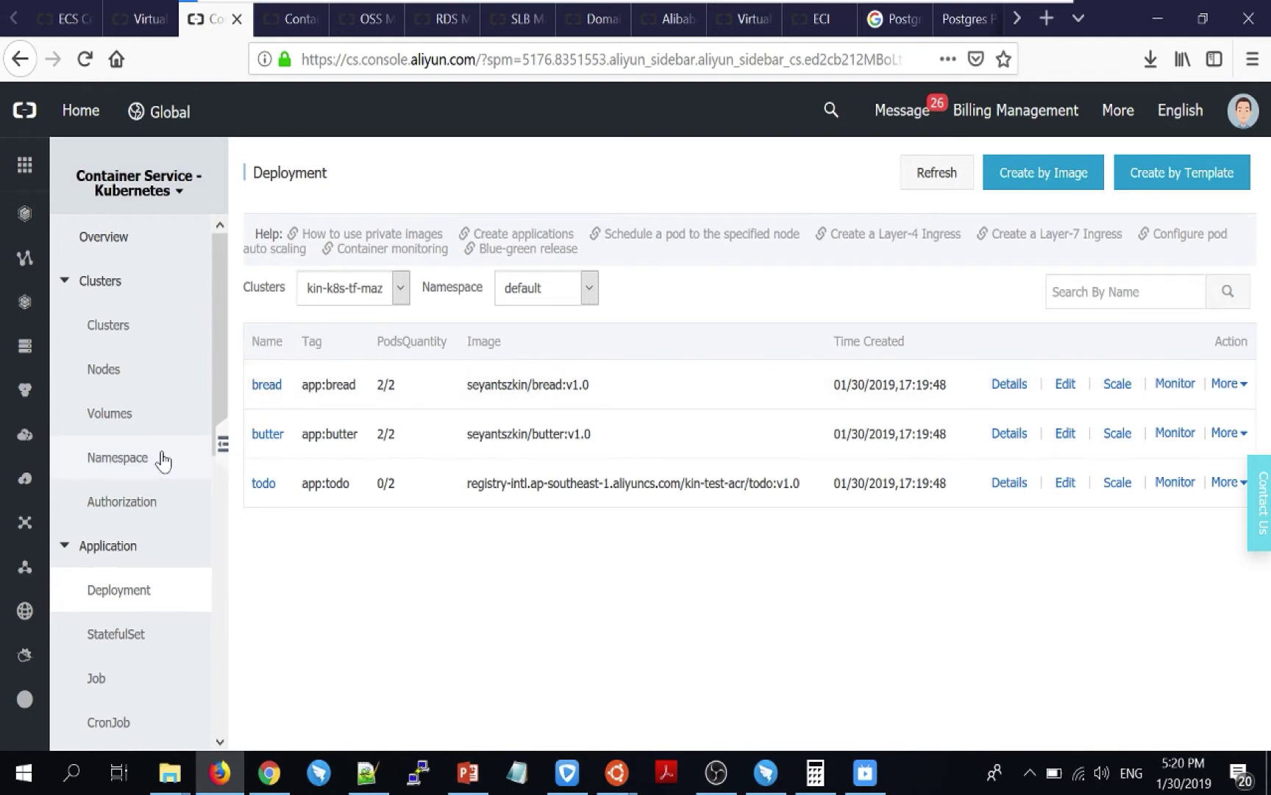
- Open the bread-svc external endpoint from the cluster's service list, and reload it as 47.91.173.75 without the query string
{"action": "scroll", "coordinate": [164, 460], "scroll_direction": "down", "scroll_amount": 6}
{"action": "scroll", "coordinate": [162, 462], "scroll_direction": "down", "scroll_amount": 2}
{"action": "left_click", "coordinate": [131, 332]}
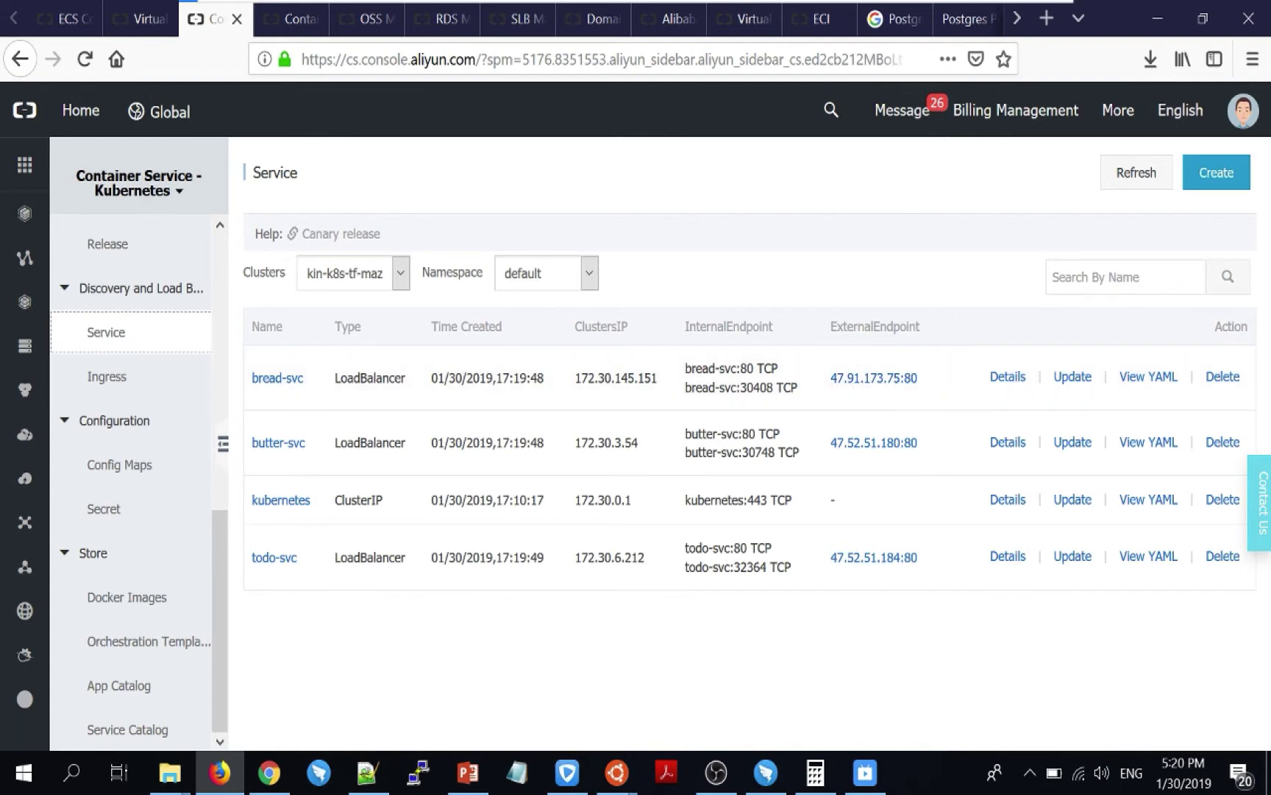
{"action": "left_click", "coordinate": [886, 378]}
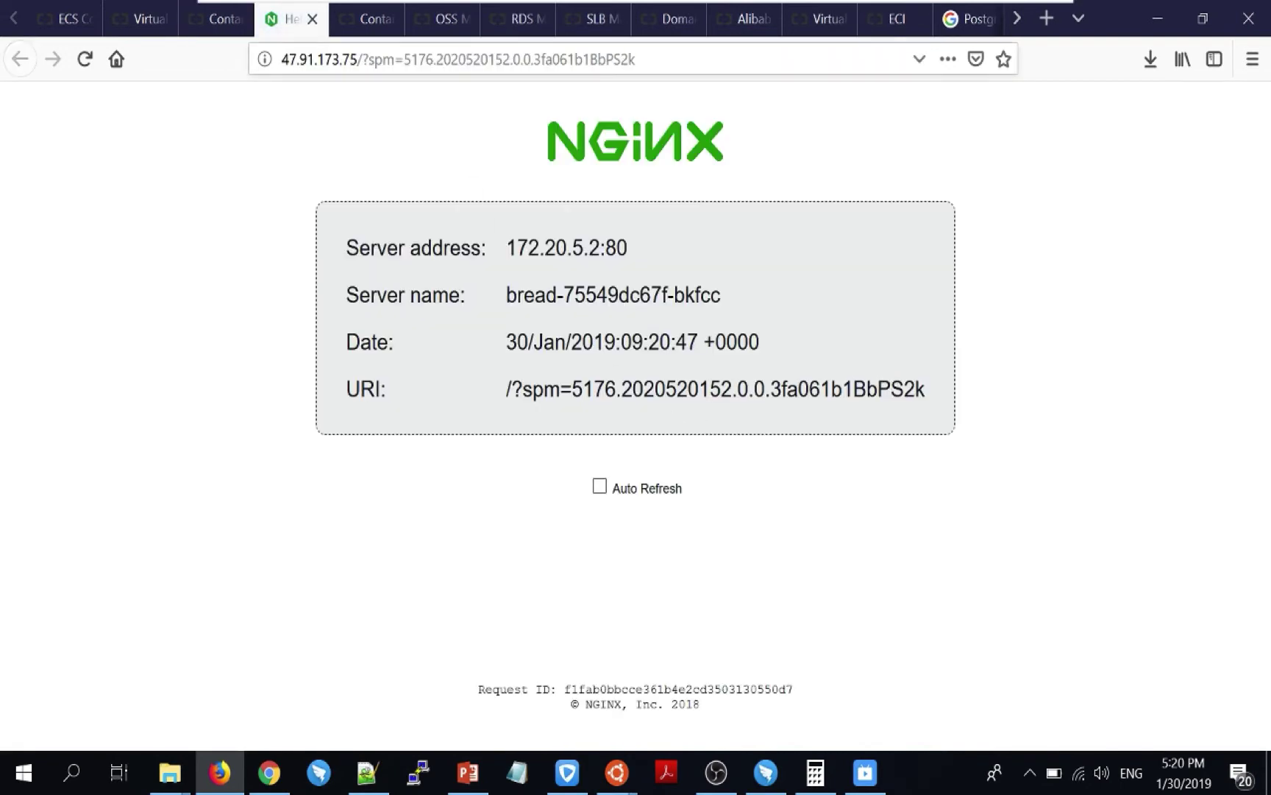
{"action": "left_click_drag", "start_coordinate": [360, 59], "coordinate": [636, 59]}
{"action": "key", "text": "BackSpace"}
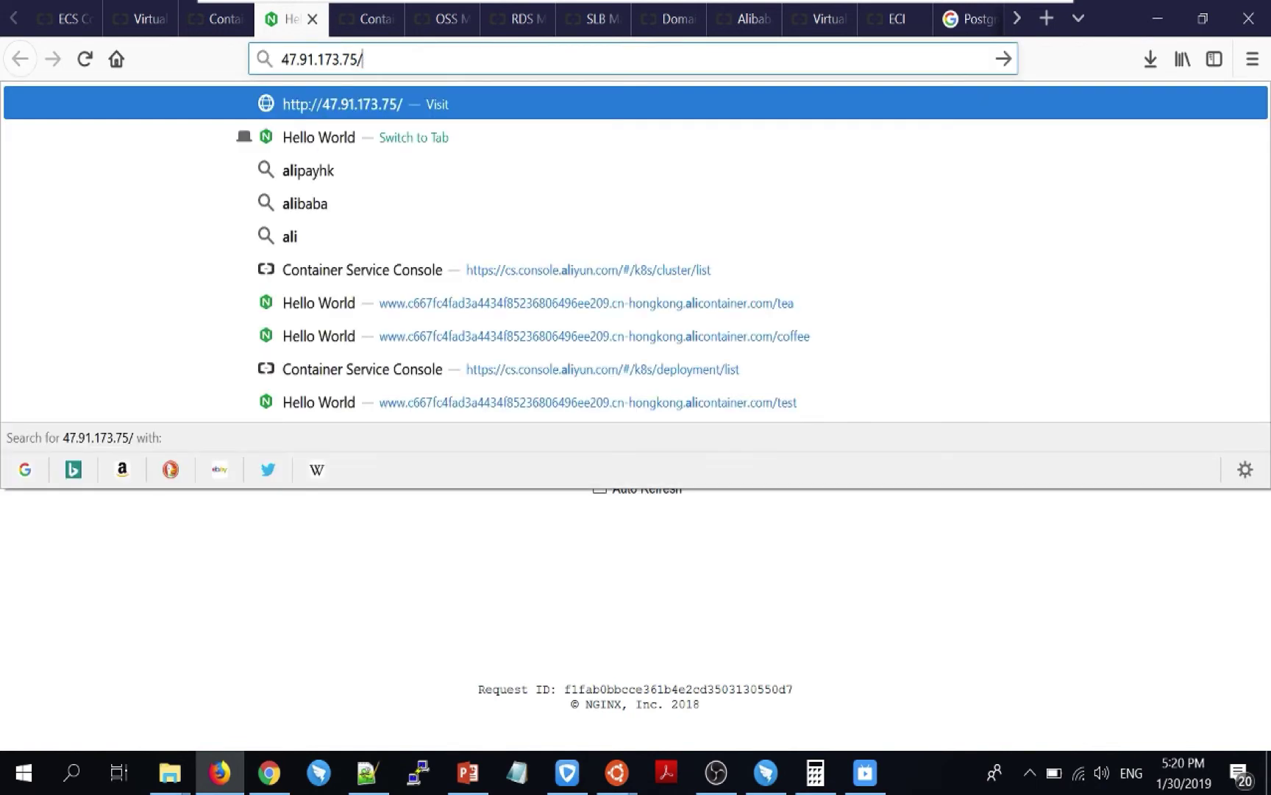
{"action": "key", "text": "Return"}
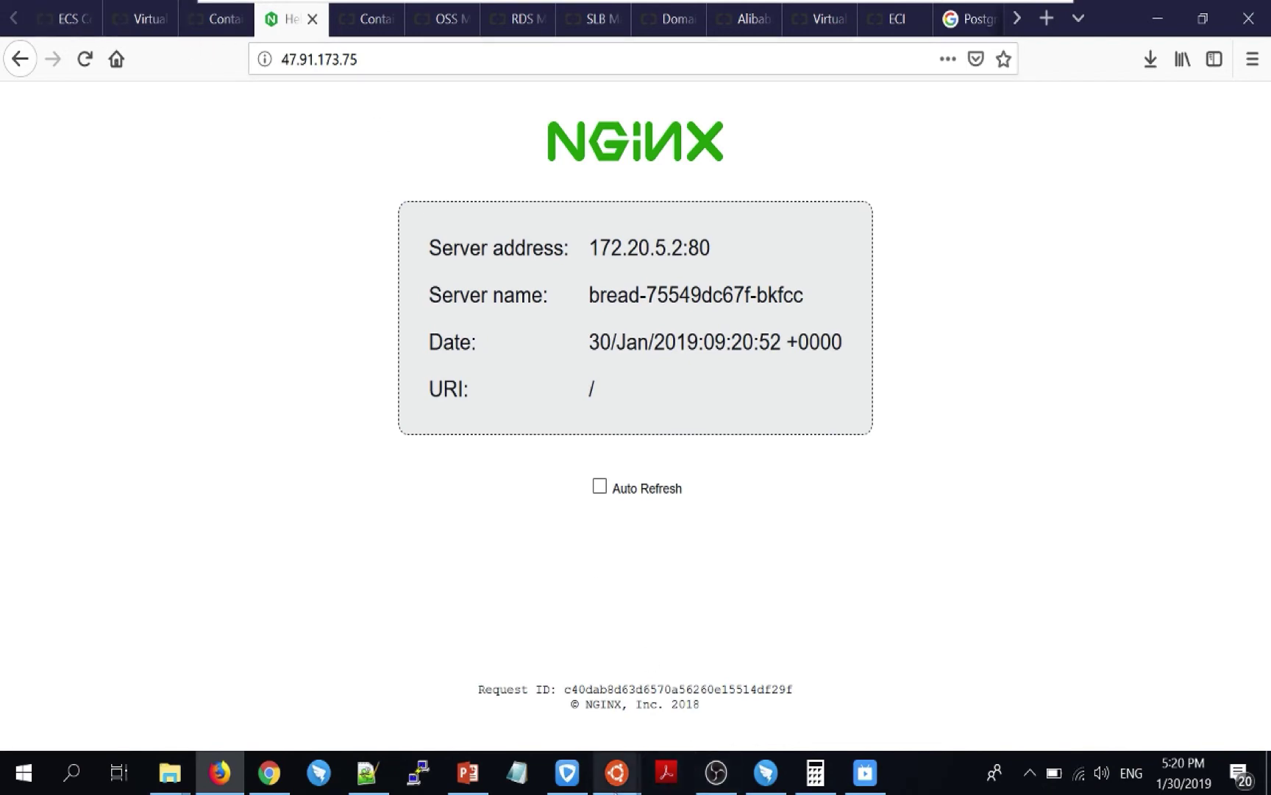
- Check the Terraform apply output in the ~/demo terminal, and return to the browser
{"action": "mouse_move", "coordinate": [616, 773]}
{"action": "left_click", "coordinate": [874, 689]}
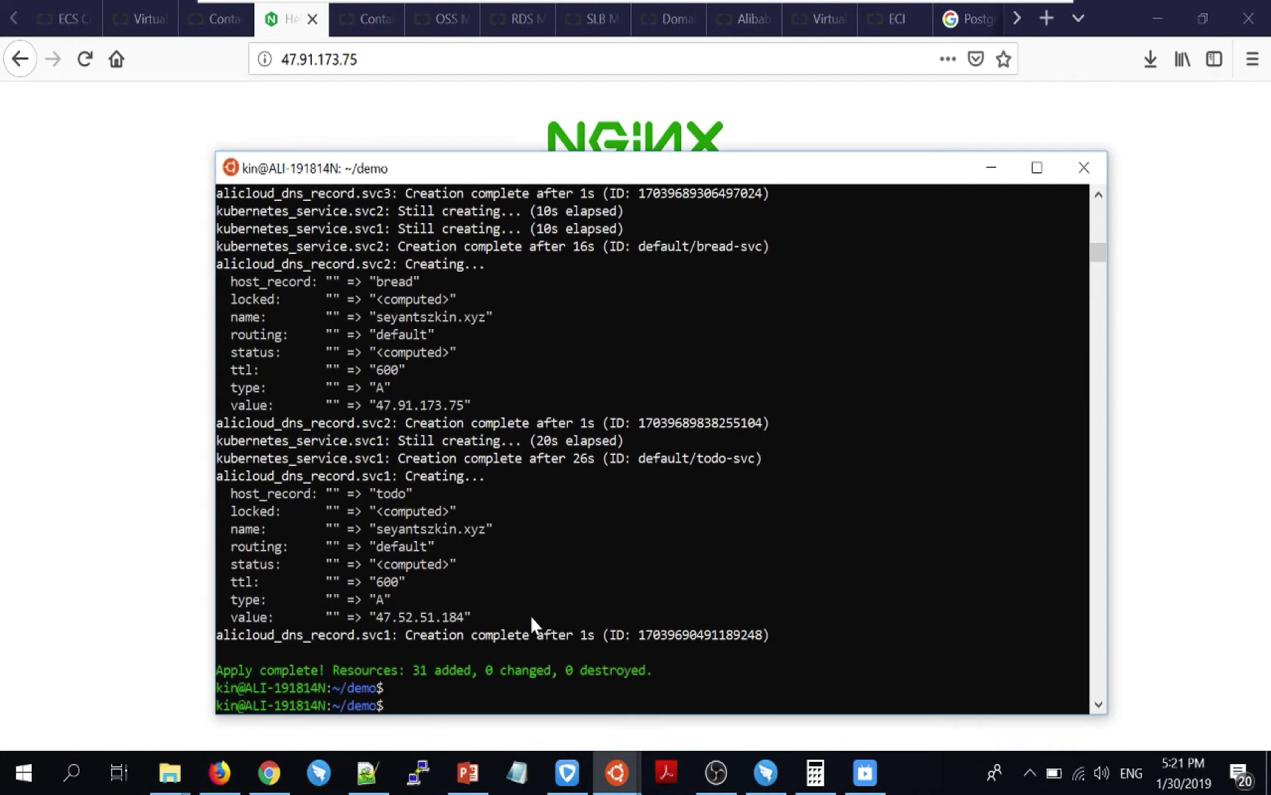
{"action": "left_click", "coordinate": [120, 494]}
- Load bread.seyantszkin.xyz in place of the IP address and examine the server name on the page
{"action": "left_click", "coordinate": [309, 59]}
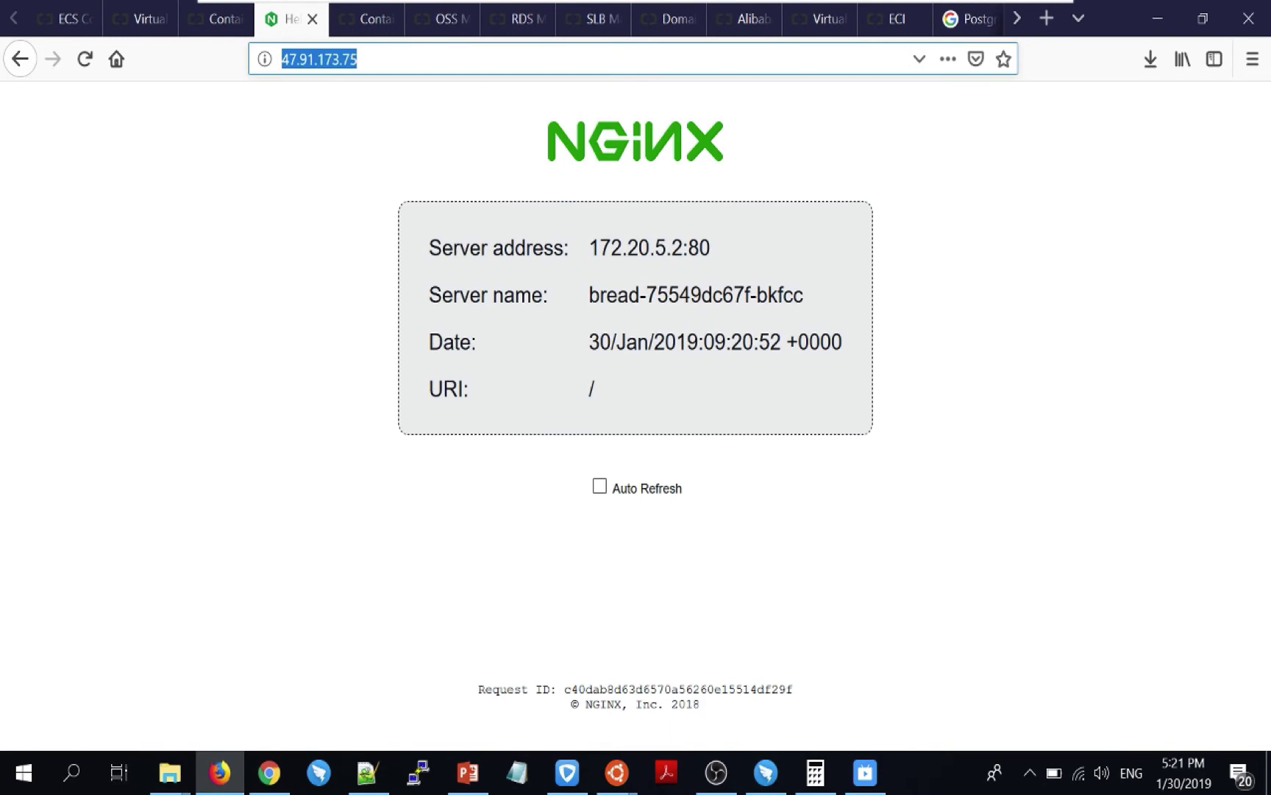
{"action": "type", "text": "bread."}
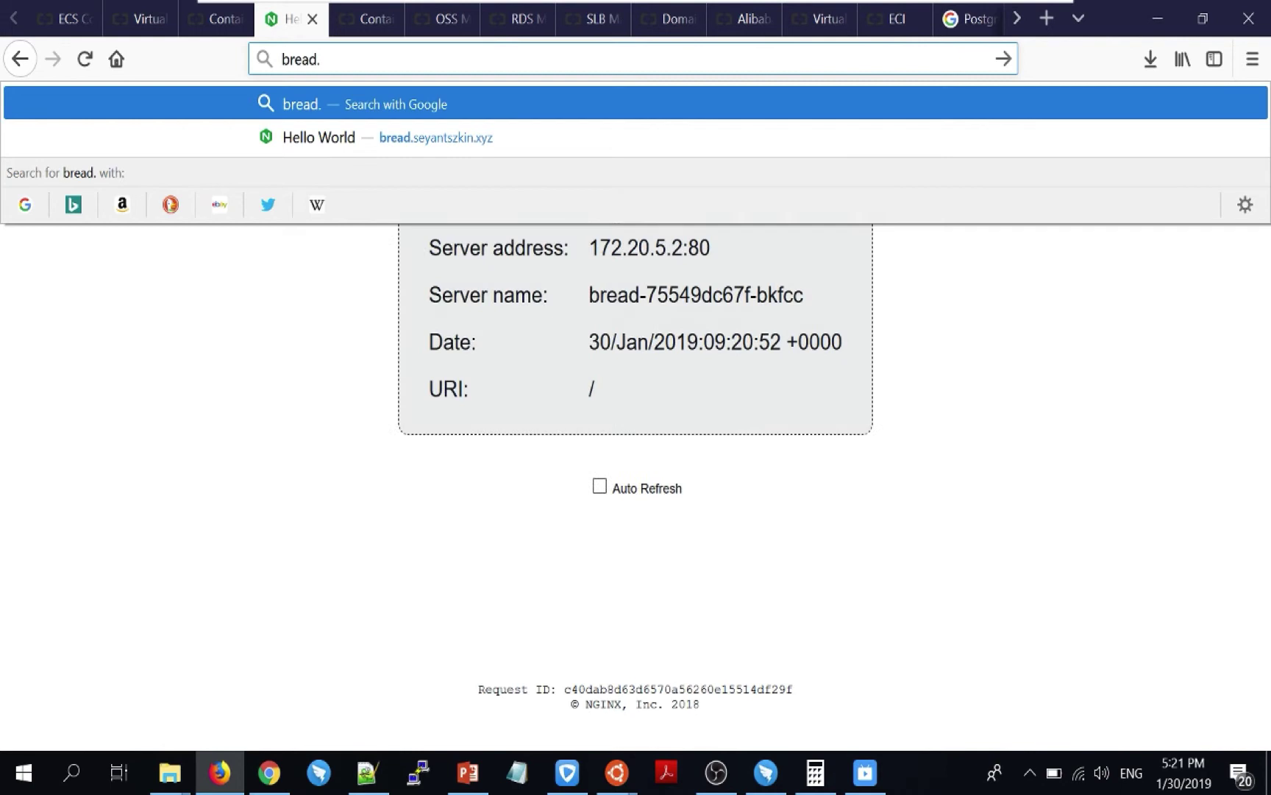
{"action": "key", "text": "Down"}
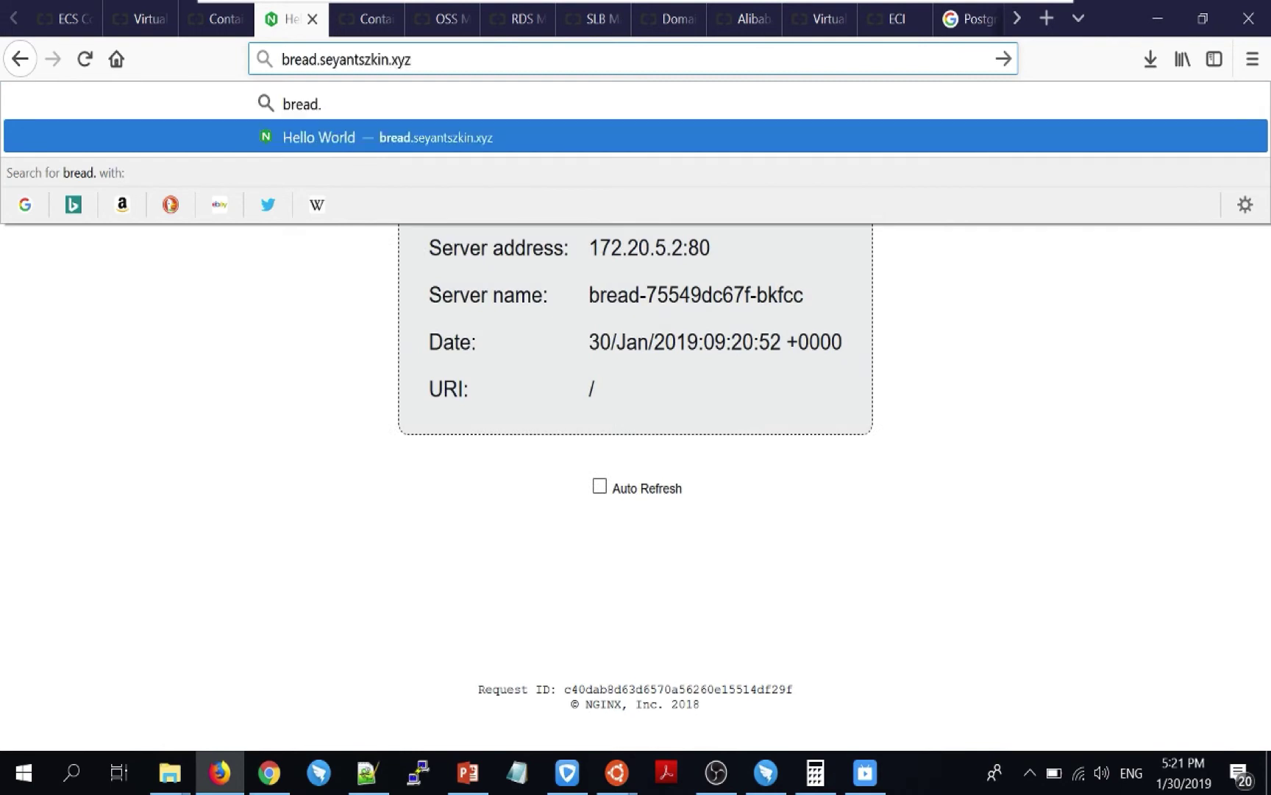
{"action": "key", "text": "Return"}
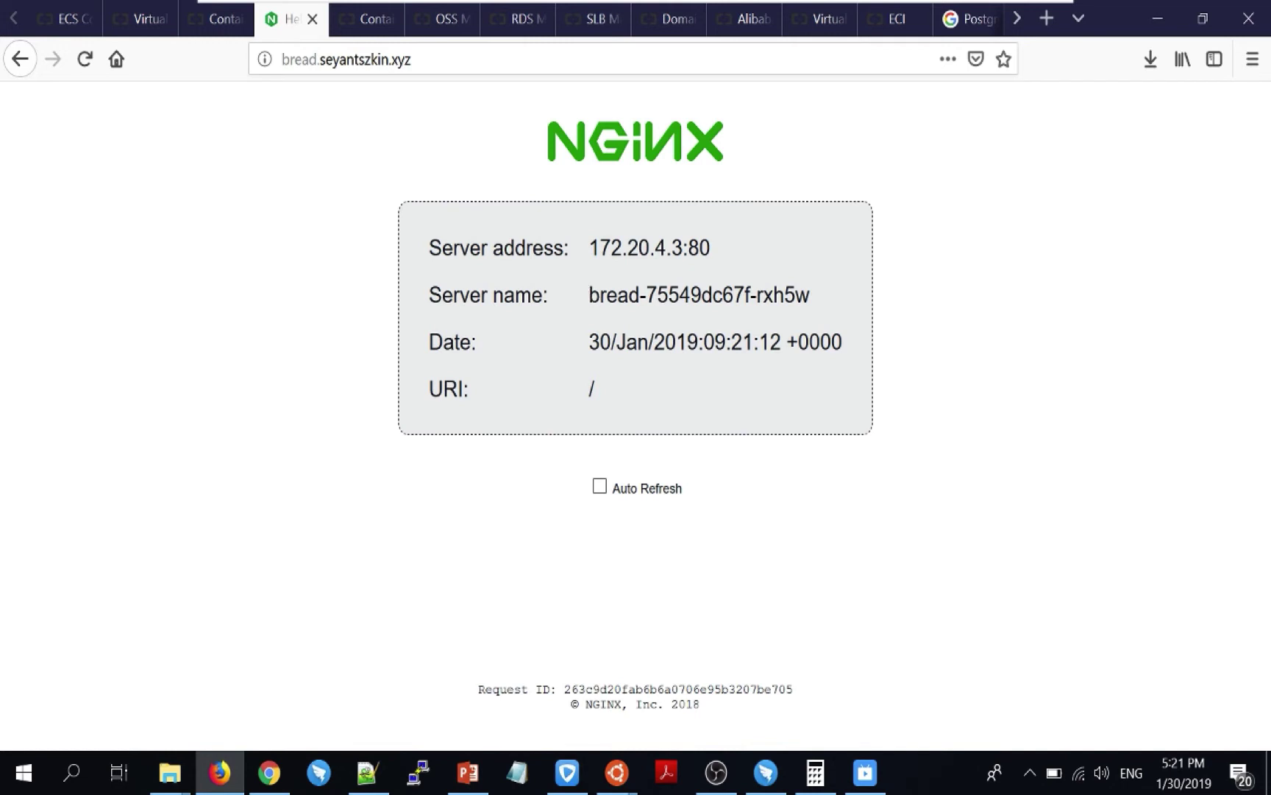
{"action": "mouse_move", "coordinate": [590, 295]}
{"action": "left_mouse_down"}
{"action": "mouse_move", "coordinate": [817, 302]}
{"action": "mouse_move", "coordinate": [585, 303]}
{"action": "left_mouse_up"}
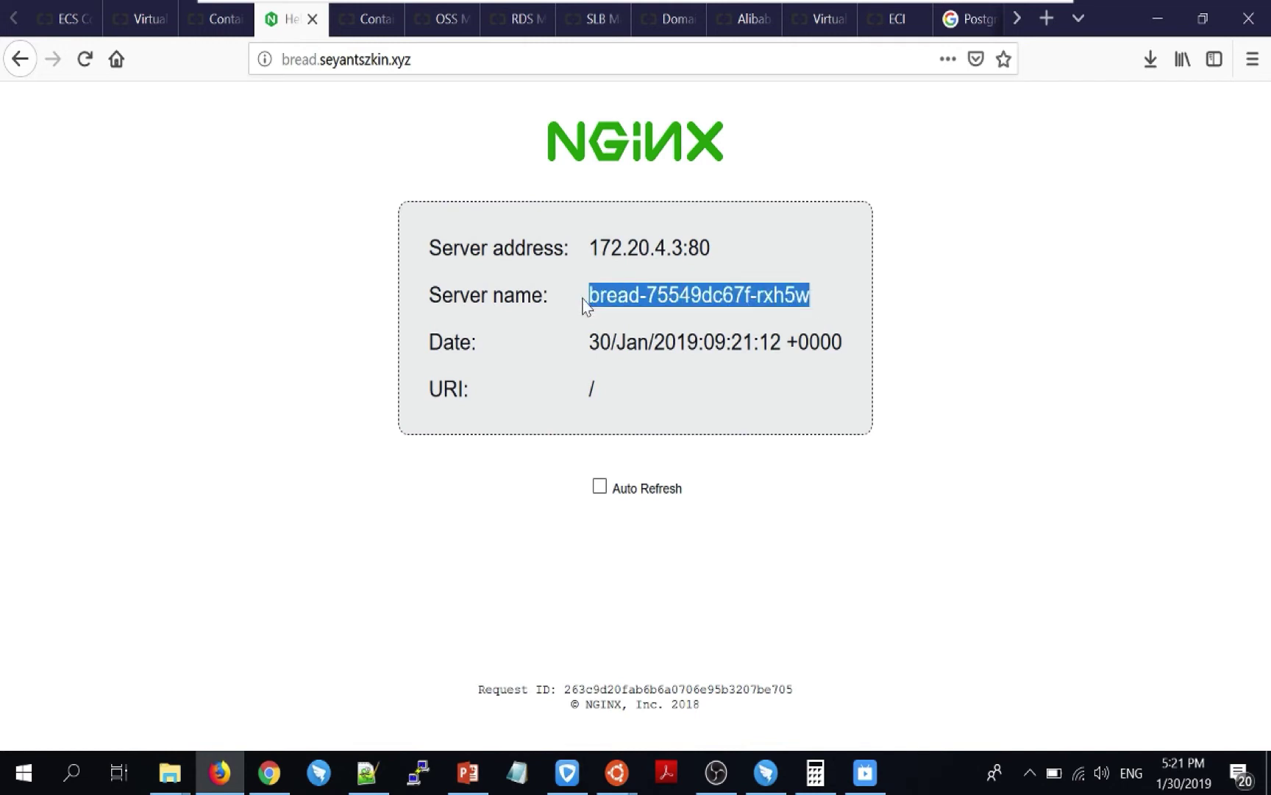
{"action": "left_click", "coordinate": [585, 303]}
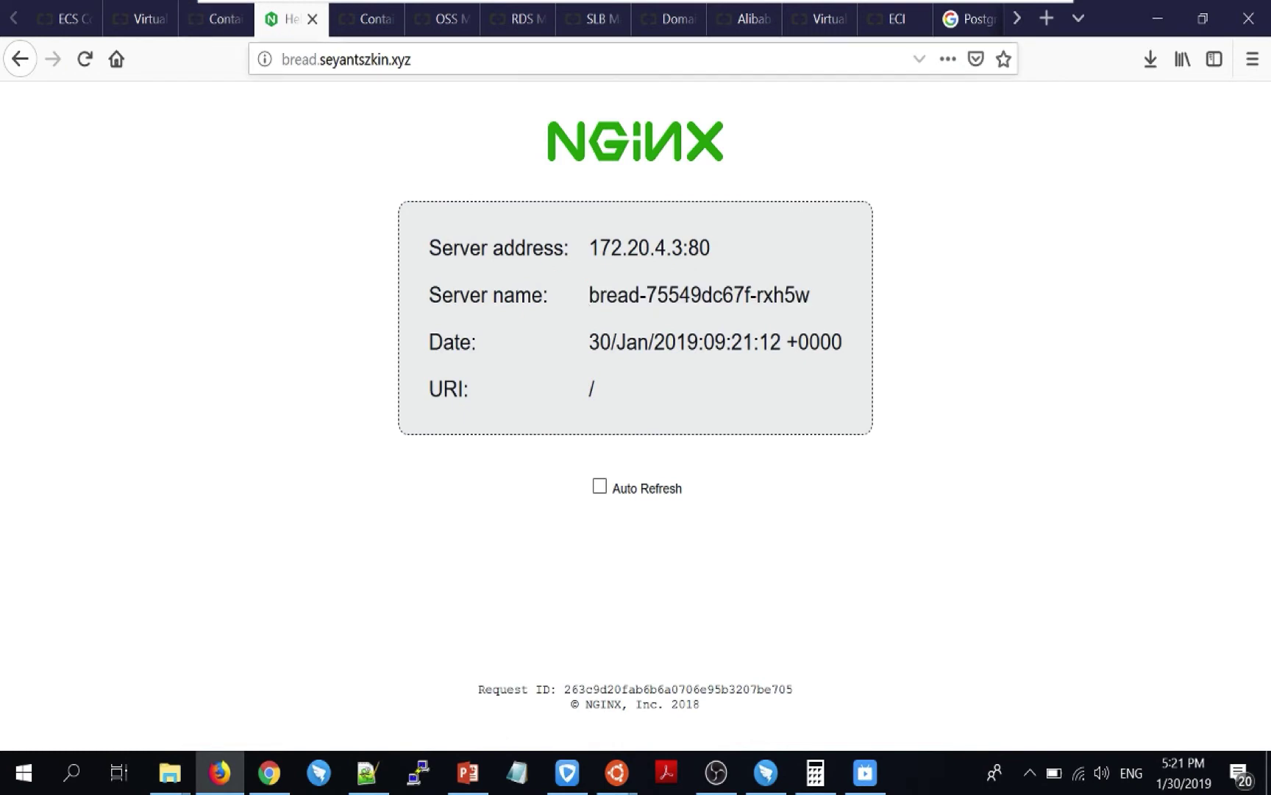
- Load butter.seyantszkin.xyz by editing the bread address, and turn on Auto Refresh on the page
{"action": "left_click", "coordinate": [346, 59]}
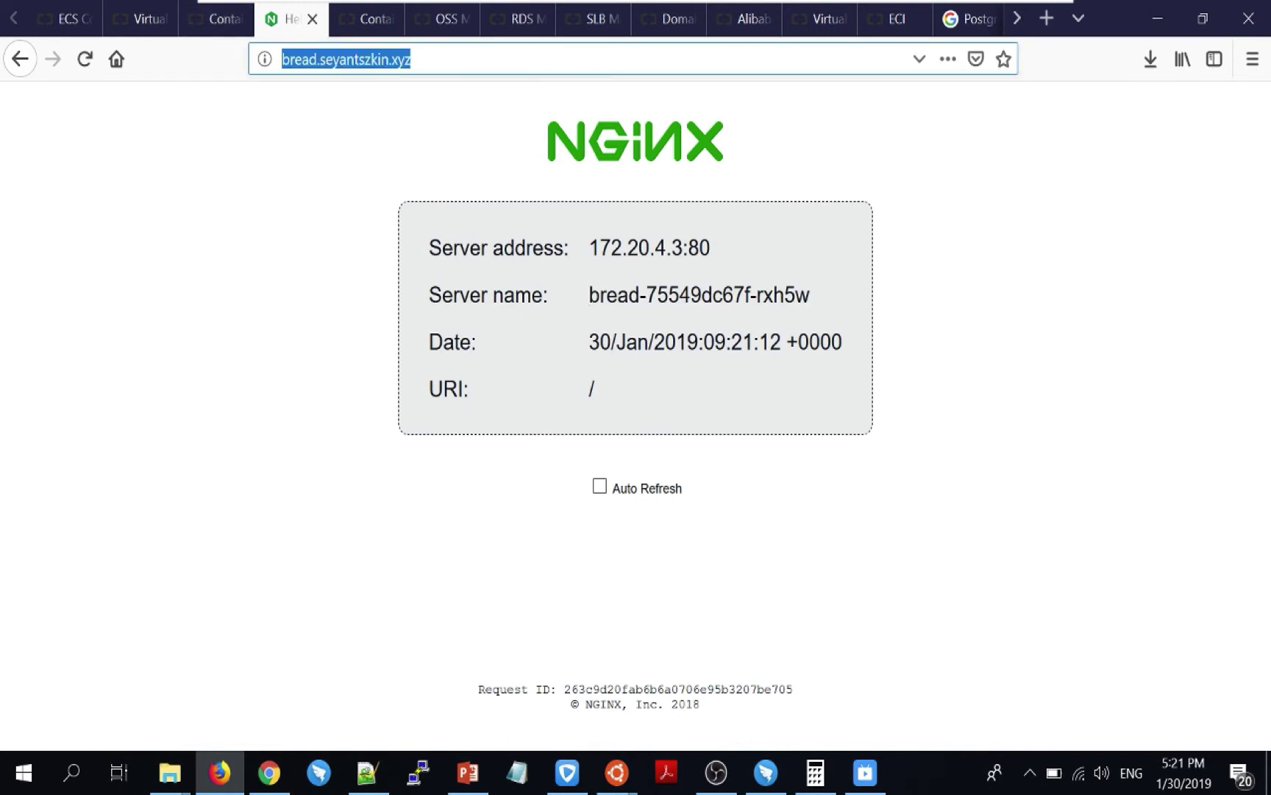
{"action": "left_click", "coordinate": [316, 59]}
{"action": "key", "text": "BackSpace"}
{"action": "key", "text": "BackSpace"}
{"action": "key", "text": "BackSpace"}
{"action": "key", "text": "BackSpace"}
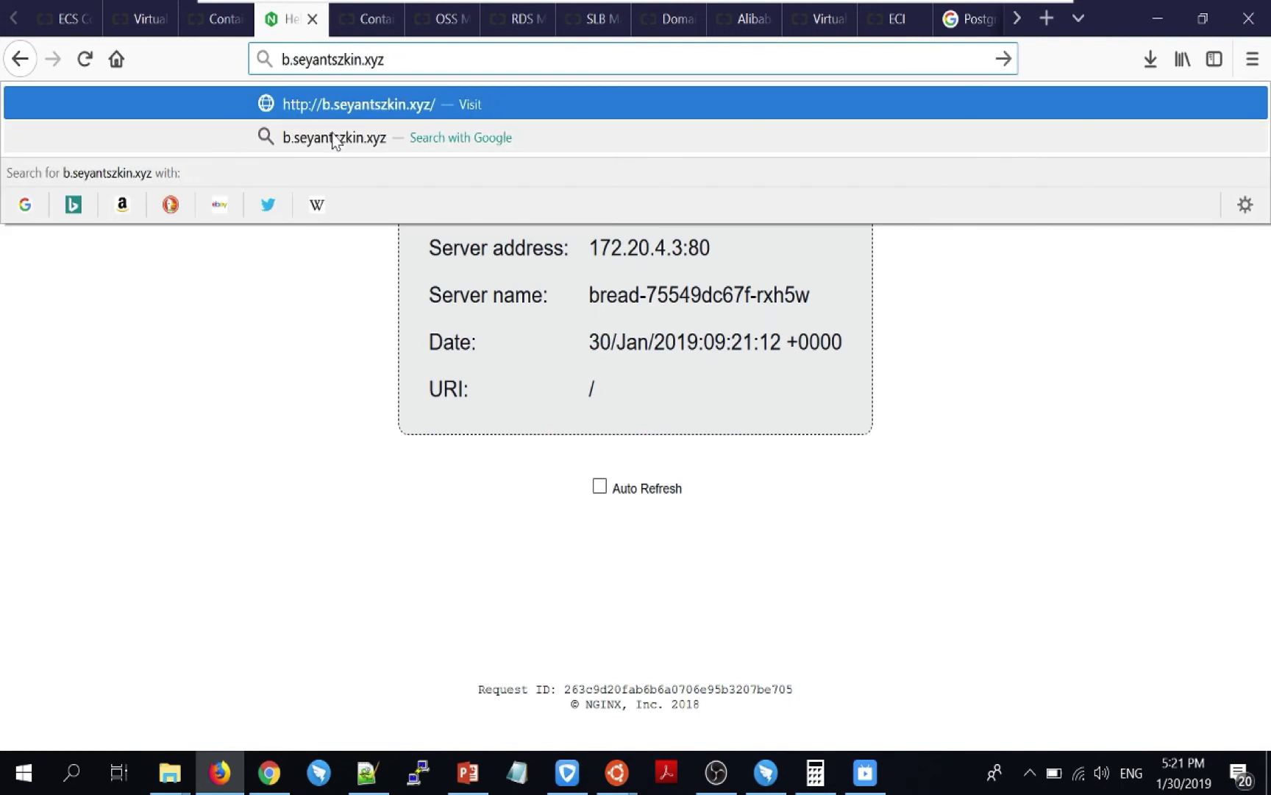
{"action": "type", "text": "utter"}
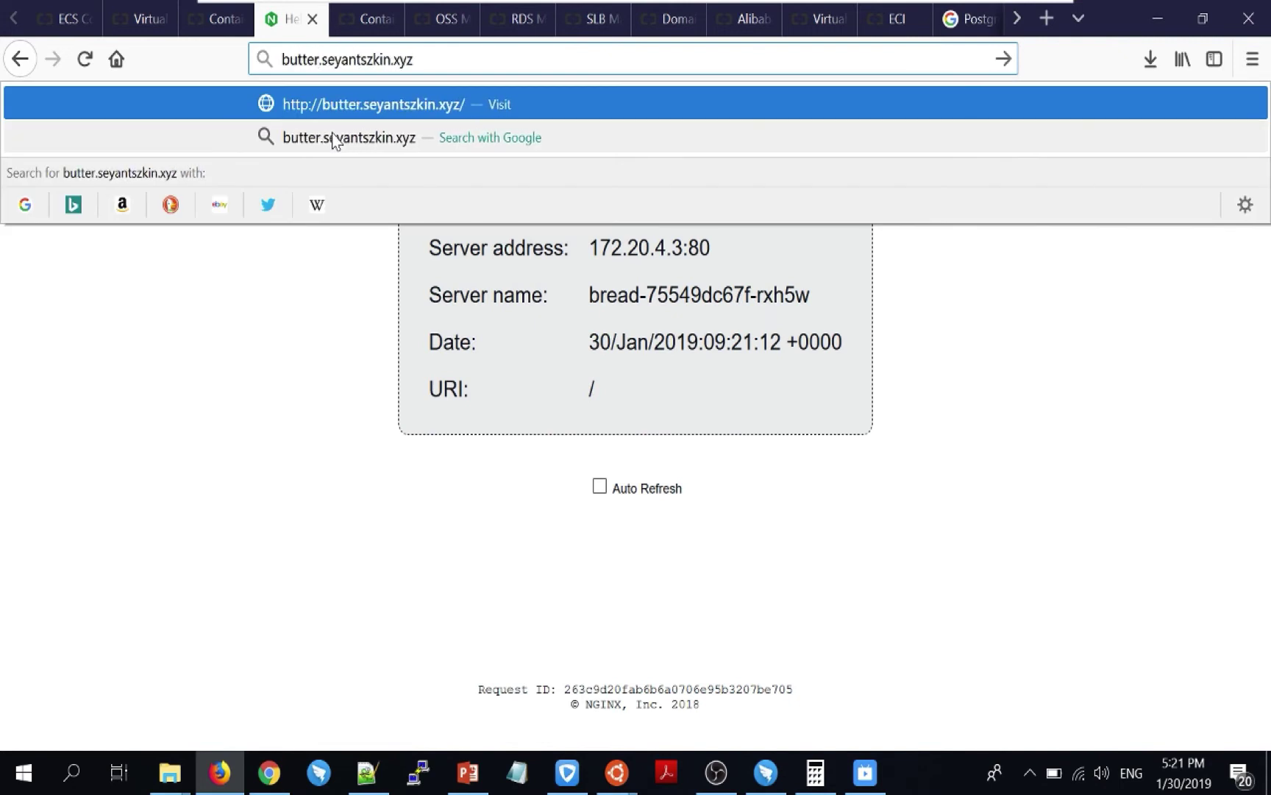
{"action": "key", "text": "Return"}
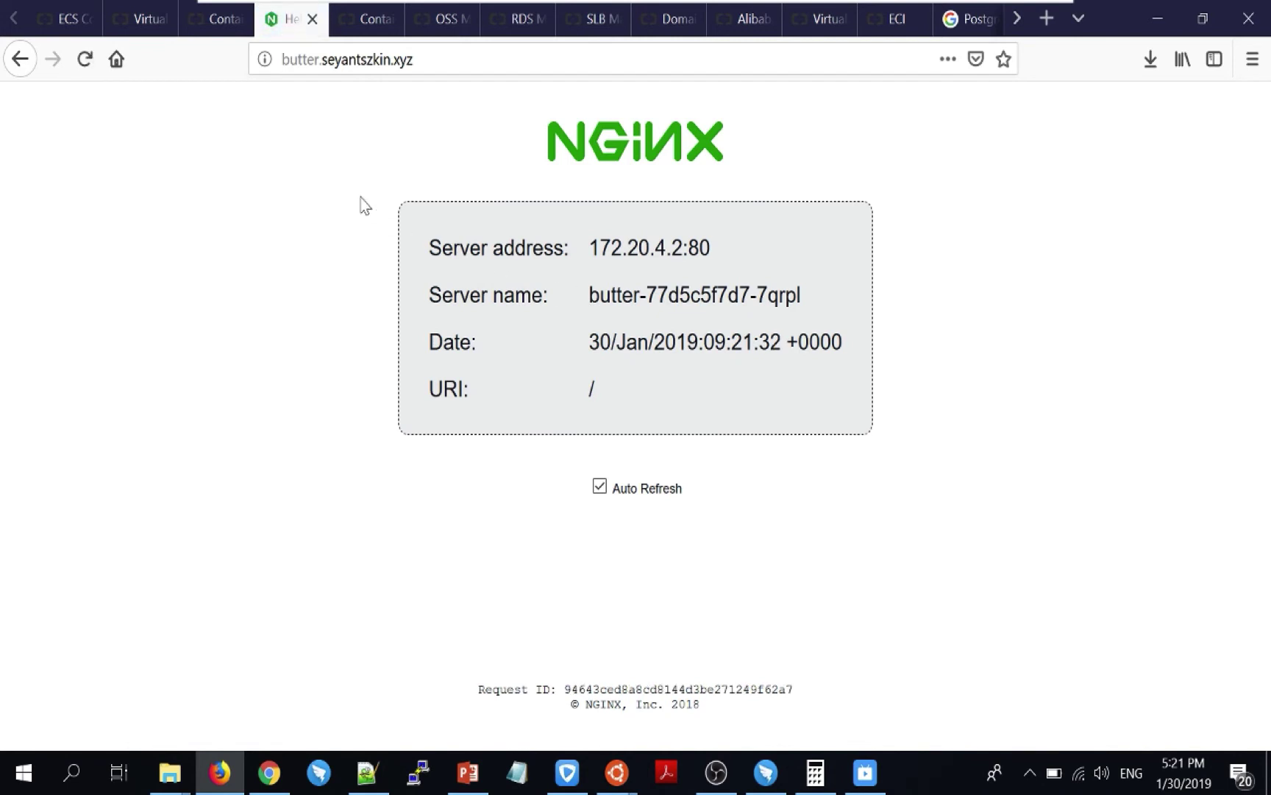
{"action": "left_click", "coordinate": [600, 488]}
- Return to the Kubernetes console and reopen the deployment list to check the pod quantities
{"action": "left_click", "coordinate": [49, 10]}
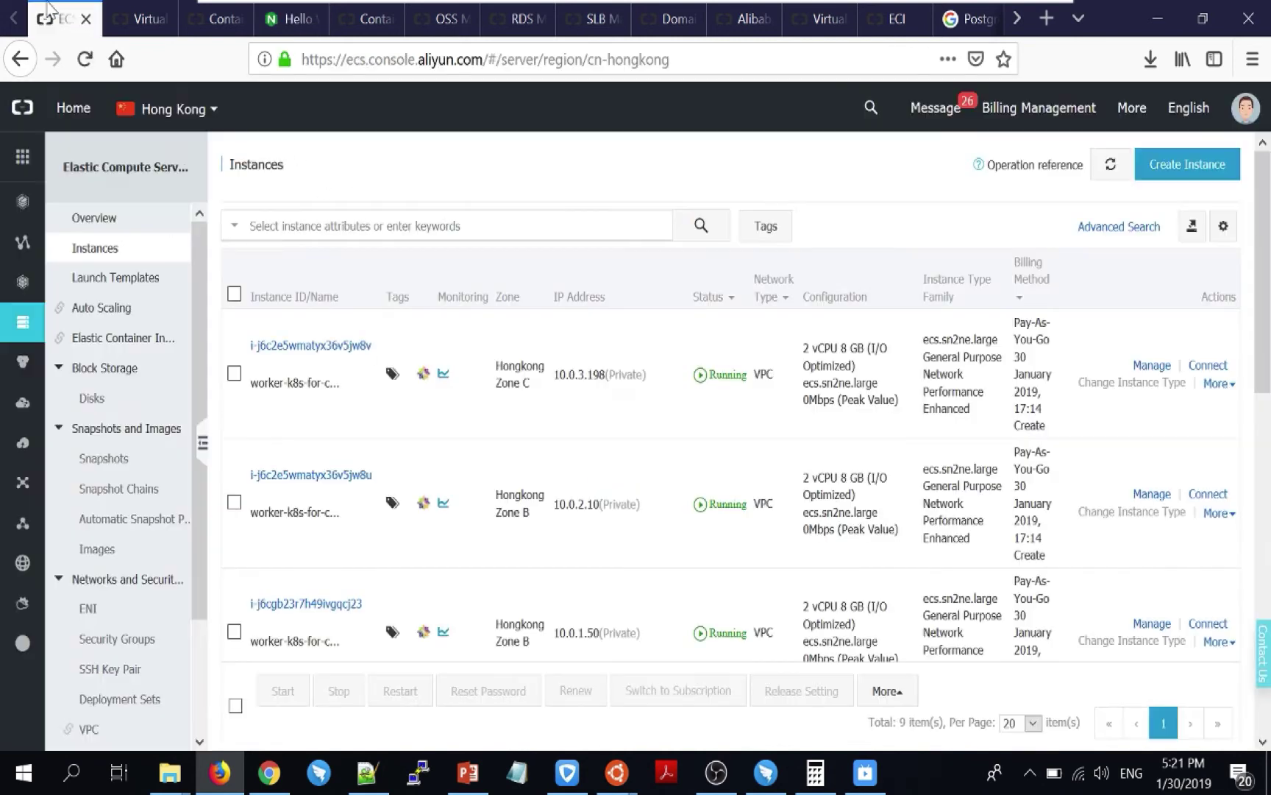
{"action": "left_click", "coordinate": [142, 16]}
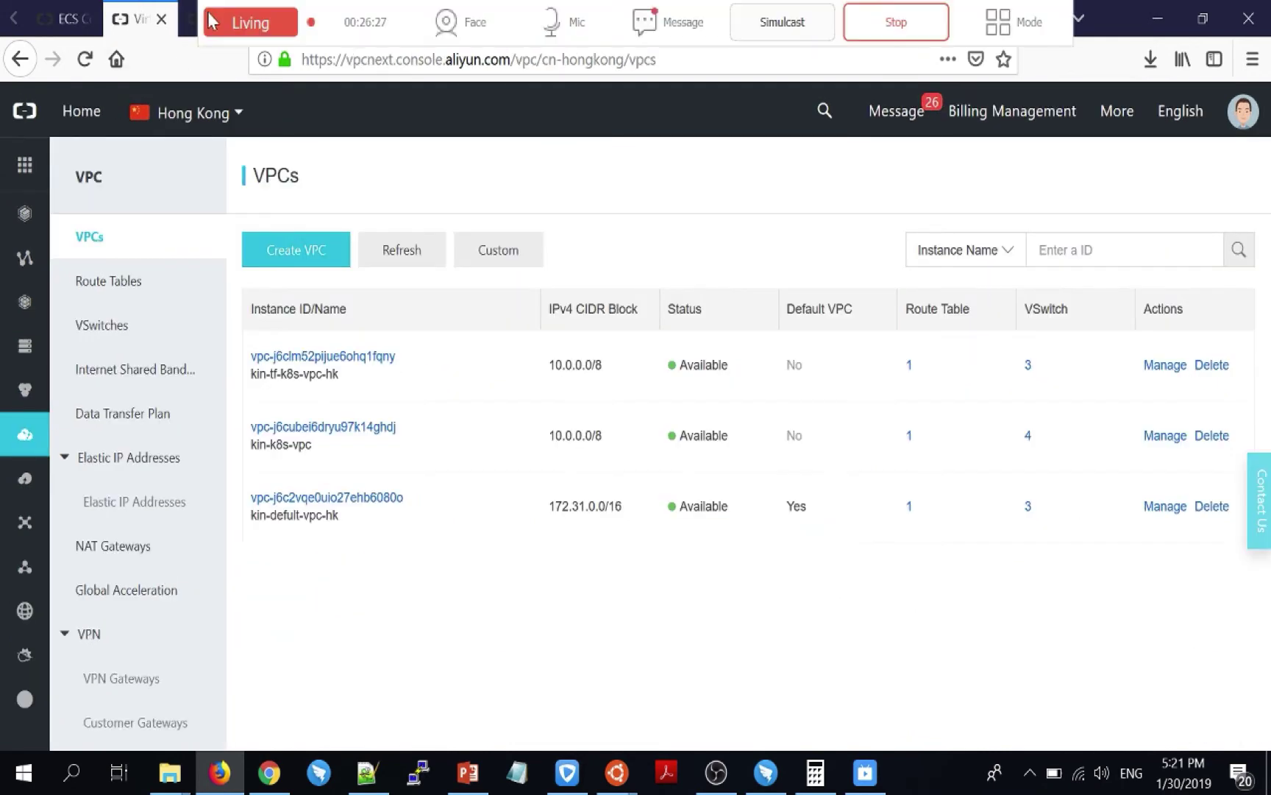
{"action": "left_click", "coordinate": [190, 16]}
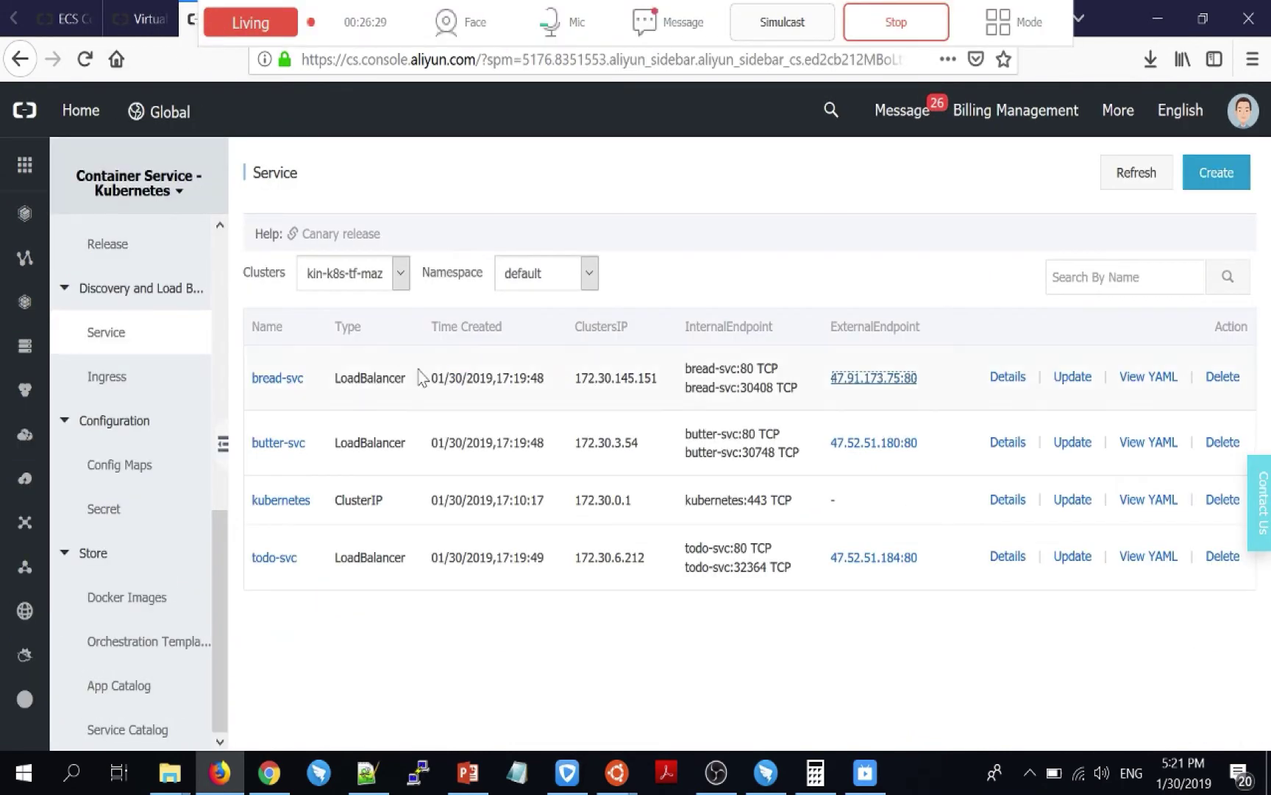
{"action": "scroll", "coordinate": [71, 362], "scroll_direction": "up", "scroll_amount": 1}
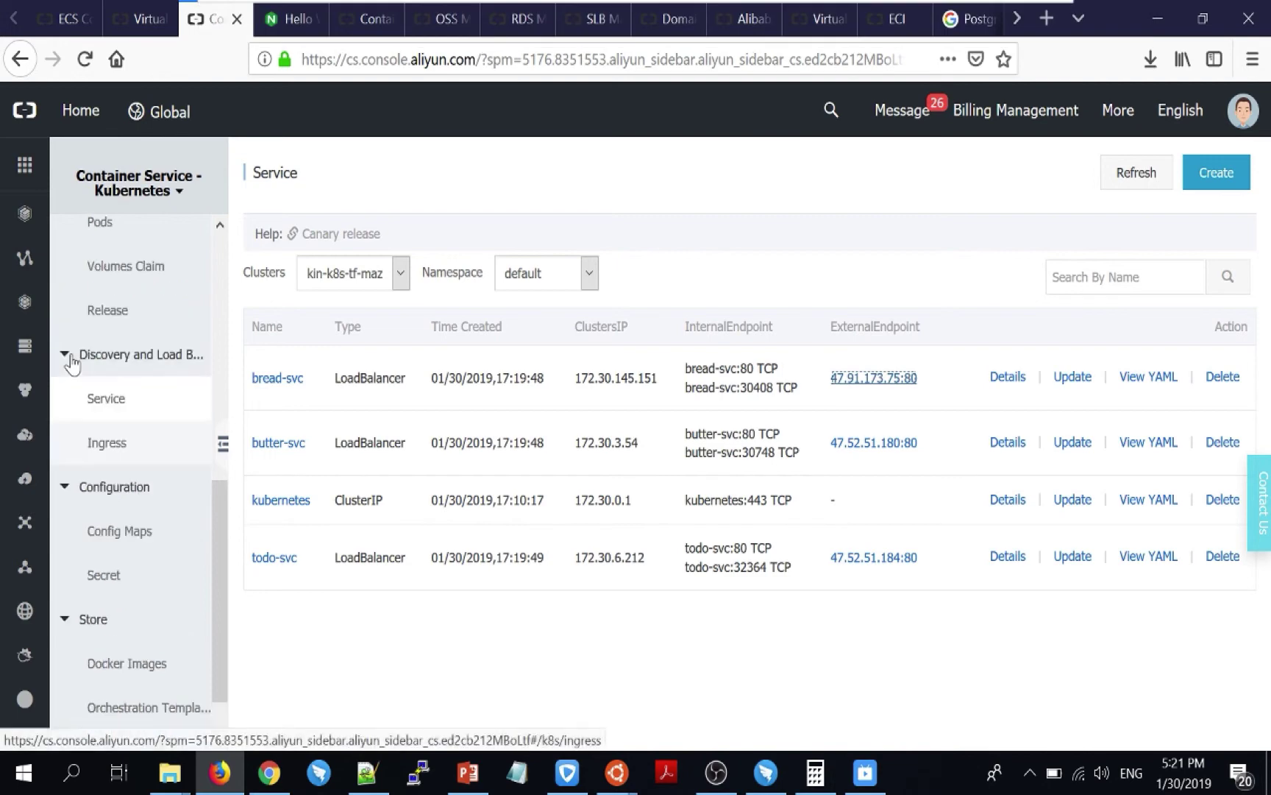
{"action": "scroll", "coordinate": [73, 353], "scroll_direction": "up", "scroll_amount": 3}
{"action": "left_click", "coordinate": [131, 257]}
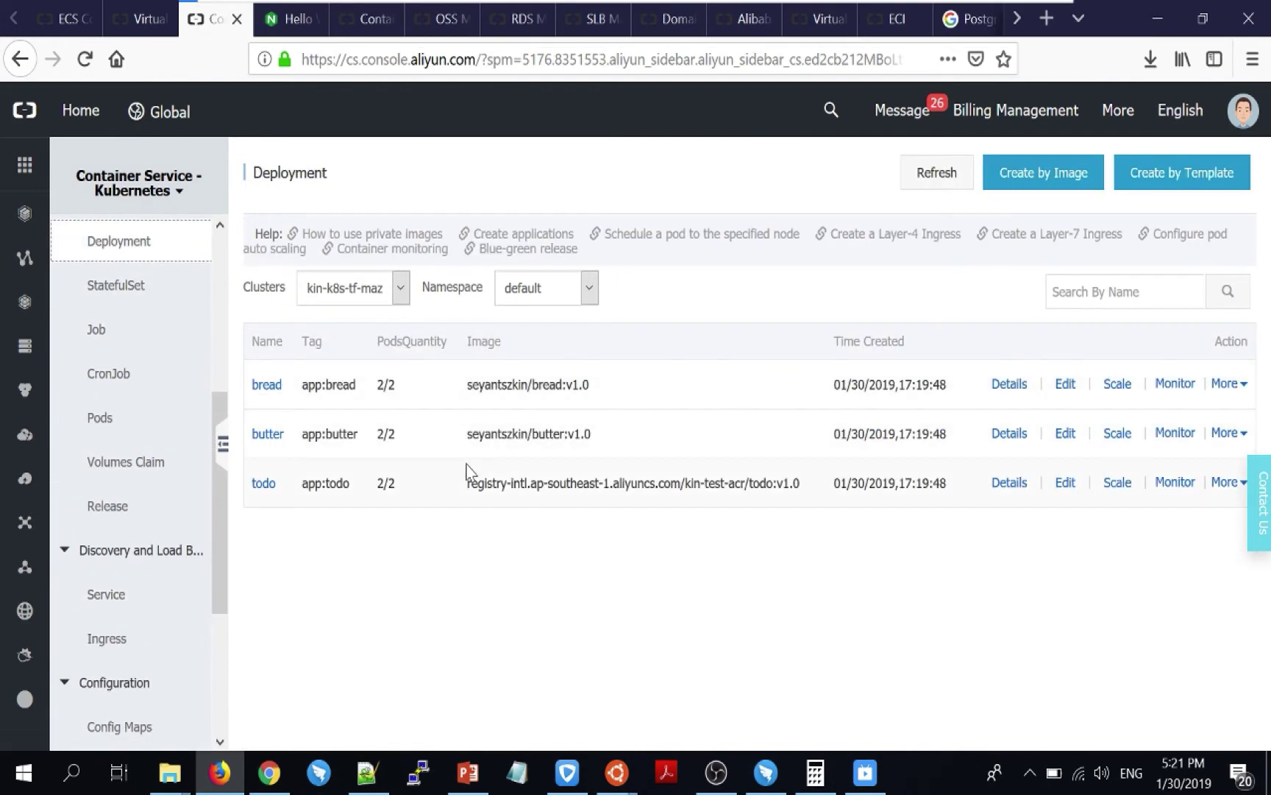
- Open the external endpoint of todo-svc from the service list, examine the app's page heading, and return to the Kubernetes console
{"action": "left_click", "coordinate": [107, 594]}
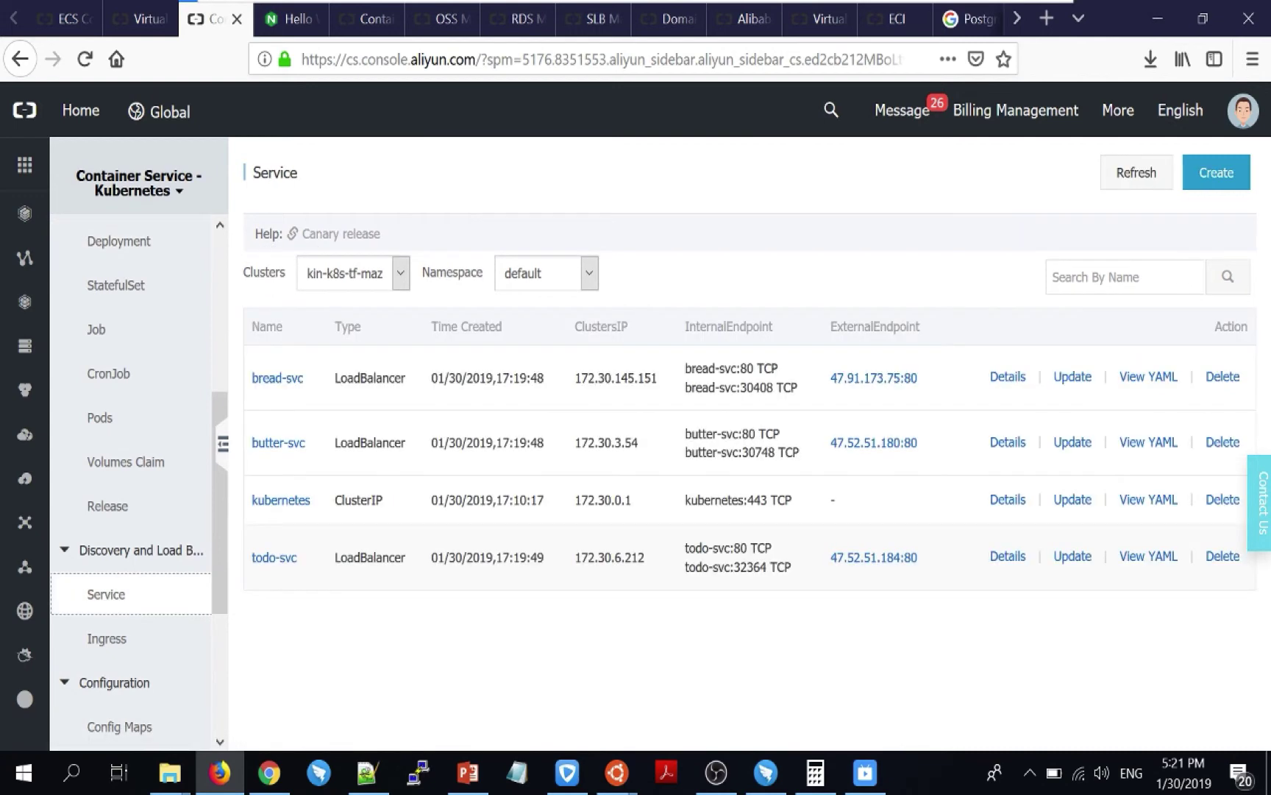
{"action": "left_click", "coordinate": [845, 561]}
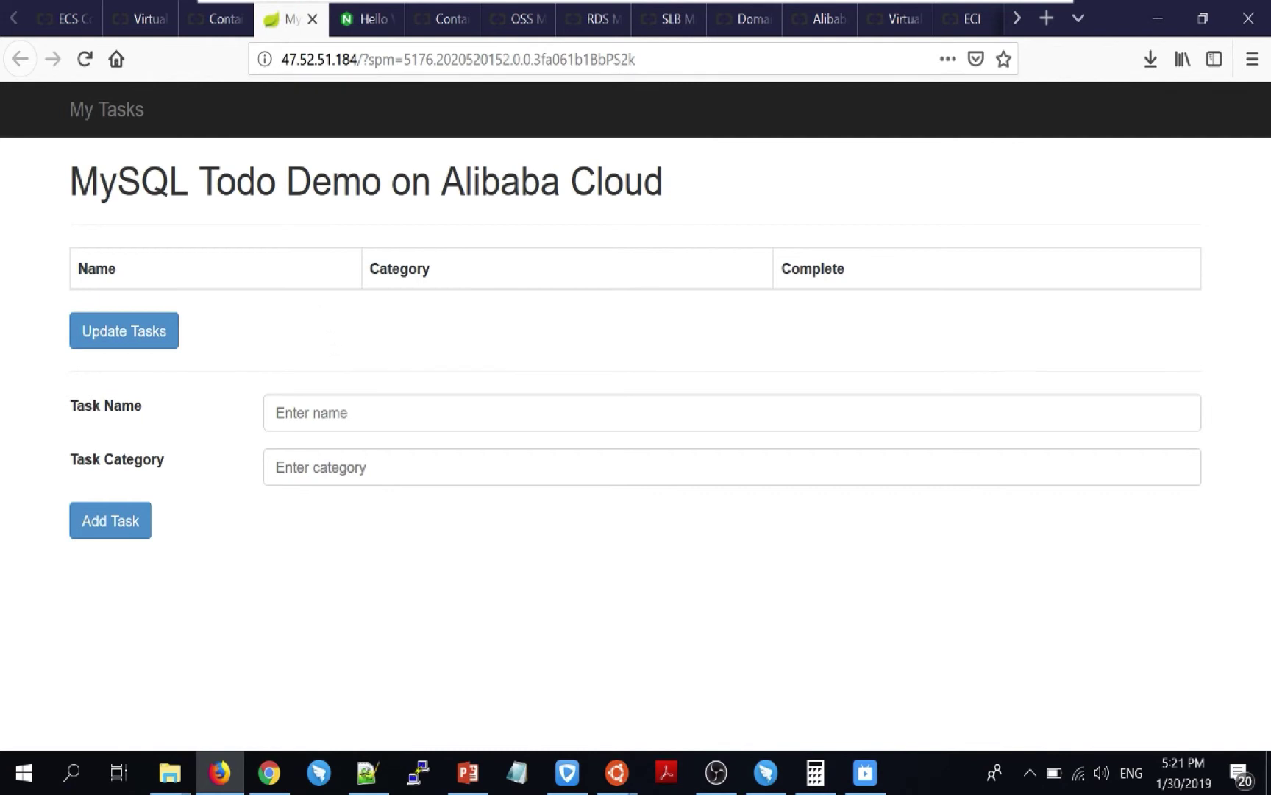
{"action": "left_click_drag", "start_coordinate": [197, 180], "coordinate": [597, 181]}
{"action": "left_click", "coordinate": [453, 145]}
{"action": "left_click", "coordinate": [212, 22]}
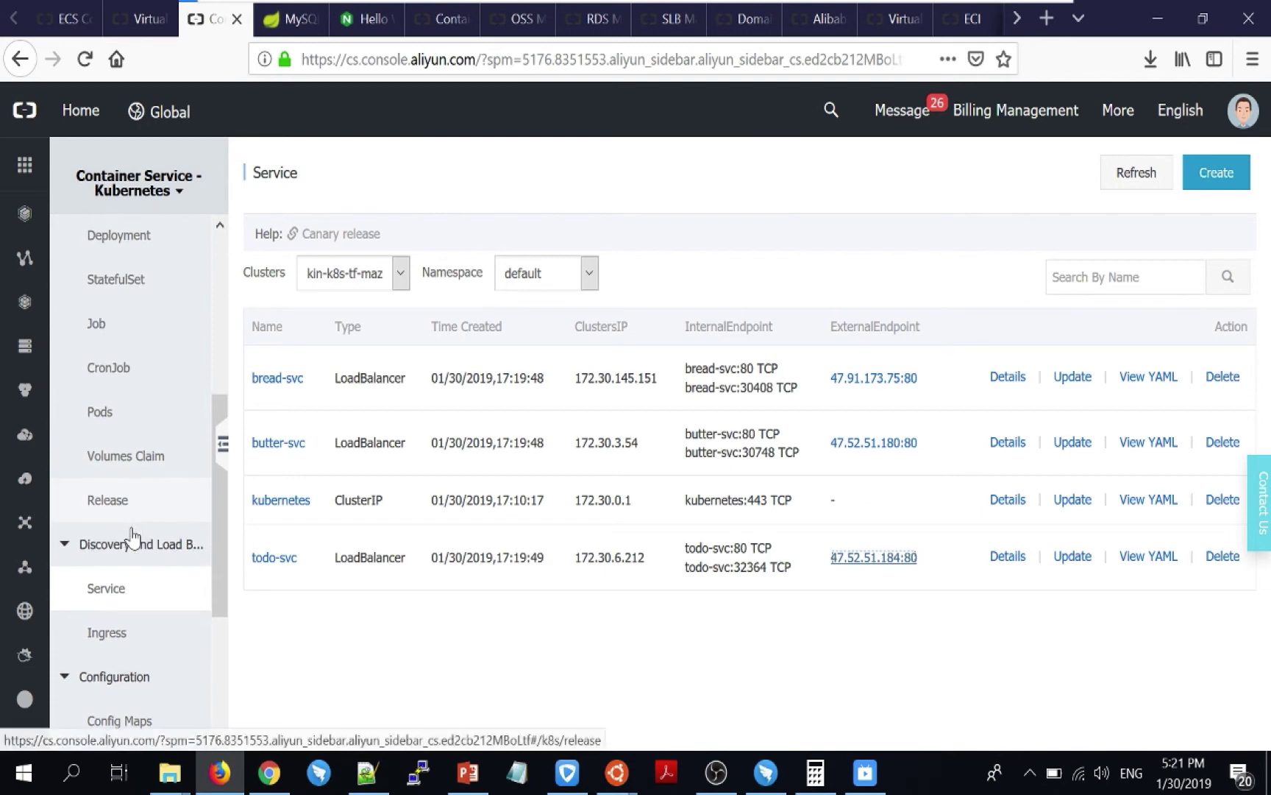
{"action": "scroll", "coordinate": [199, 530], "scroll_direction": "down", "scroll_amount": 3}
- In Notepad++, set image_ver of the todo app in app1_deploy.tf to v1.2 and save the file
{"action": "left_click", "coordinate": [366, 772]}
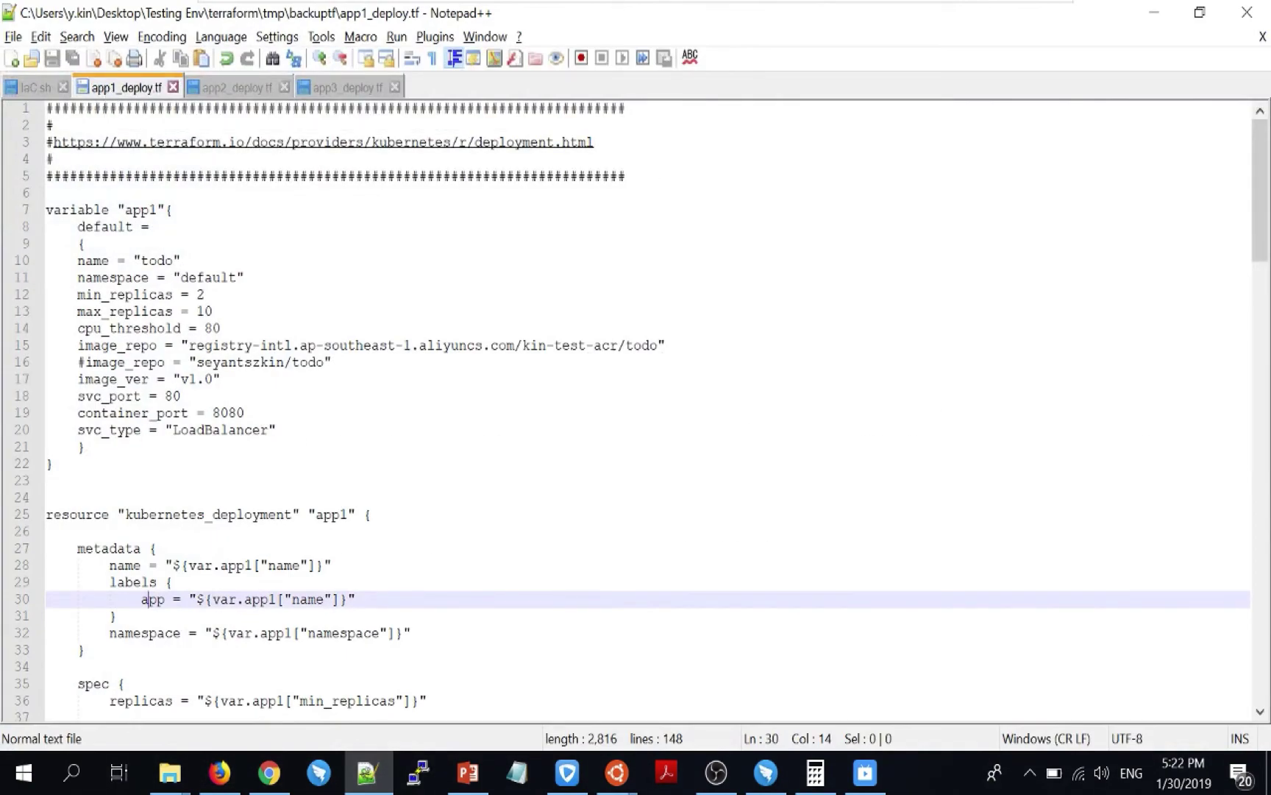
{"action": "double_click", "coordinate": [169, 261]}
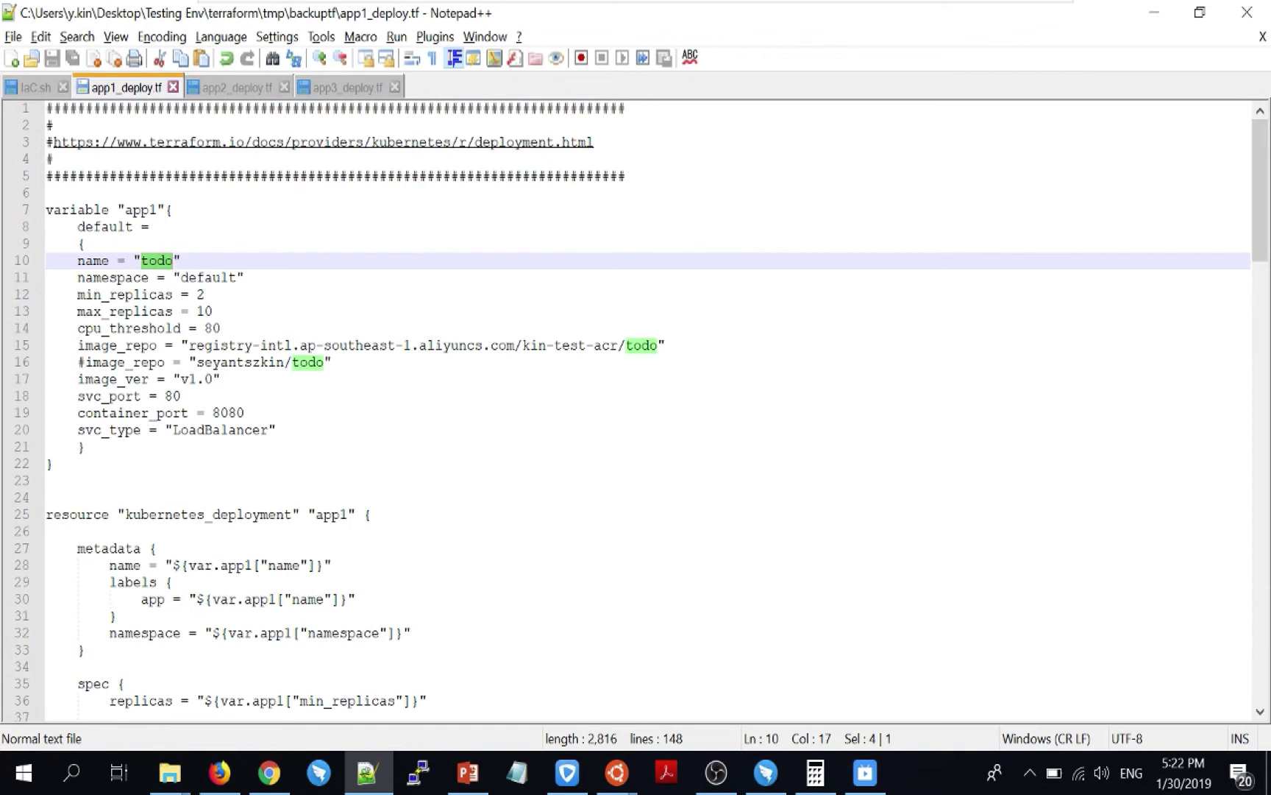
{"action": "key", "text": "Down"}
{"action": "key", "text": "Down"}
{"action": "left_click", "coordinate": [204, 379]}
{"action": "key", "text": "shift+Right"}
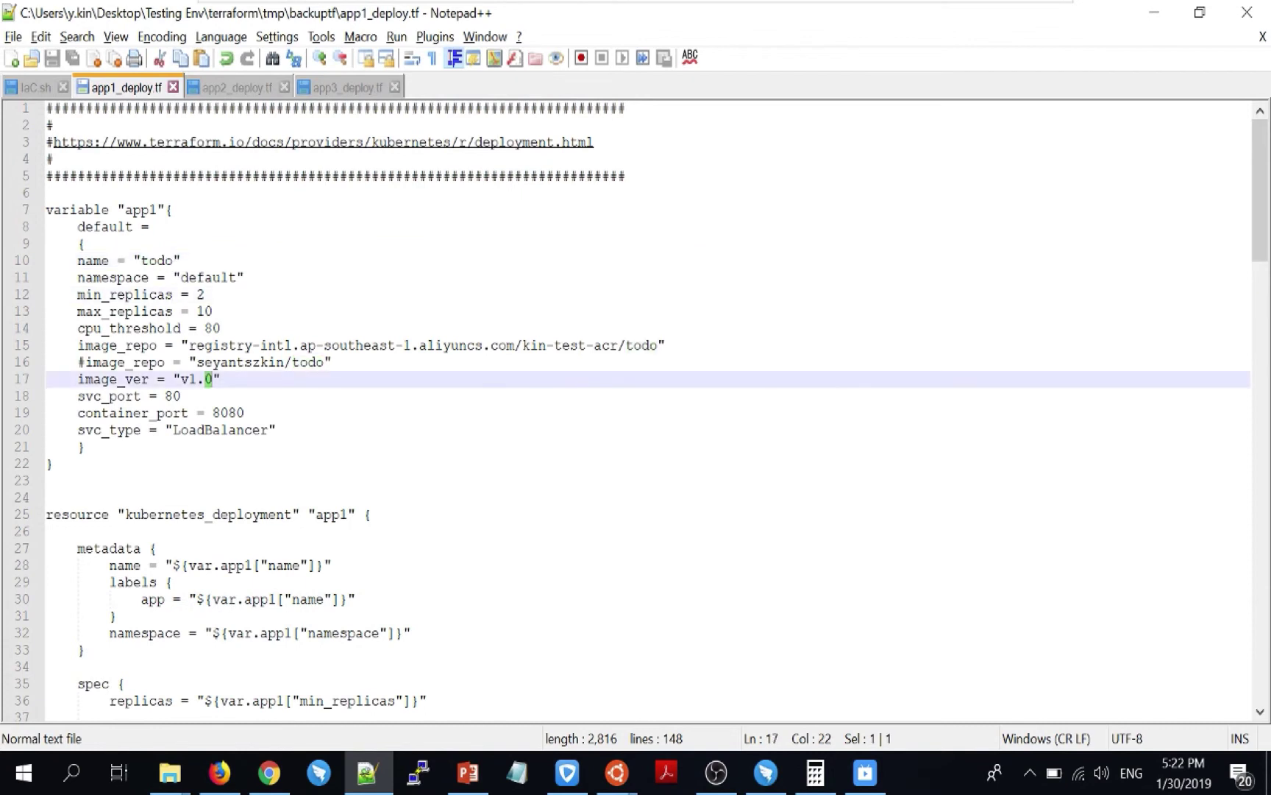
{"action": "type", "text": "2"}
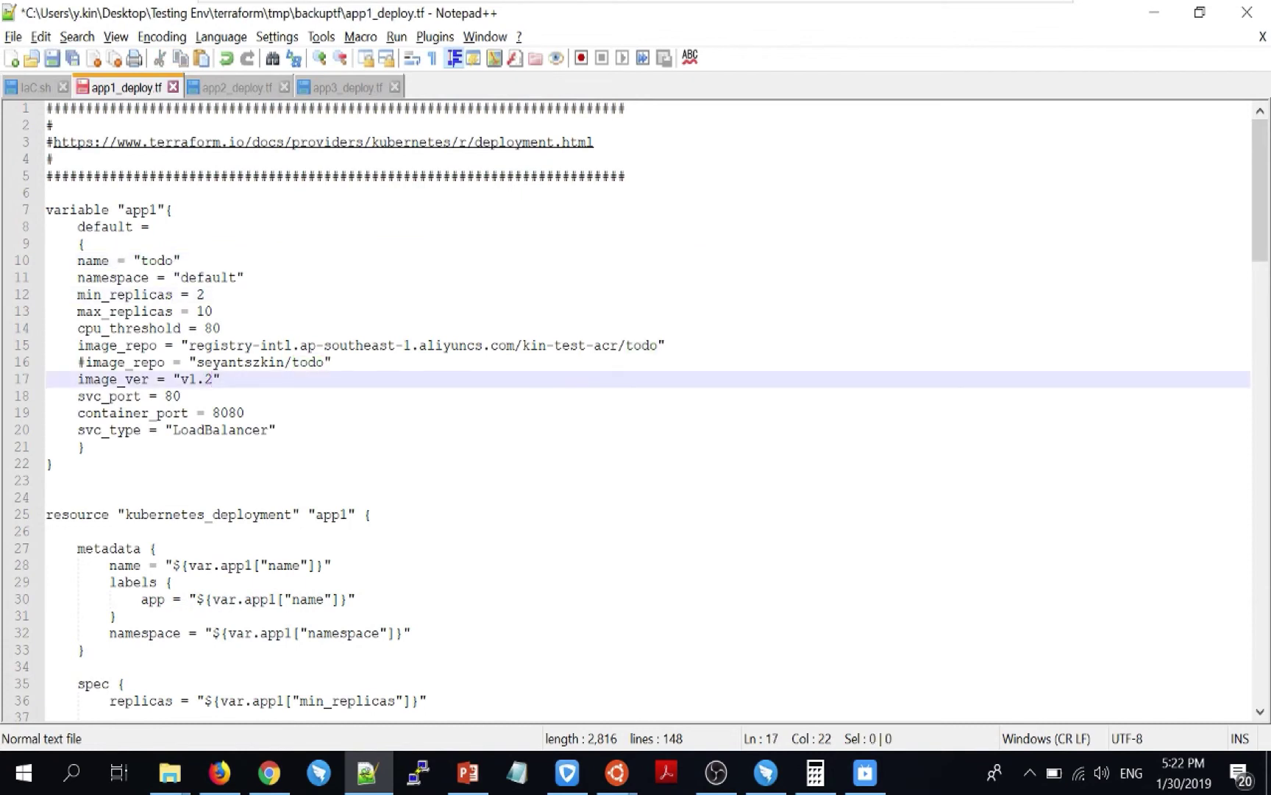
{"action": "key", "text": "ctrl+s"}
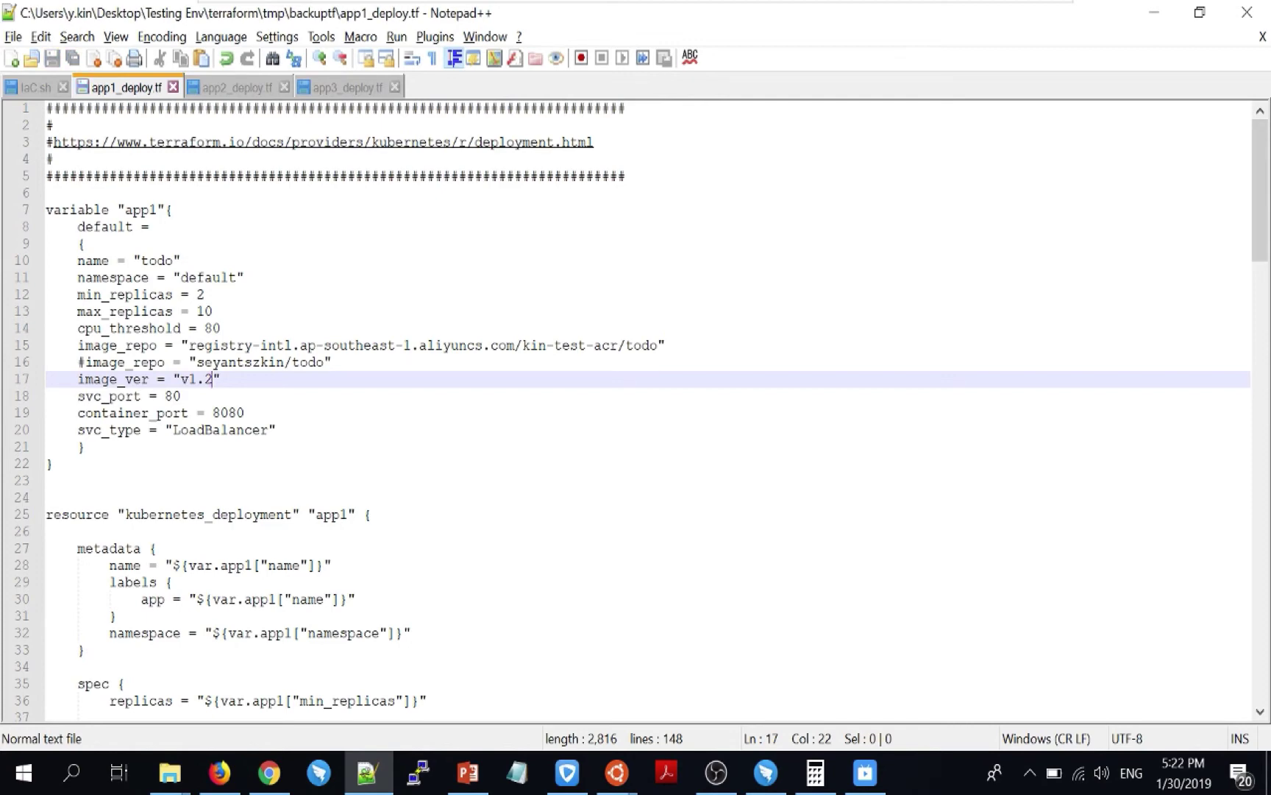
- Run terraform apply in the ~/demo terminal and approve the planned actions with yes
{"action": "mouse_move", "coordinate": [616, 772]}
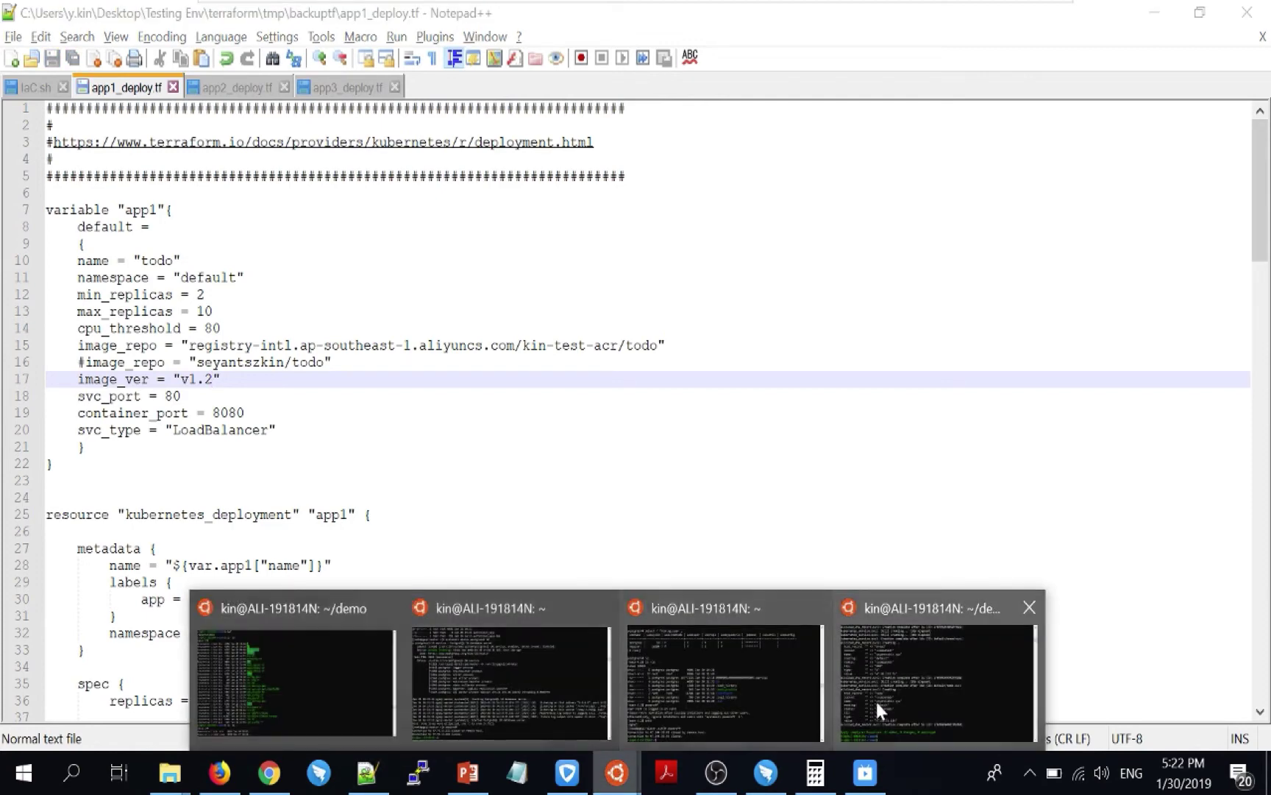
{"action": "left_click", "coordinate": [875, 698]}
{"action": "type", "text": "terr"}
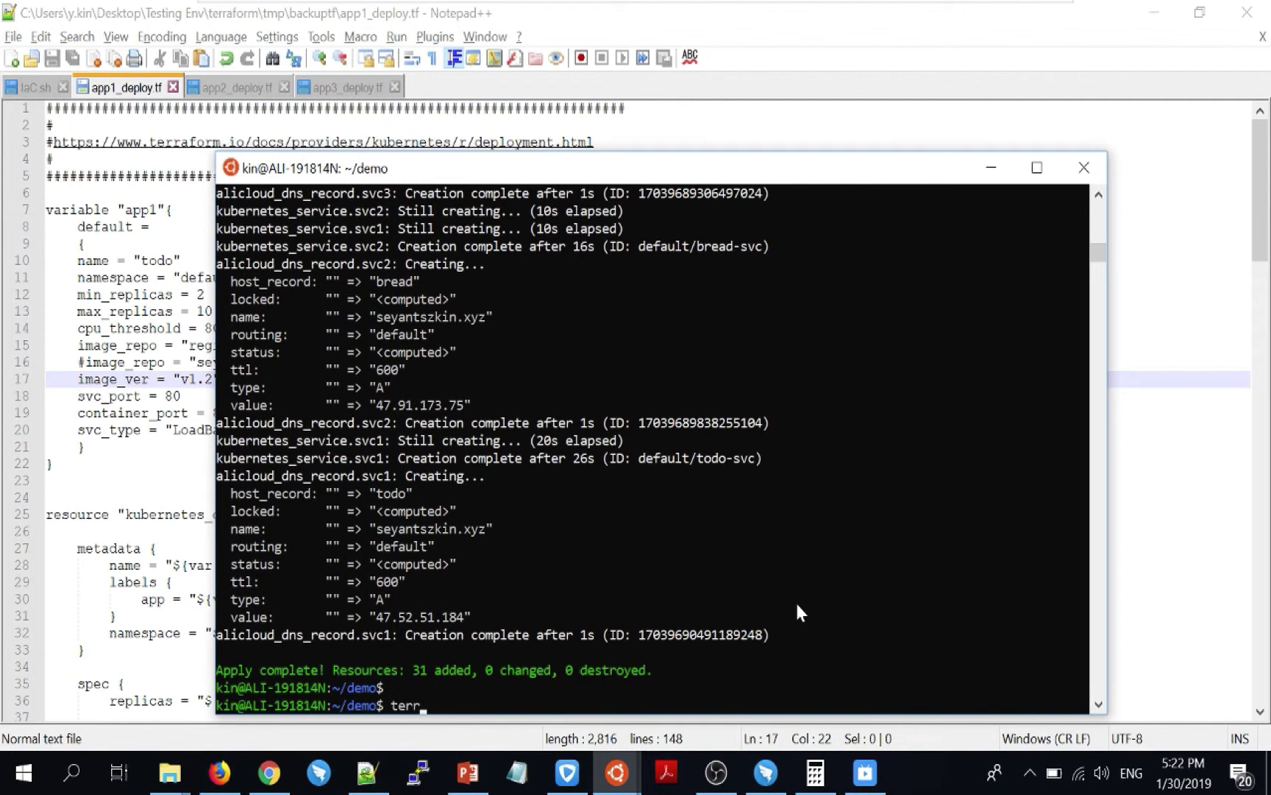
{"action": "type", "text": "aform apply"}
{"action": "key", "text": "Return"}
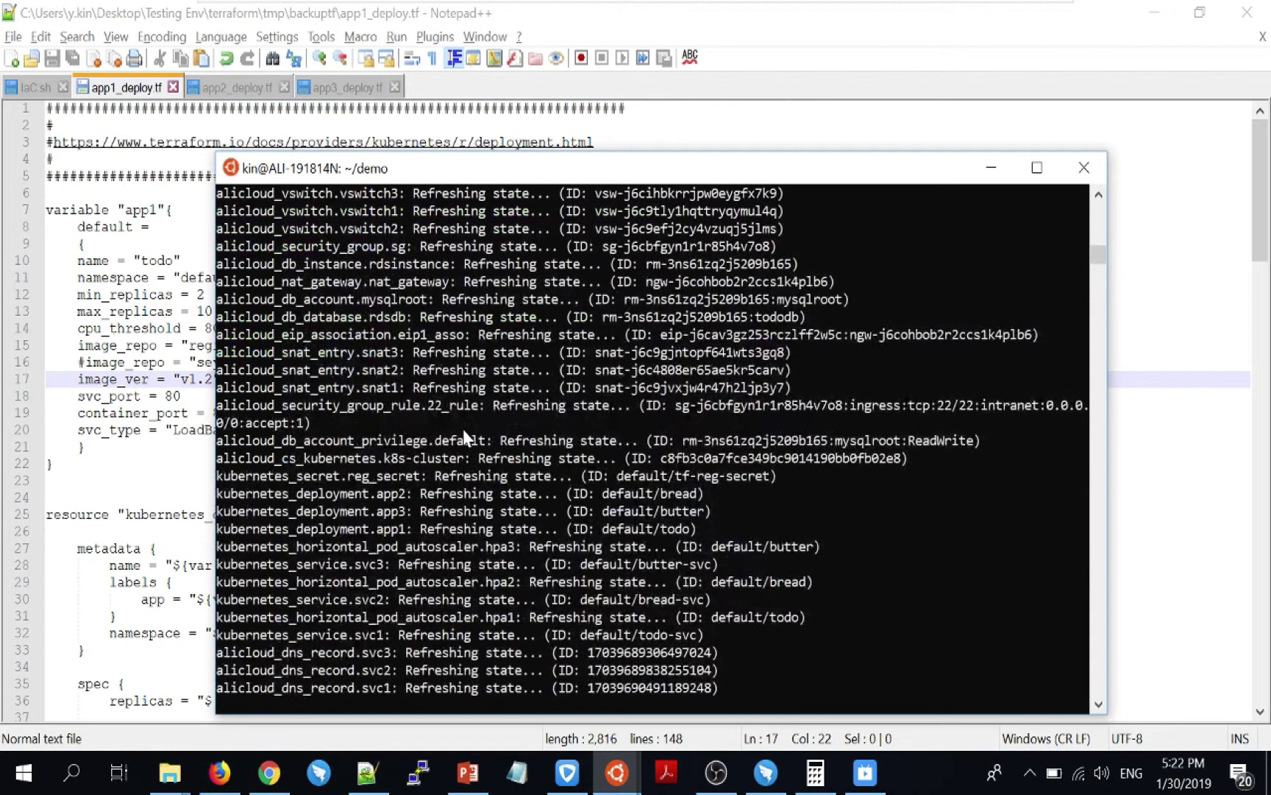
{"action": "type", "text": "yes"}
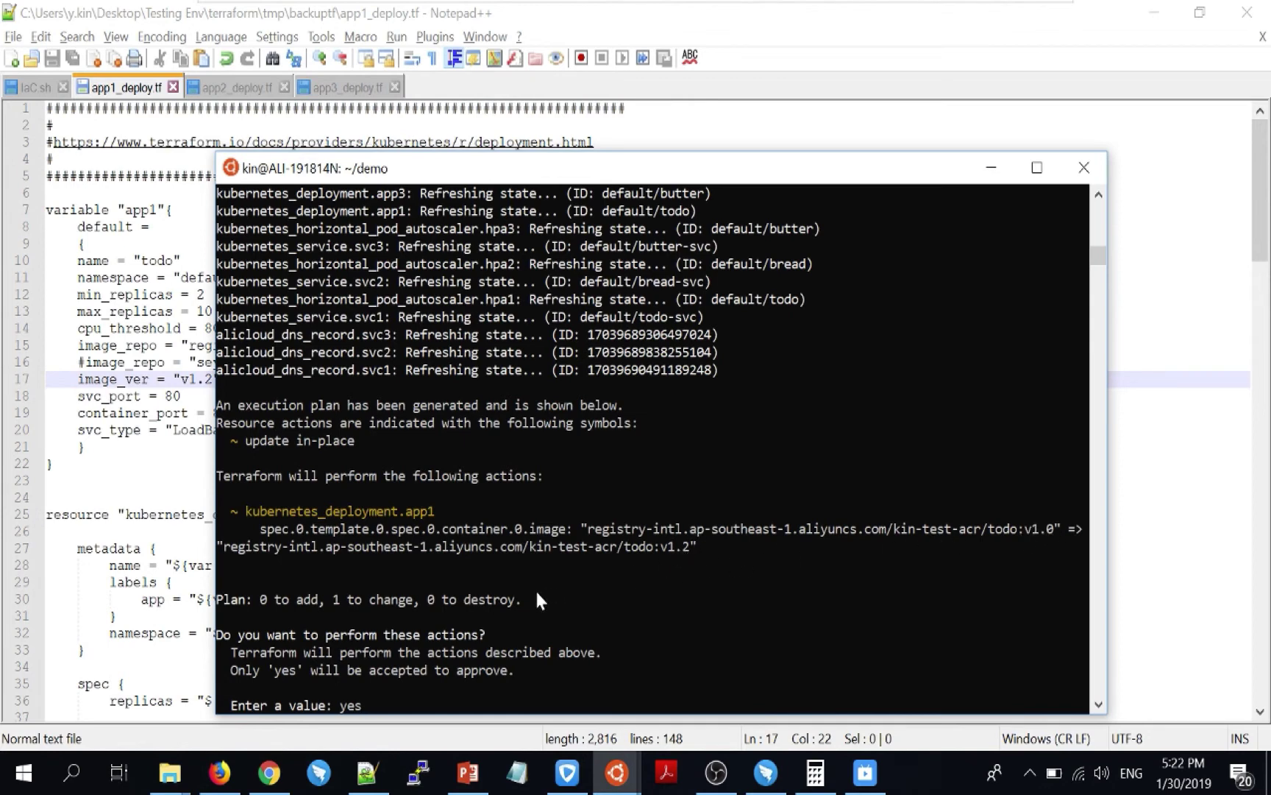
{"action": "key", "text": "Return"}
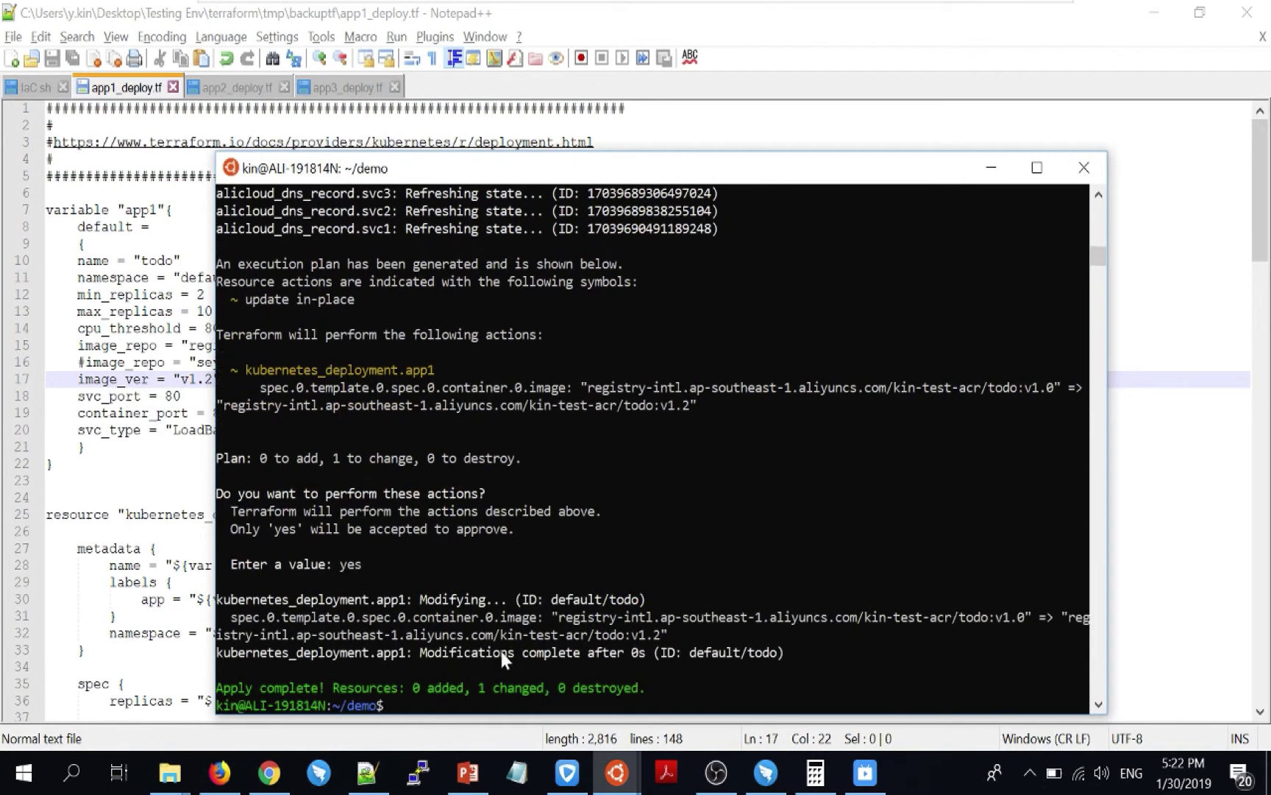
- Return to the browser and reopen the deployment list to check the image version of the todo deployment
{"action": "left_click", "coordinate": [219, 772]}
{"action": "scroll", "coordinate": [156, 383], "scroll_direction": "up", "scroll_amount": 5}
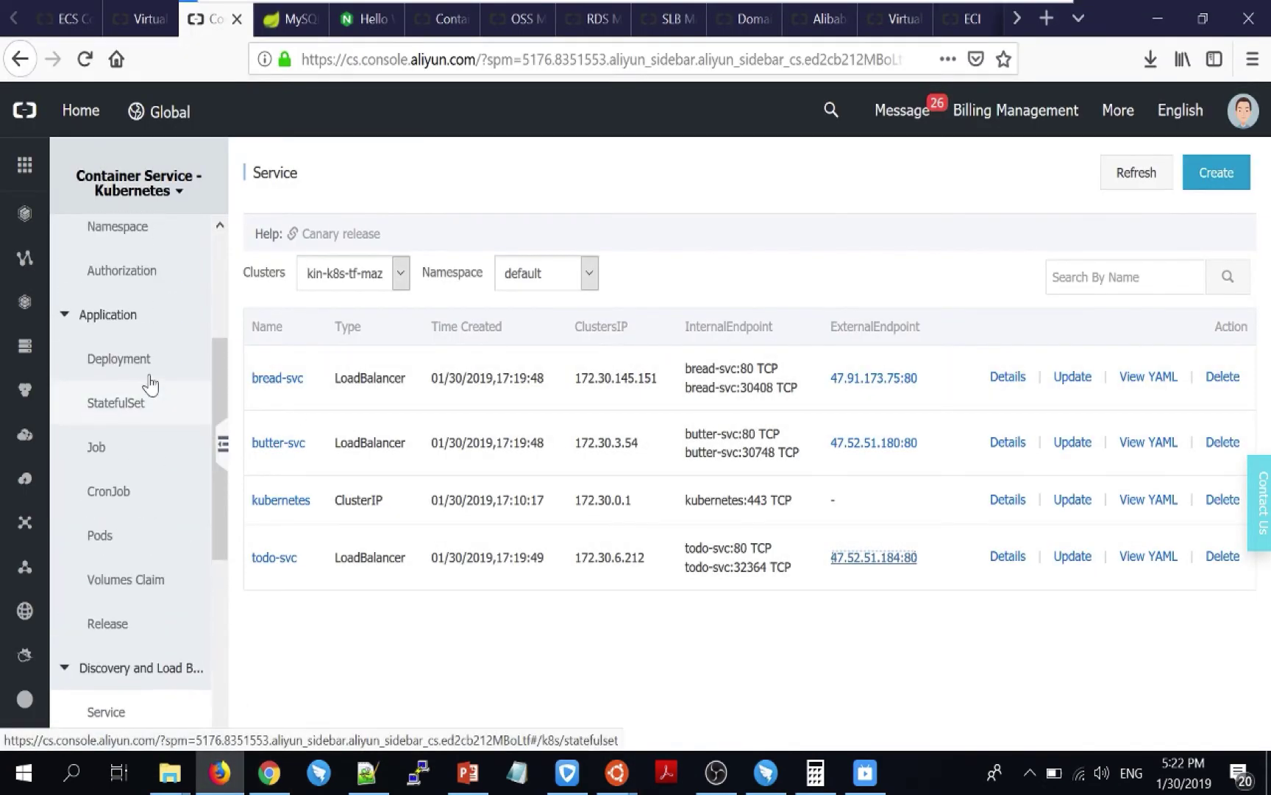
{"action": "left_click", "coordinate": [106, 403]}
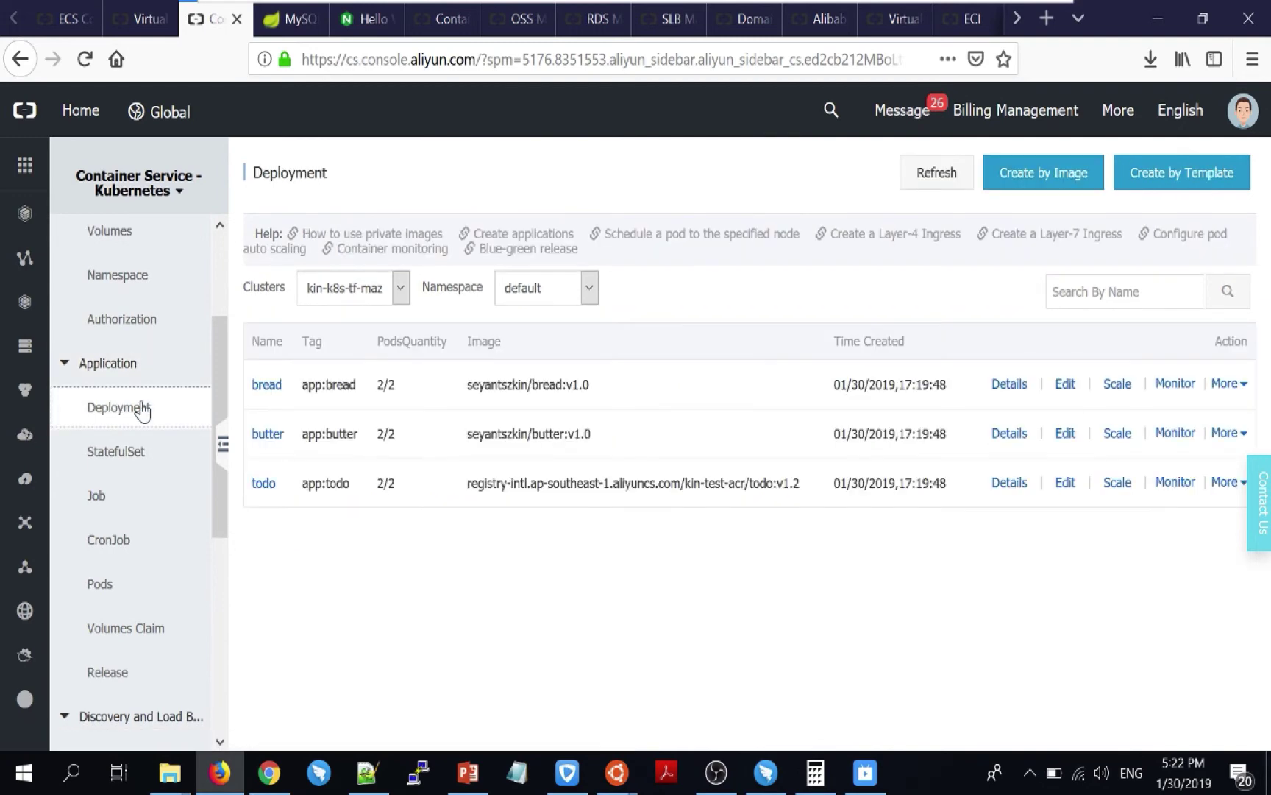
{"action": "left_click_drag", "start_coordinate": [749, 483], "coordinate": [803, 491]}
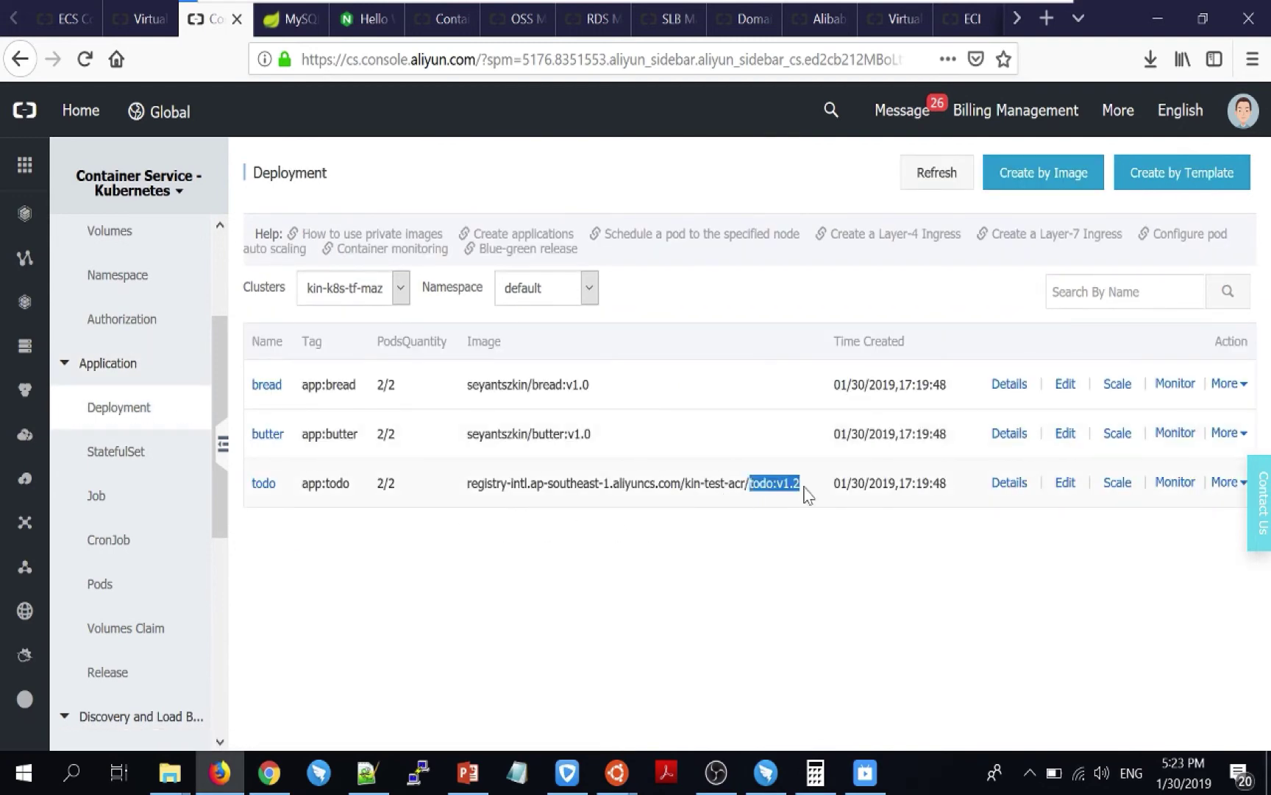
{"action": "left_click", "coordinate": [806, 494]}
{"action": "double_click", "coordinate": [786, 483]}
{"action": "left_click", "coordinate": [804, 492]}
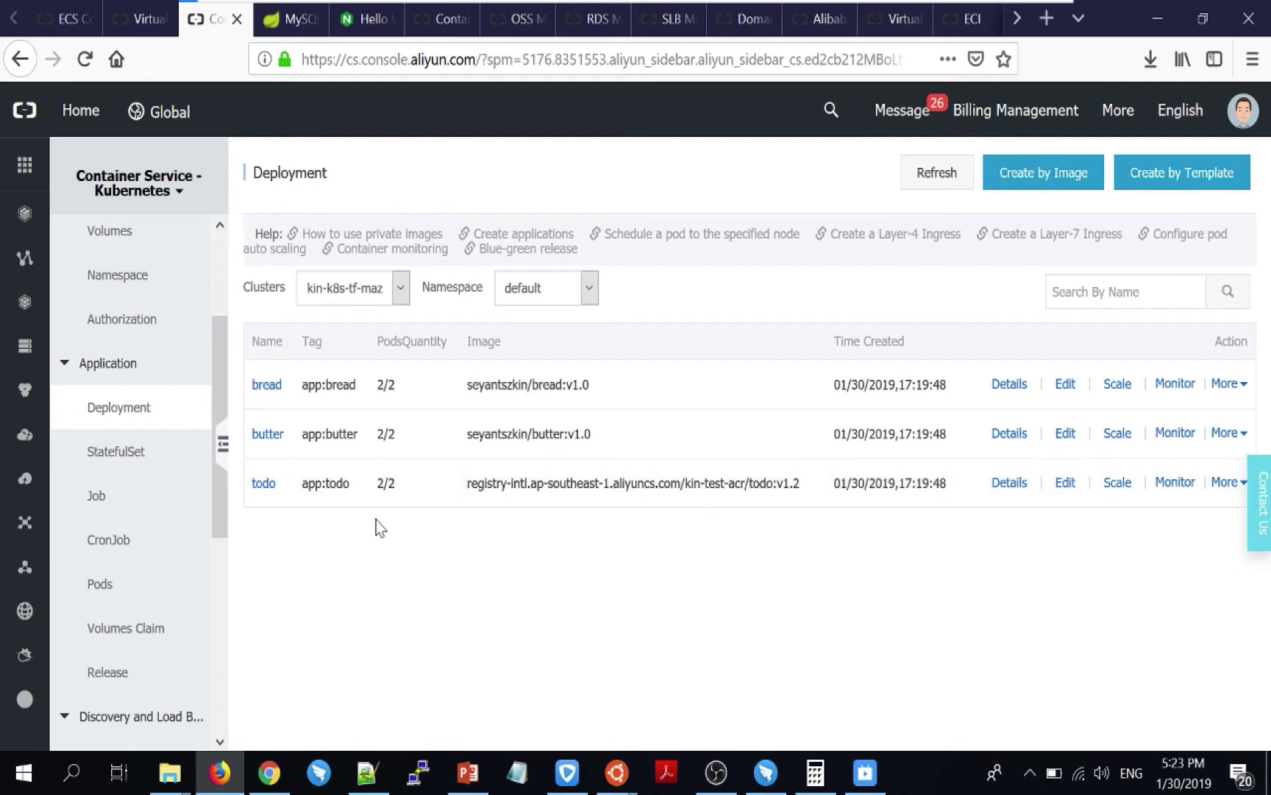
- Open the todo deployment's details and examine the status and image version of its pods
{"action": "left_click", "coordinate": [263, 484]}
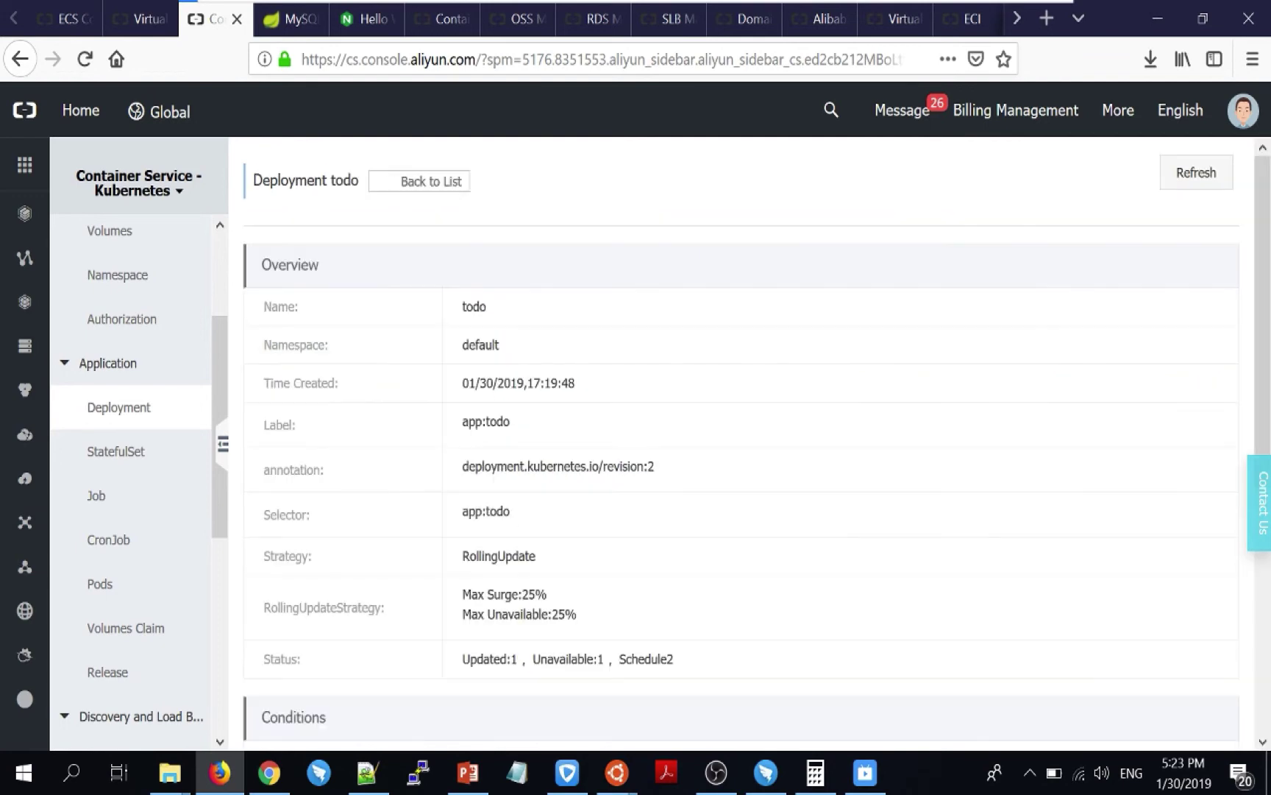
{"action": "scroll", "coordinate": [436, 489], "scroll_direction": "down", "scroll_amount": 10}
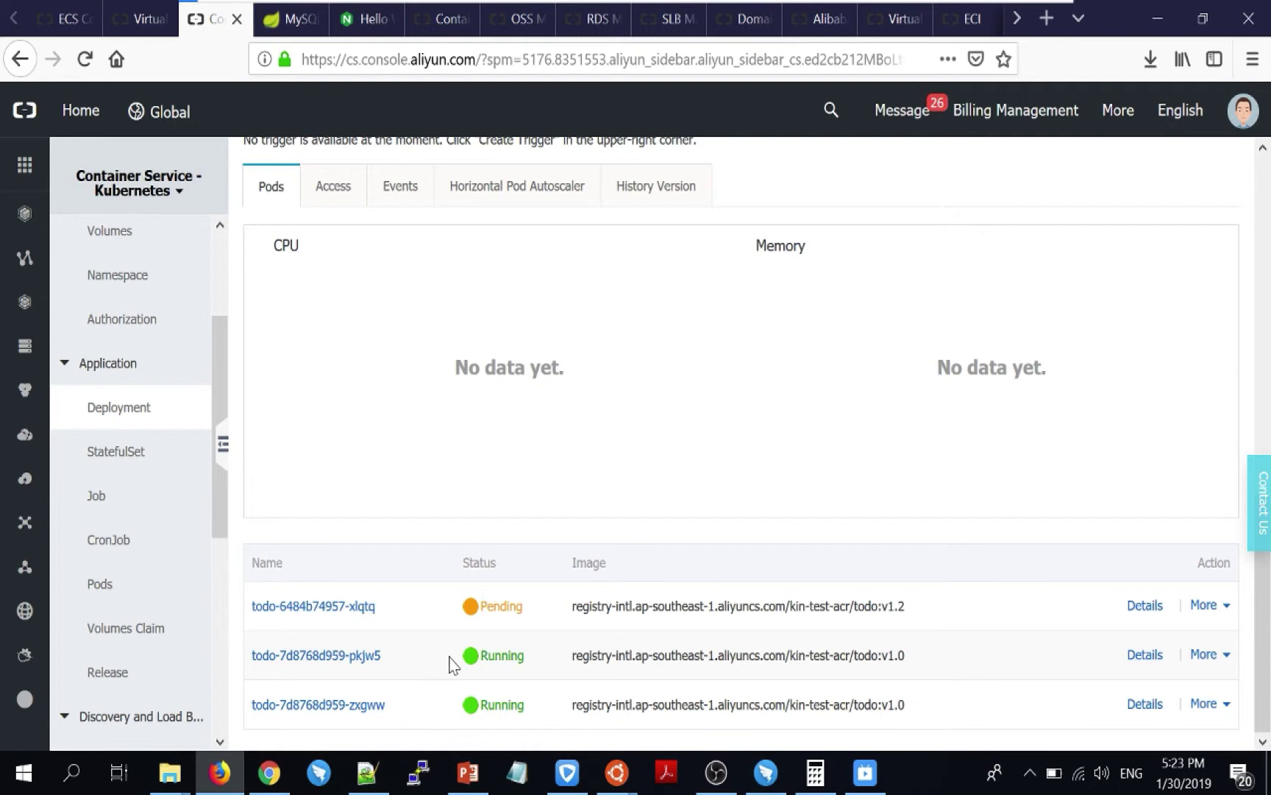
{"action": "mouse_move", "coordinate": [472, 657]}
- Reload the todo app at 47.52.51.184 without the query string and examine the version in its heading
{"action": "left_click", "coordinate": [270, 23]}
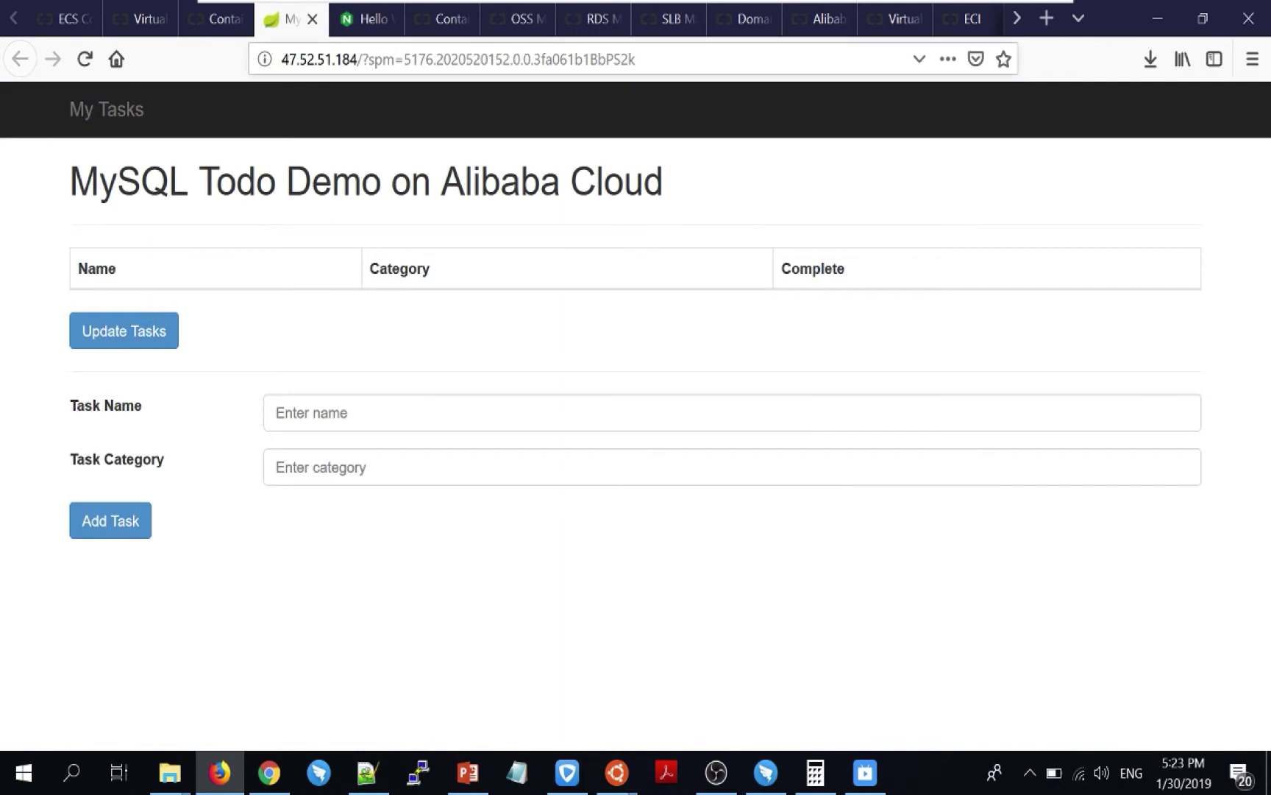
{"action": "key", "text": "ctrl+l"}
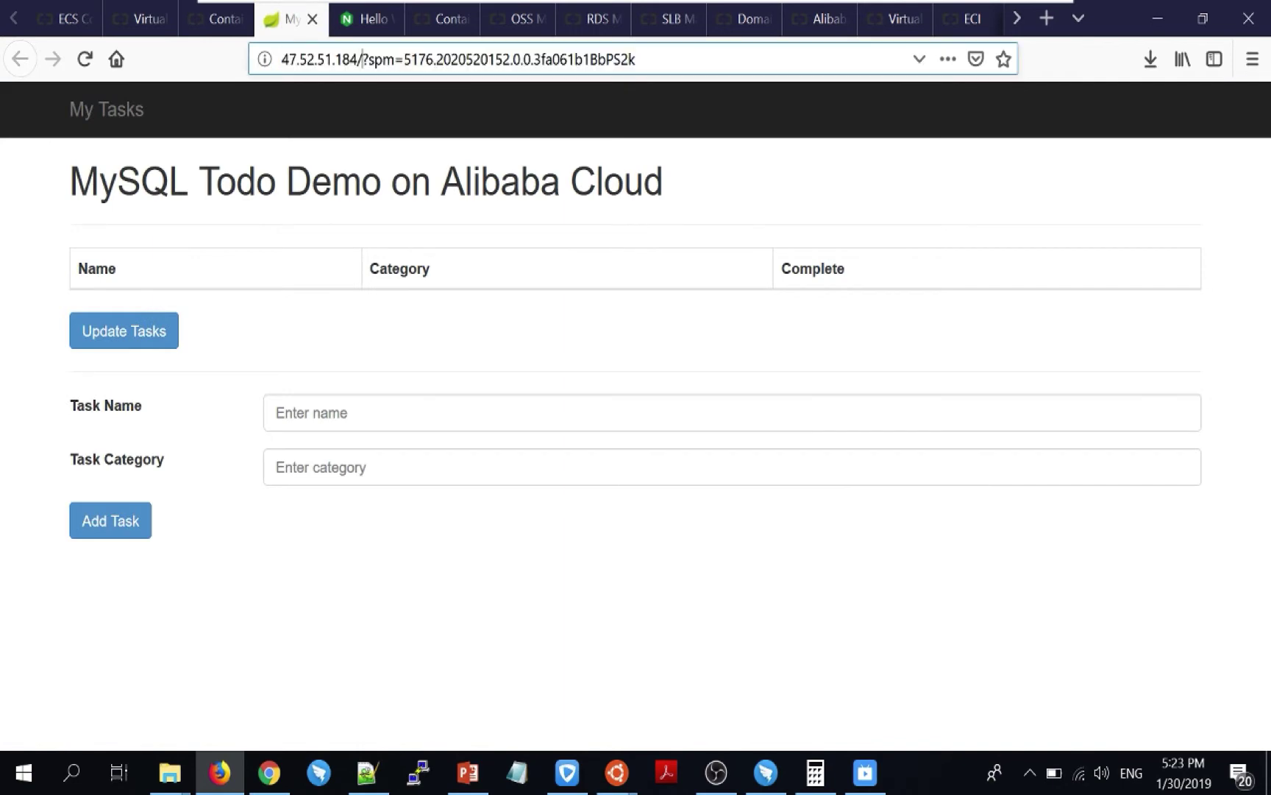
{"action": "left_click_drag", "start_coordinate": [356, 58], "coordinate": [636, 59]}
{"action": "key", "text": "BackSpace"}
{"action": "key", "text": "Return"}
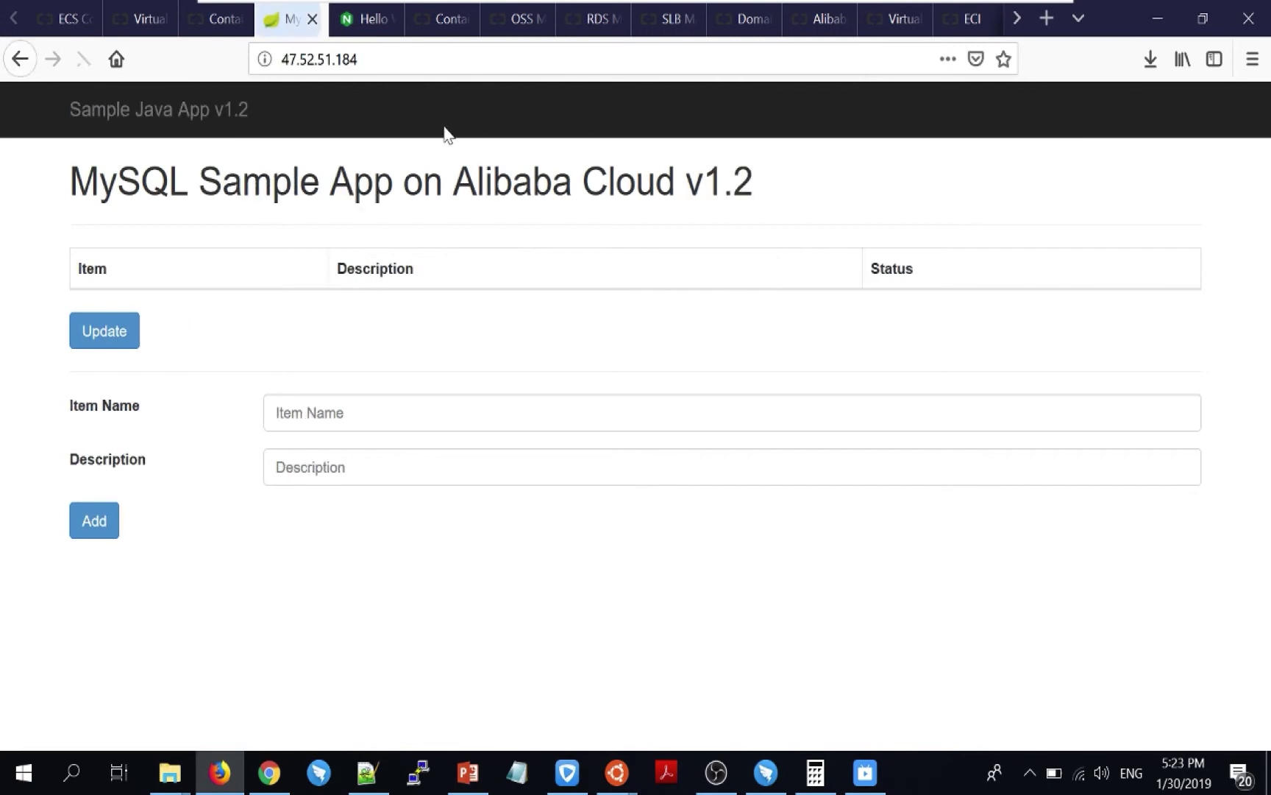
{"action": "key", "text": "ctrl+l"}
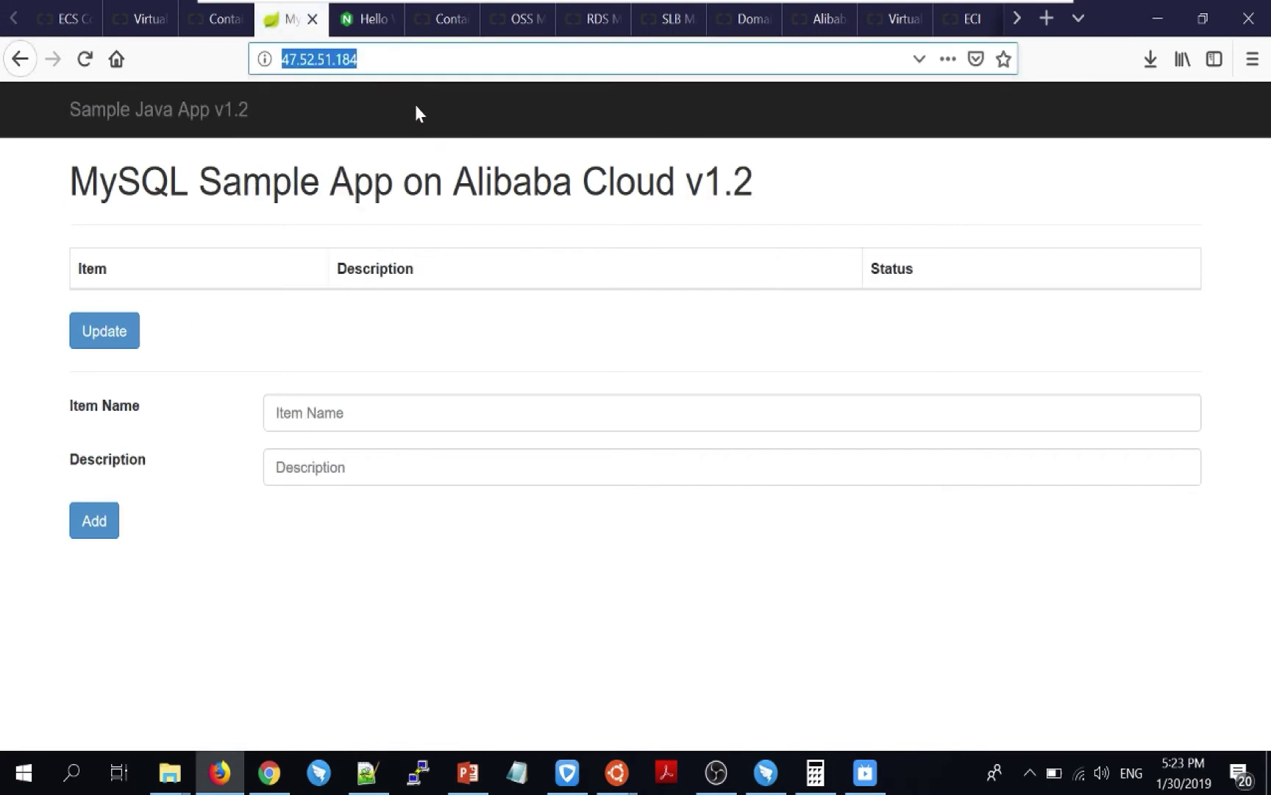
{"action": "left_click_drag", "start_coordinate": [452, 198], "coordinate": [756, 208]}
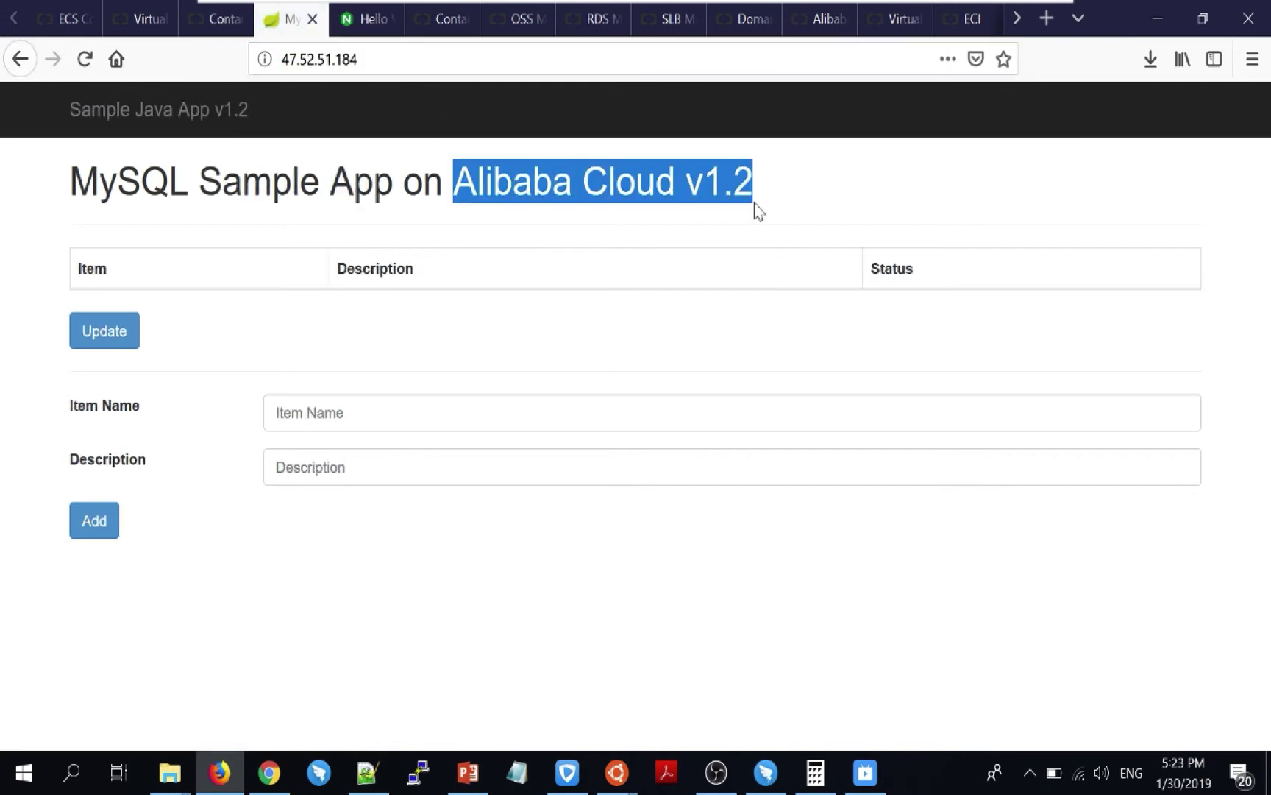
{"action": "left_click", "coordinate": [754, 202]}
- Load todo.seyantszkin.xyz in place of the todo app's IP address
{"action": "left_click", "coordinate": [386, 26]}
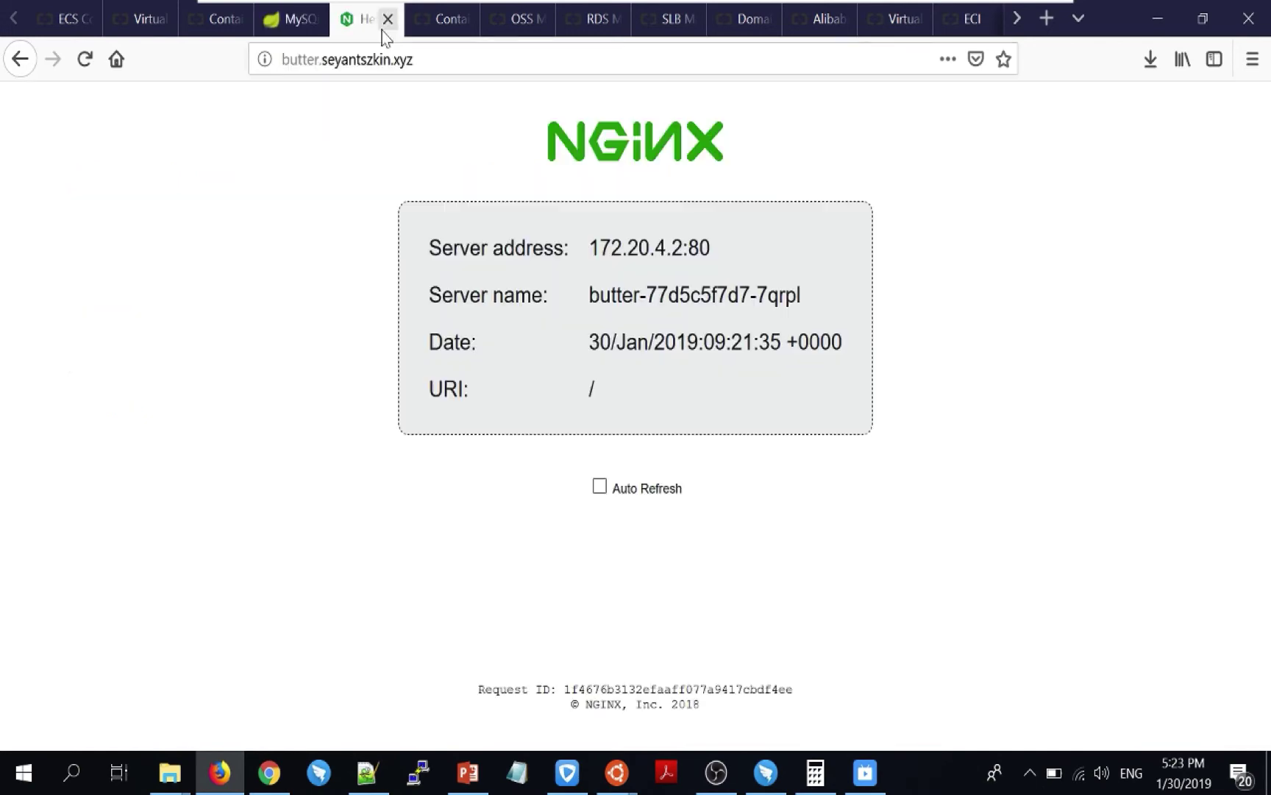
{"action": "left_click", "coordinate": [316, 29]}
{"action": "key", "text": "ctrl+l"}
{"action": "type", "text": "tod"}
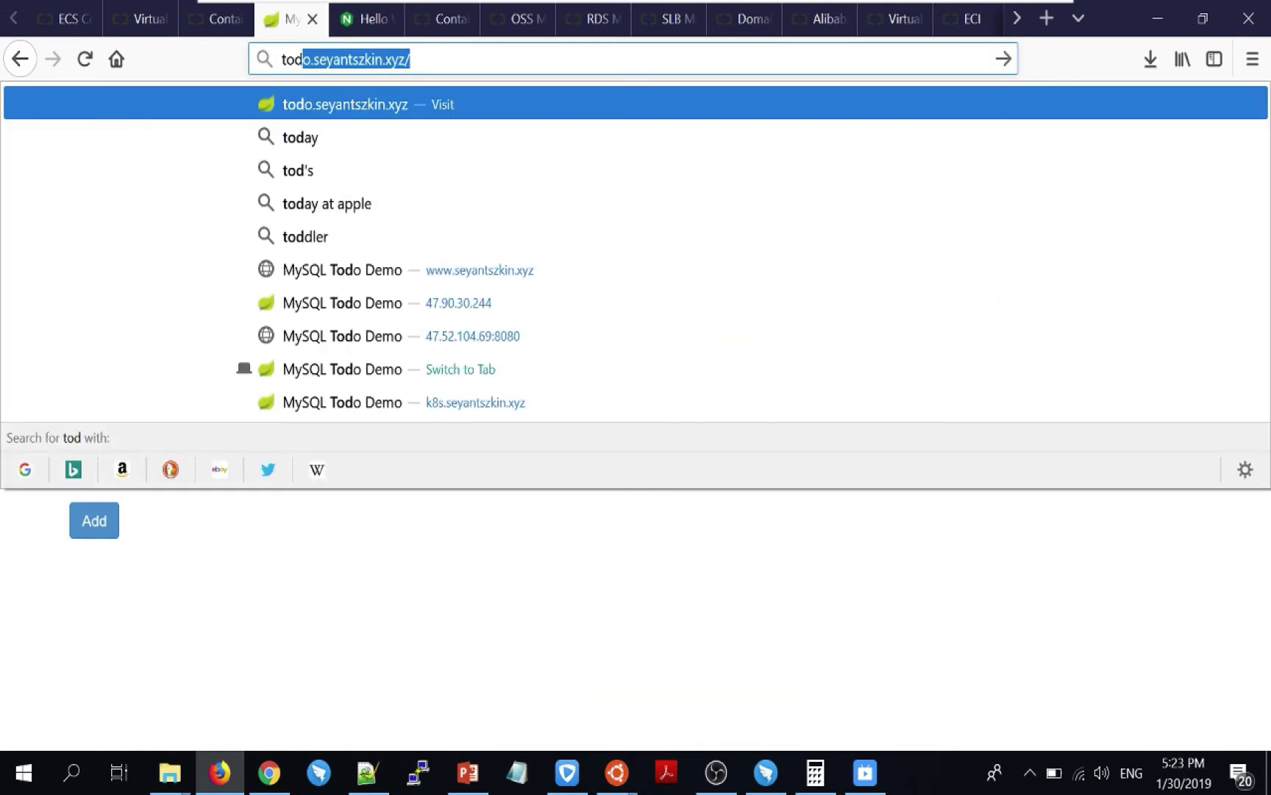
{"action": "key", "text": "Return"}
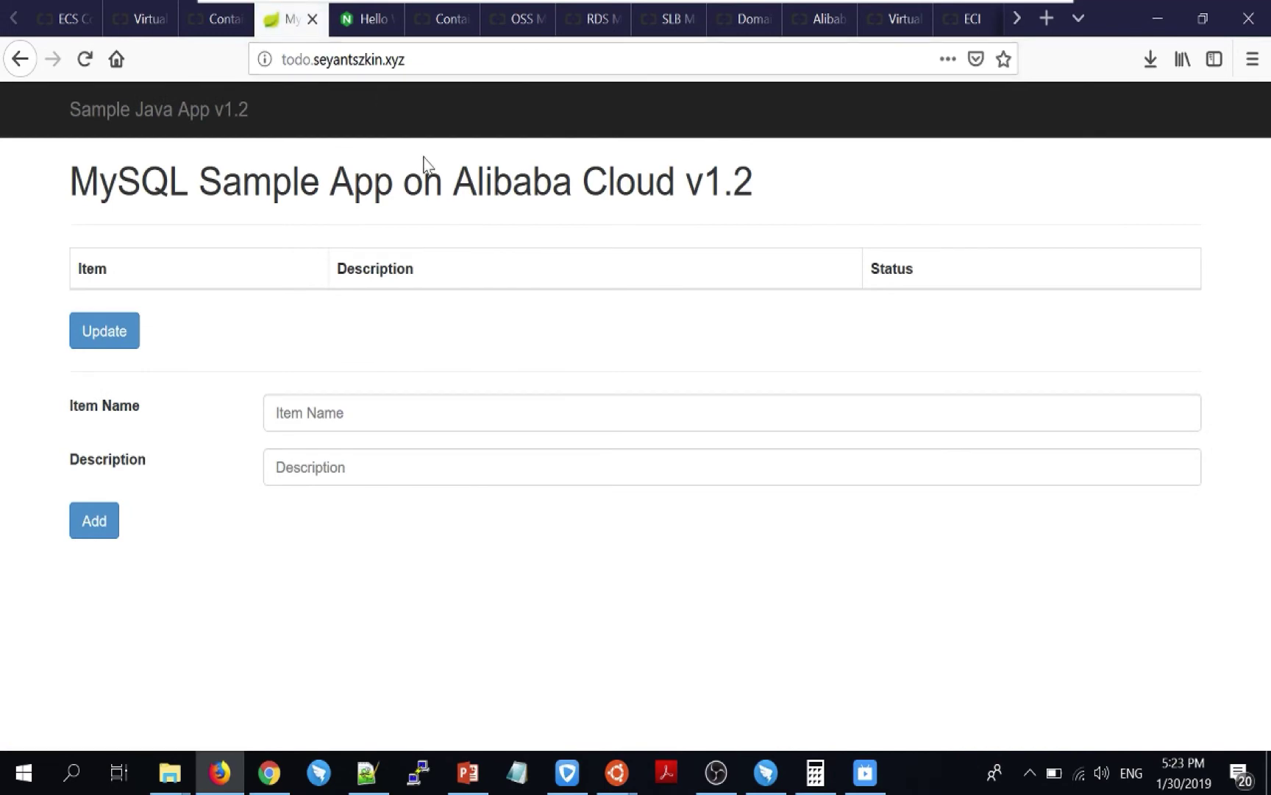
- Return to the todo deployment's details, refresh them, and examine the status and image version of each pod
{"action": "left_click", "coordinate": [66, 22]}
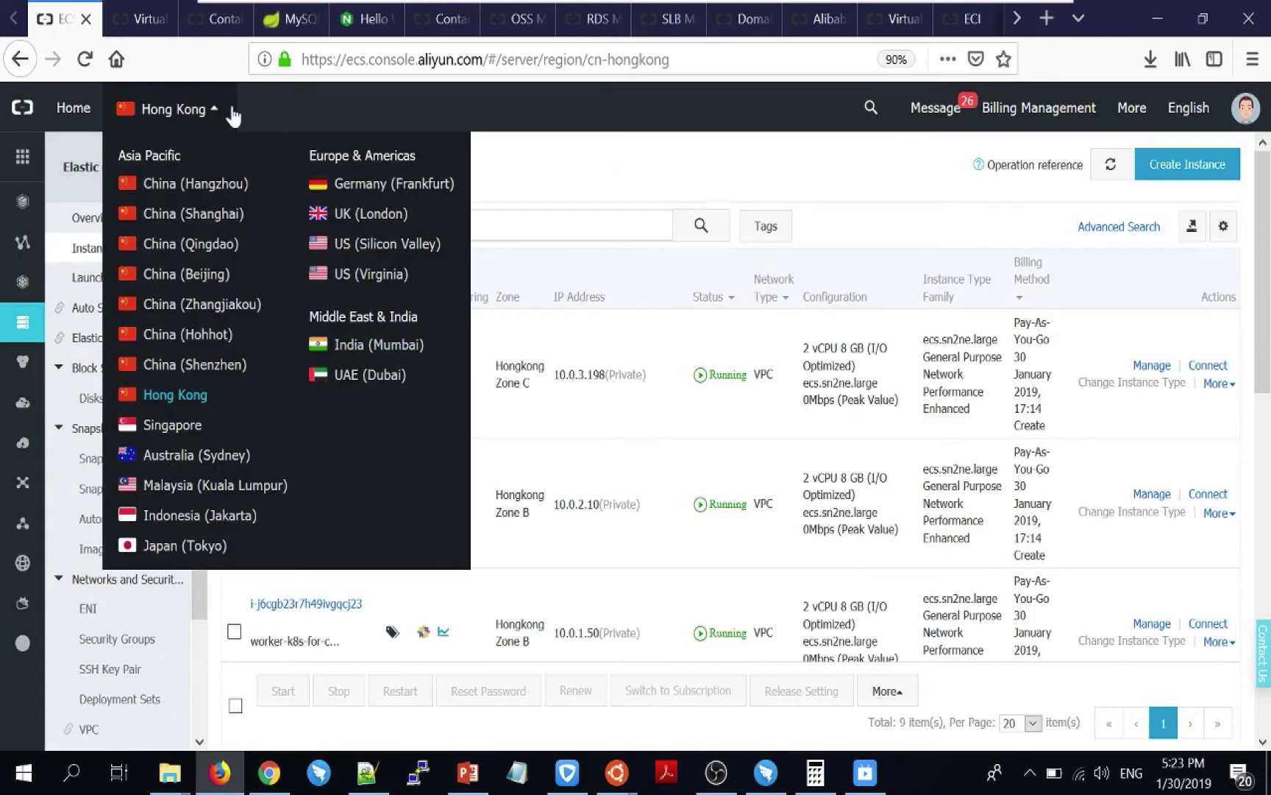
{"action": "left_click", "coordinate": [217, 19]}
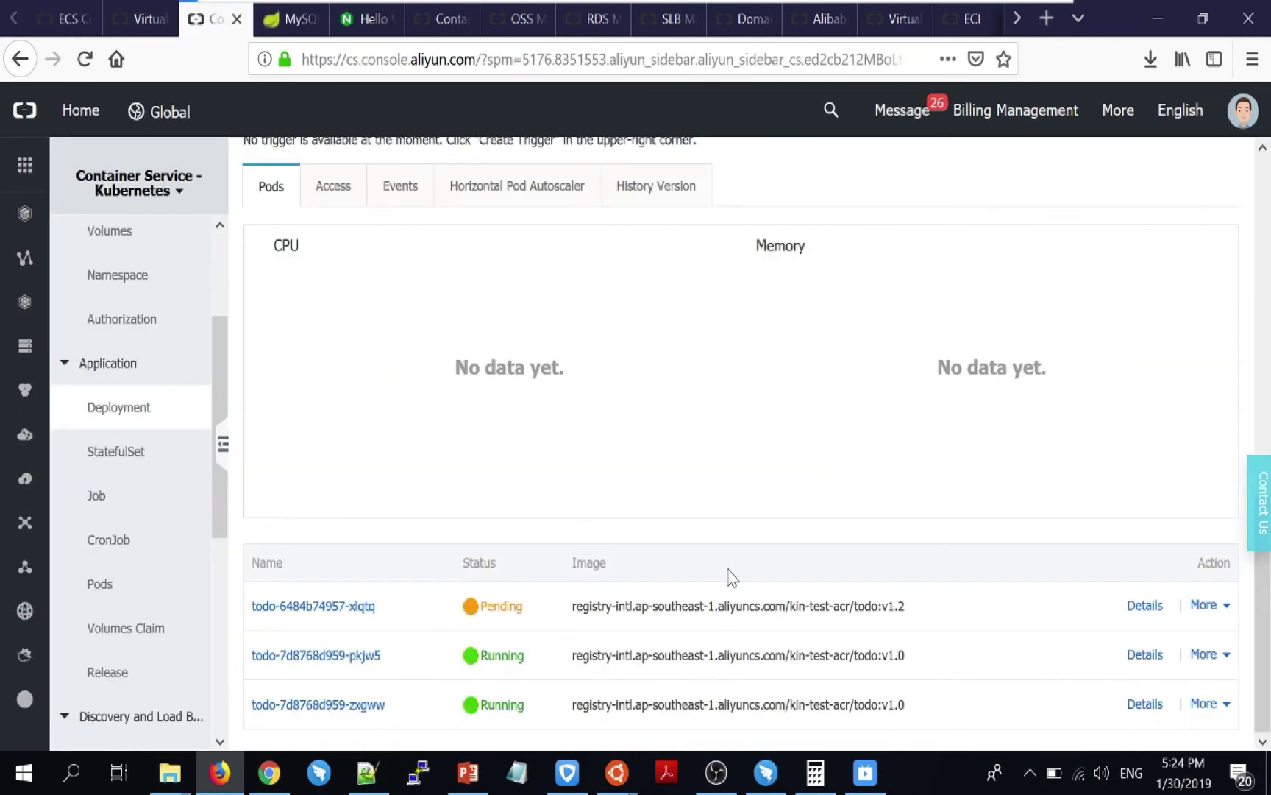
{"action": "scroll", "coordinate": [748, 542], "scroll_direction": "up", "scroll_amount": 5}
{"action": "scroll", "coordinate": [749, 542], "scroll_direction": "up", "scroll_amount": 5}
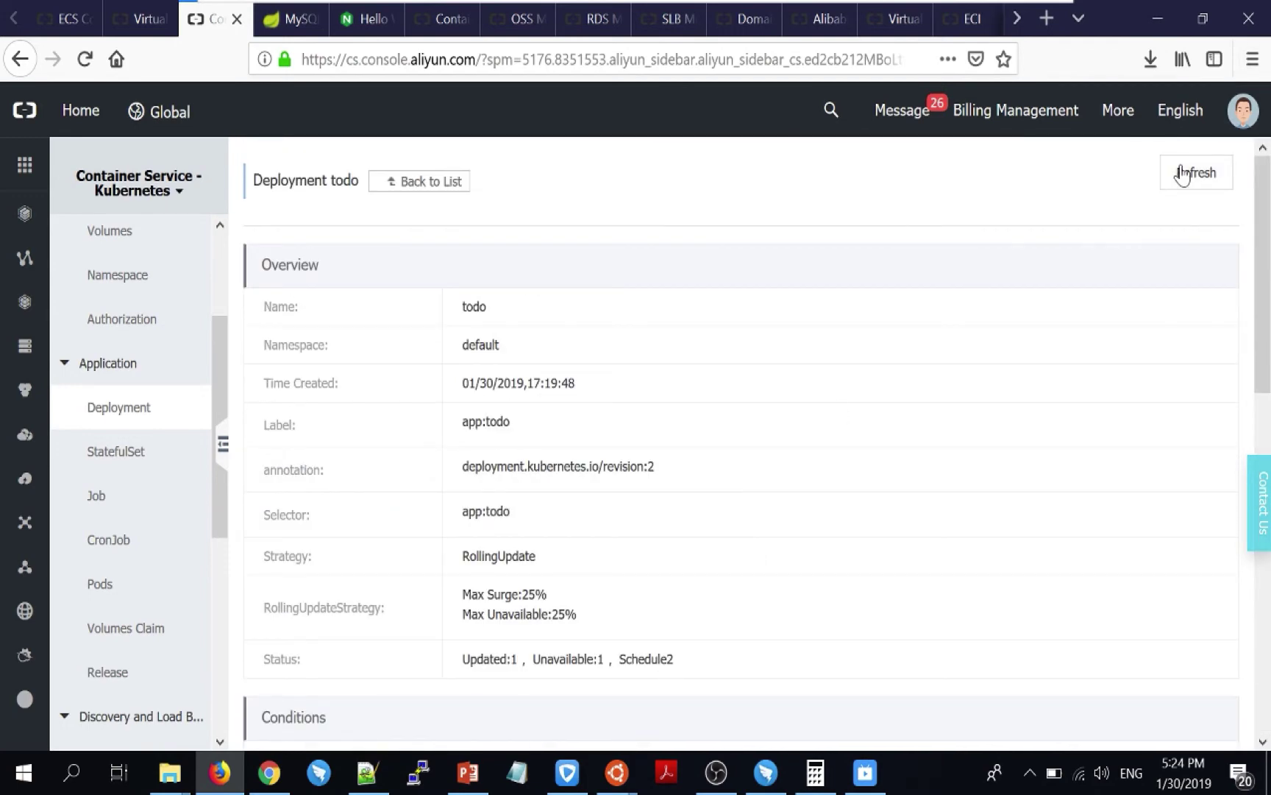
{"action": "scroll", "coordinate": [671, 321], "scroll_direction": "down", "scroll_amount": 10}
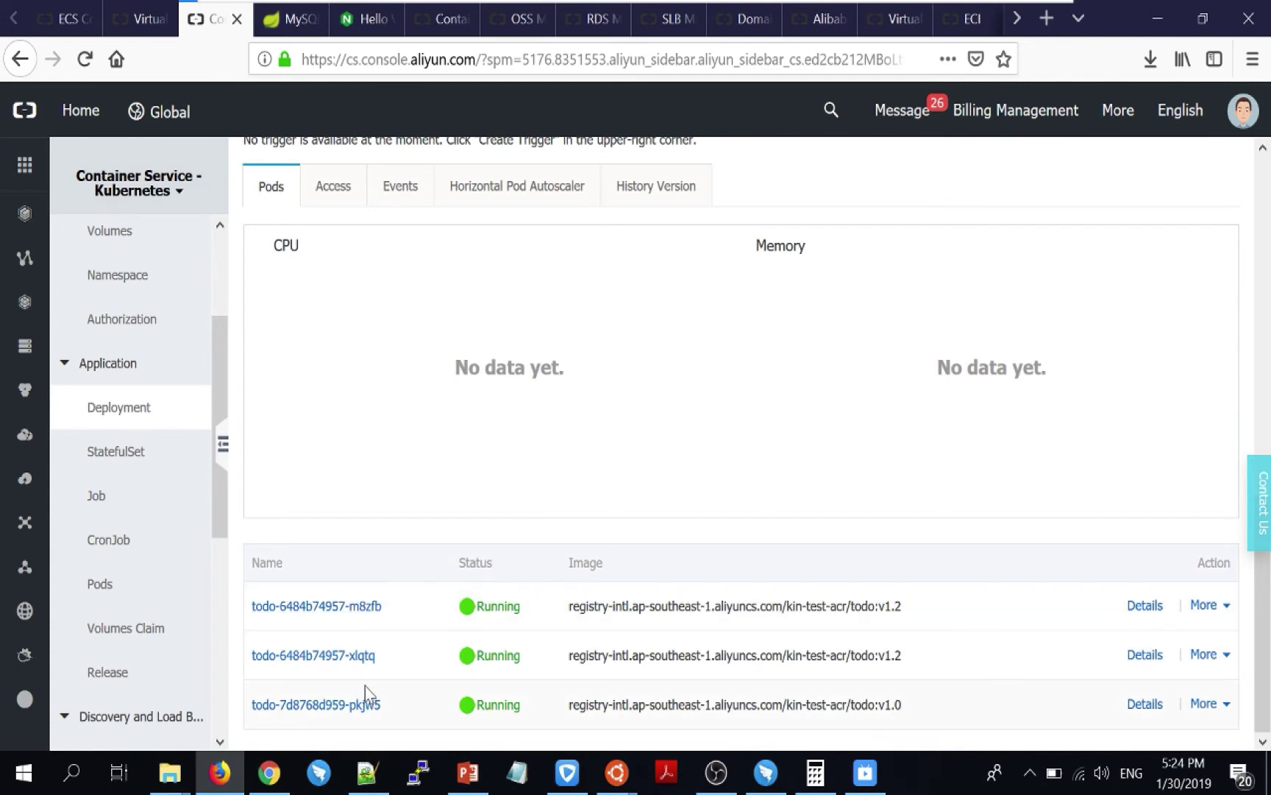
{"action": "mouse_move", "coordinate": [489, 705]}
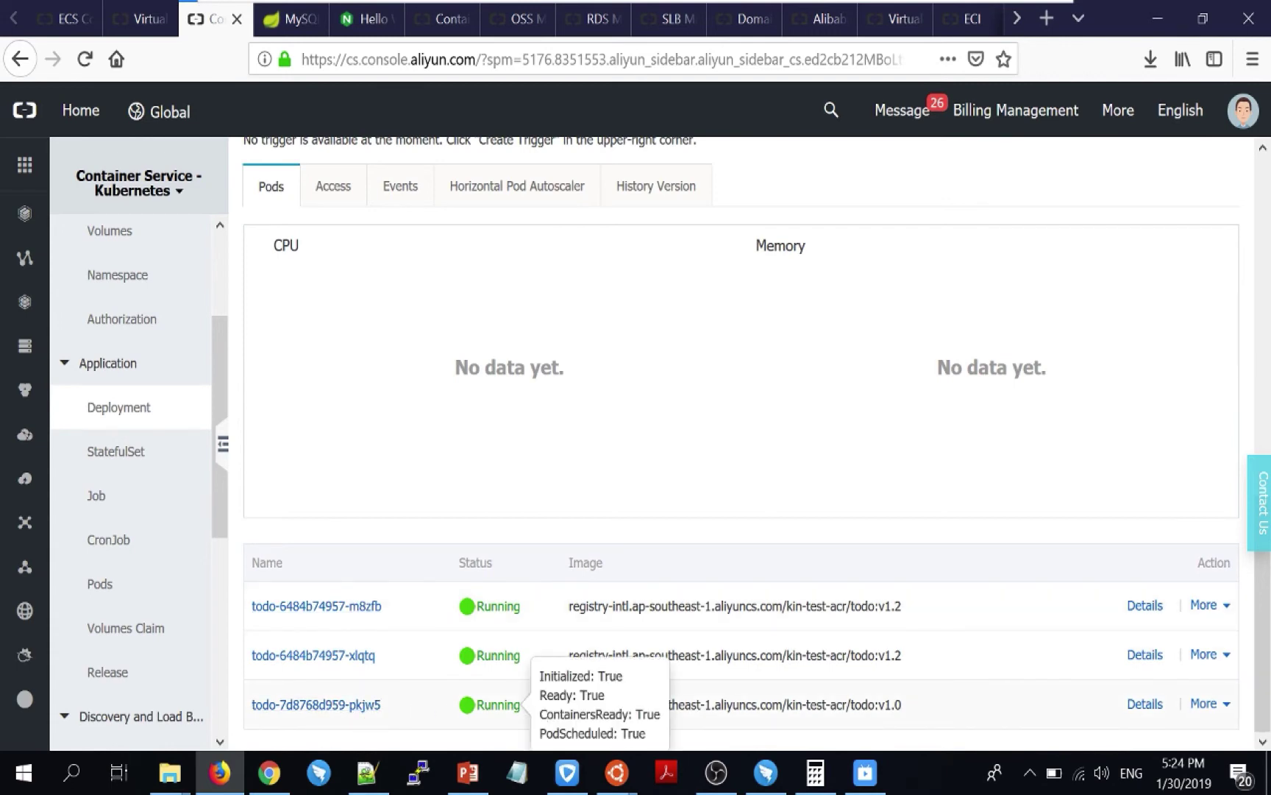
{"action": "left_click_drag", "start_coordinate": [738, 705], "coordinate": [588, 710]}
{"action": "left_click", "coordinate": [925, 712]}
{"action": "left_click", "coordinate": [588, 710]}
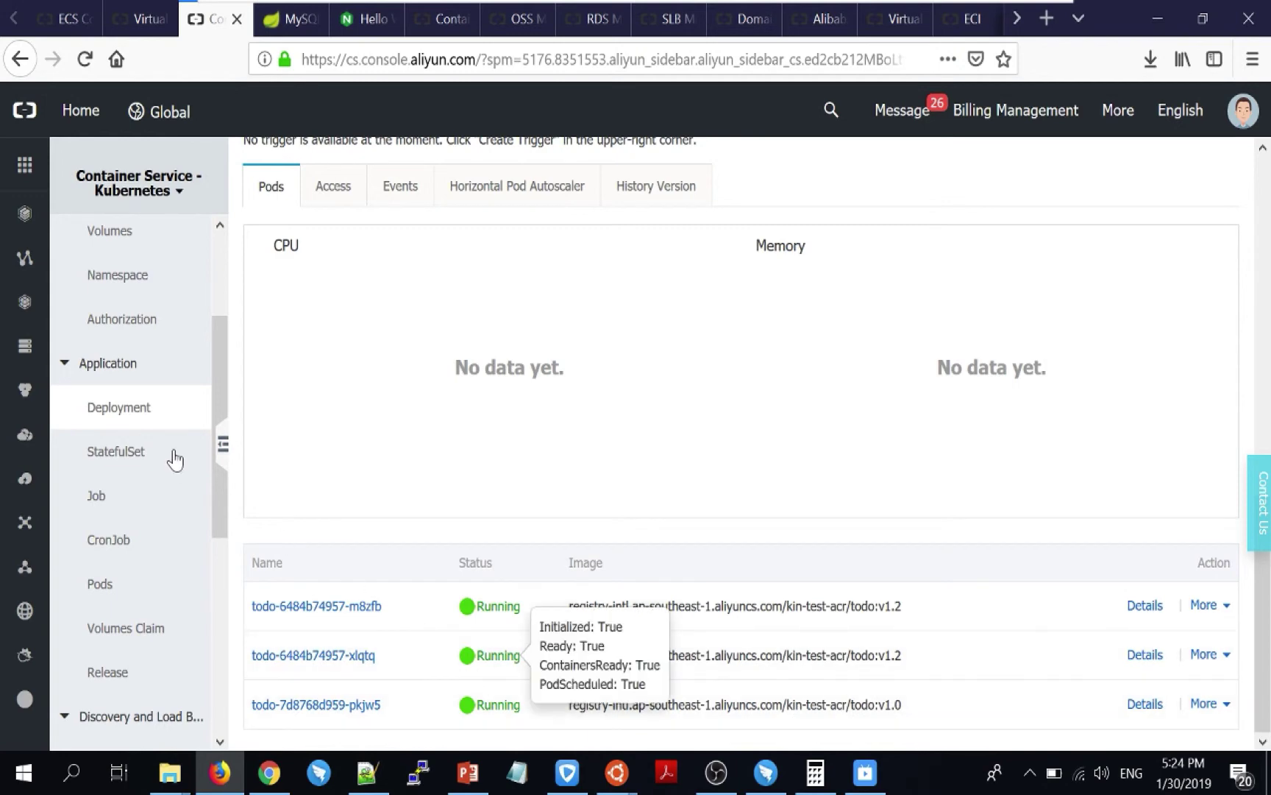
- Check the Terraform apply output in the ~/demo terminal once more and return to the Kubernetes console
{"action": "key", "text": "alt+Tab"}
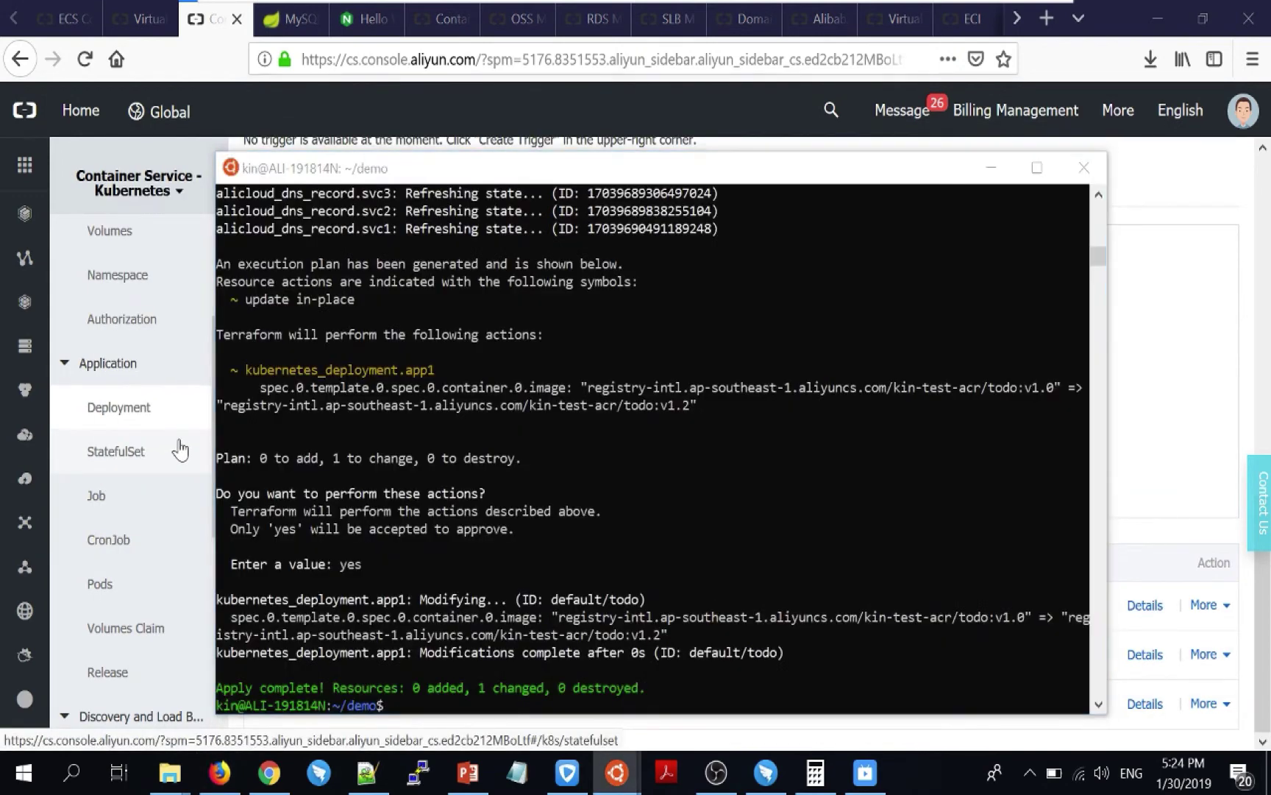
{"action": "key", "text": "alt+Tab"}
{"action": "scroll", "coordinate": [153, 434], "scroll_direction": "down", "scroll_amount": 5}
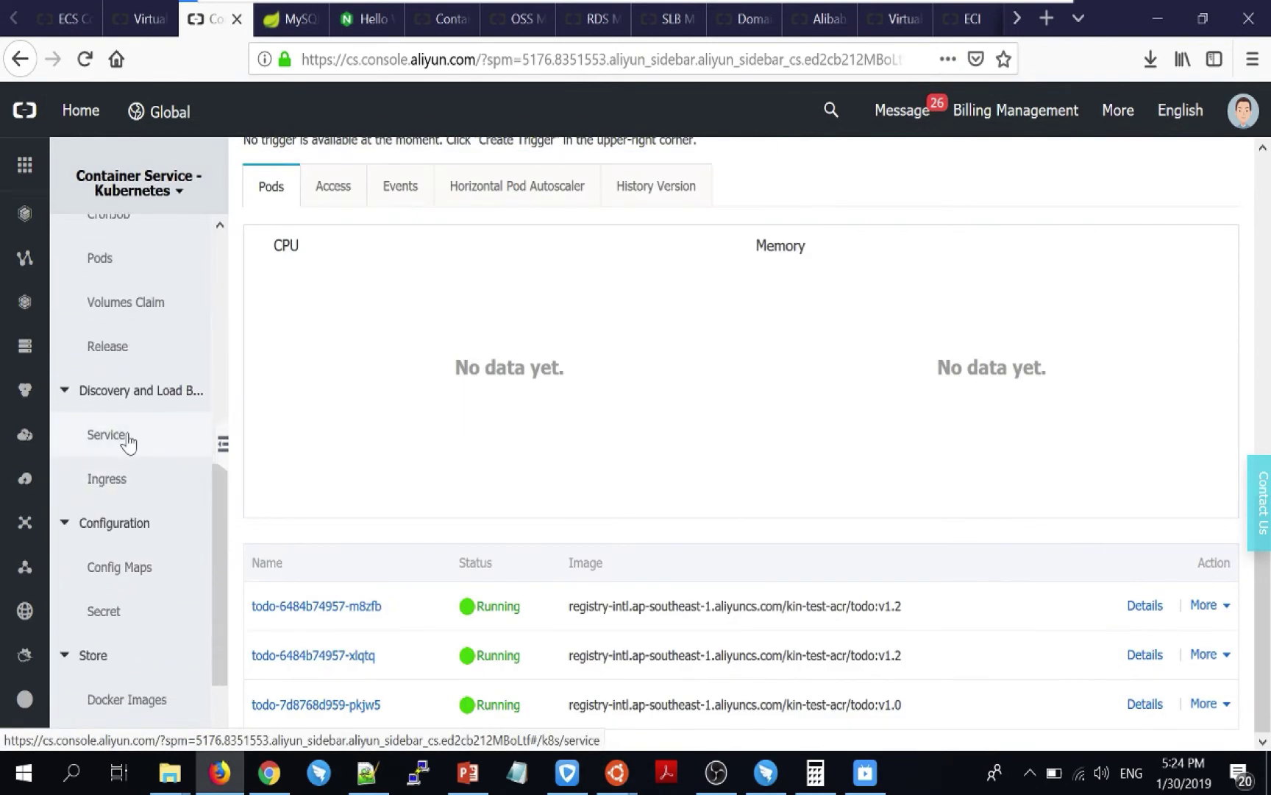
- Open the cluster's Service list and start a new service
{"action": "left_click", "coordinate": [128, 445]}
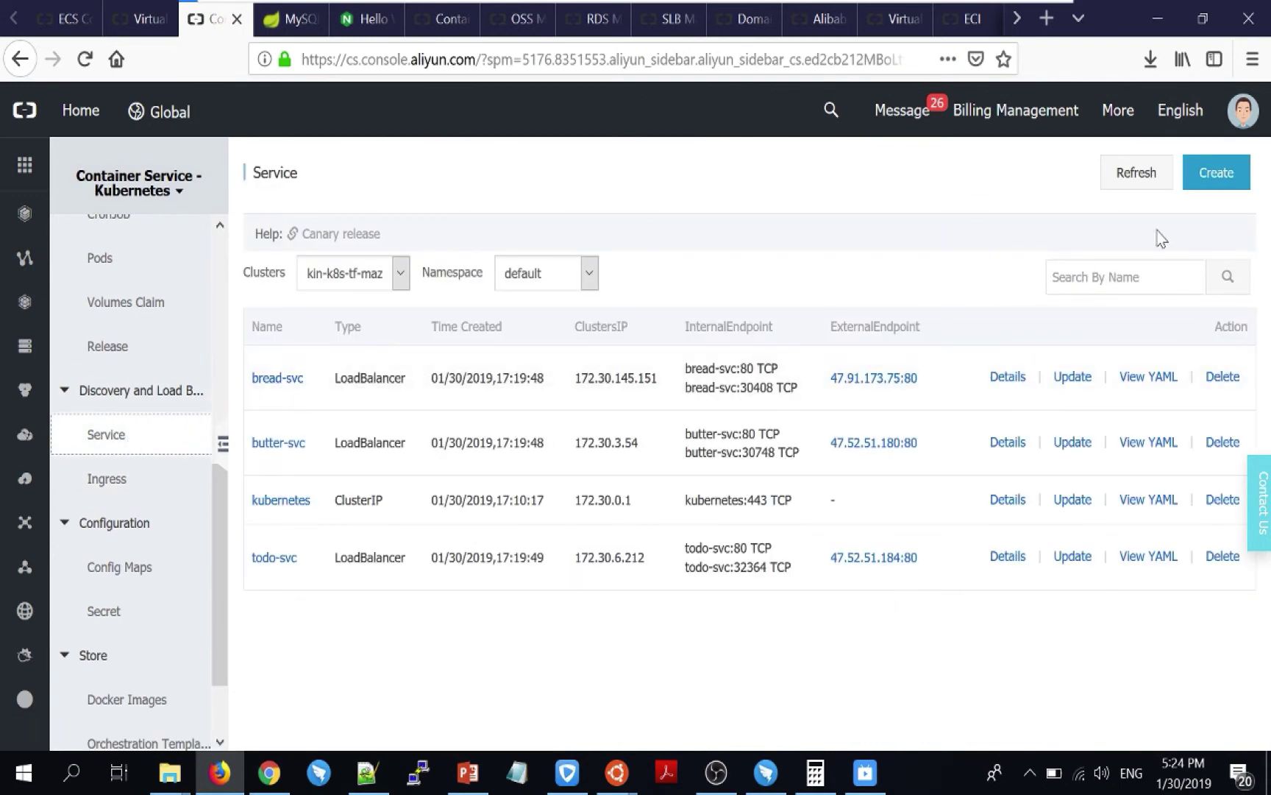
{"action": "left_click", "coordinate": [1210, 187]}
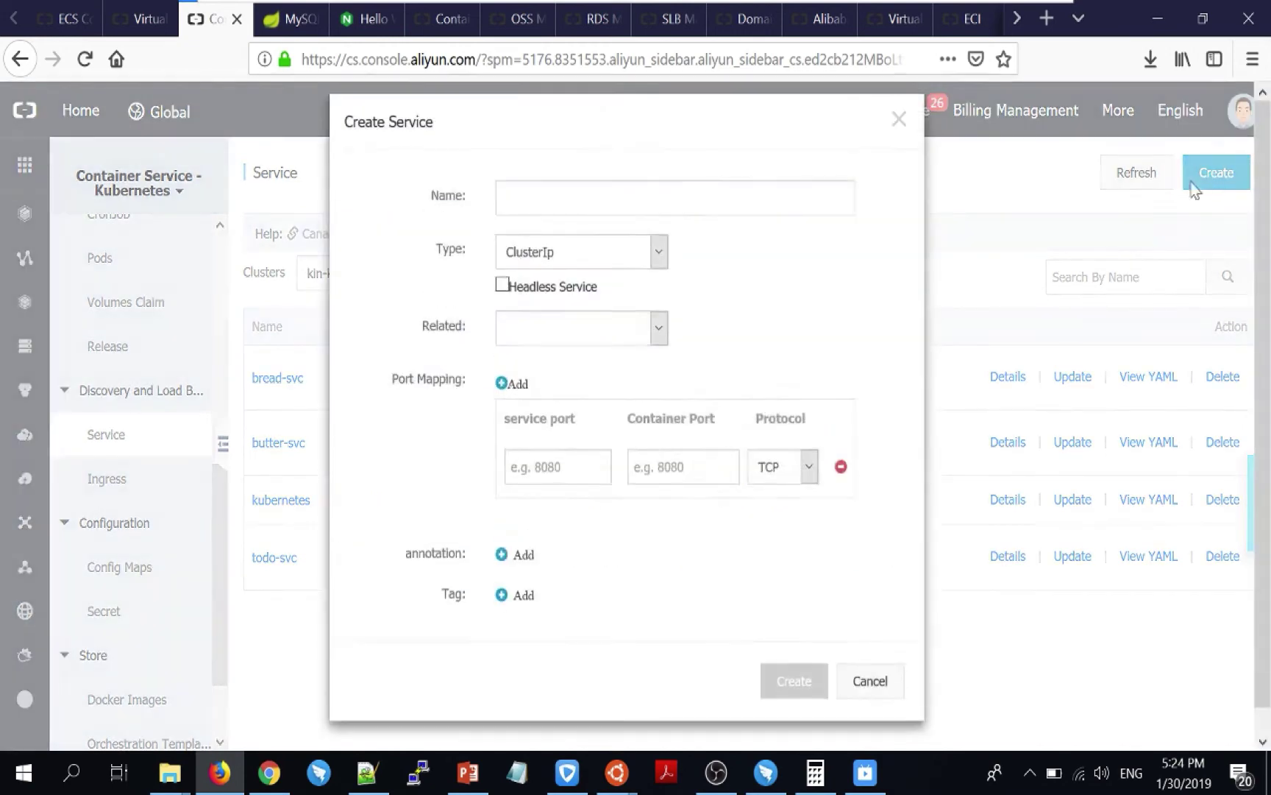
{"action": "type", "text": "ww"}
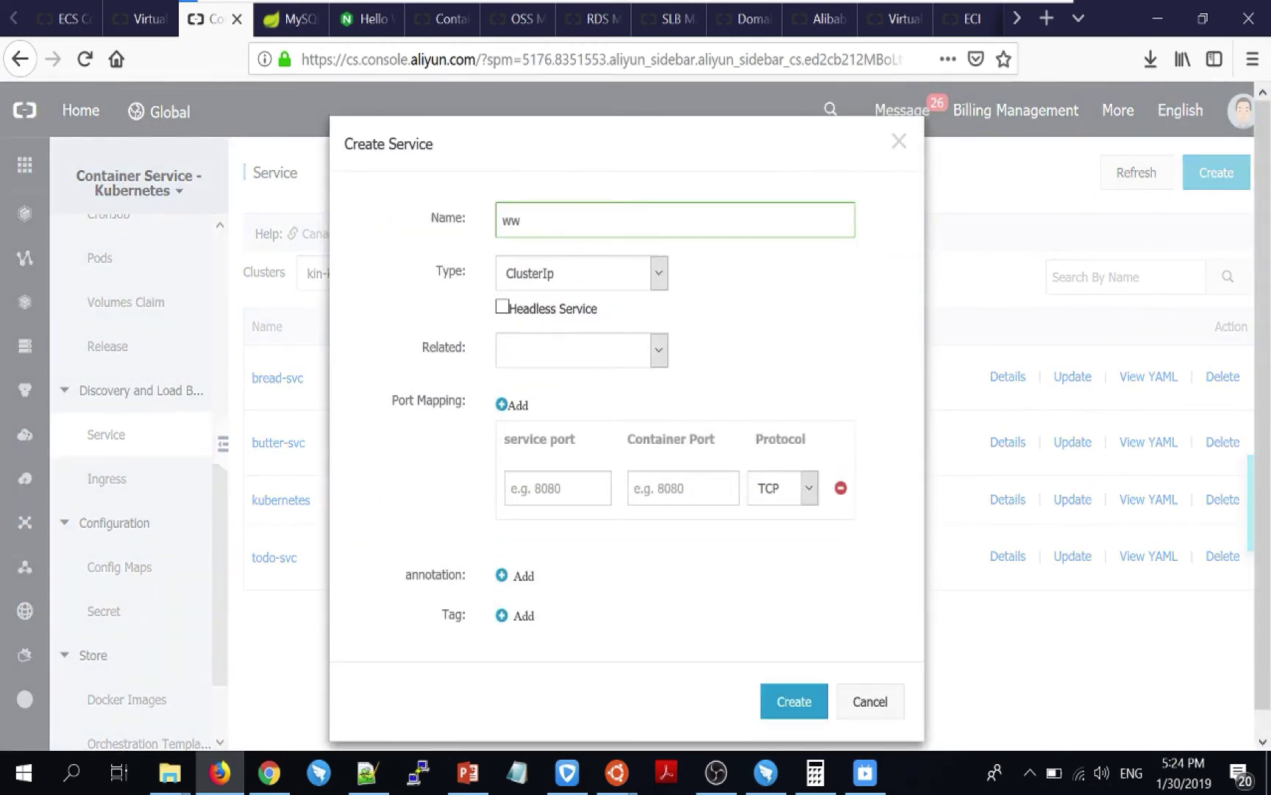
{"action": "type", "text": "w.seyantszkin"}
{"action": "key", "text": "BackSpace"}
{"action": "key", "text": "BackSpace"}
{"action": "key", "text": "BackSpace"}
{"action": "key", "text": "BackSpace"}
{"action": "key", "text": "BackSpace"}
{"action": "key", "text": "BackSpace"}
{"action": "key", "text": "BackSpace"}
{"action": "key", "text": "BackSpace"}
{"action": "key", "text": "BackSpace"}
{"action": "key", "text": "BackSpace"}
{"action": "key", "text": "BackSpace"}
{"action": "key", "text": "BackSpace"}
{"action": "key", "text": "BackSpace"}
{"action": "key", "text": "BackSpace"}
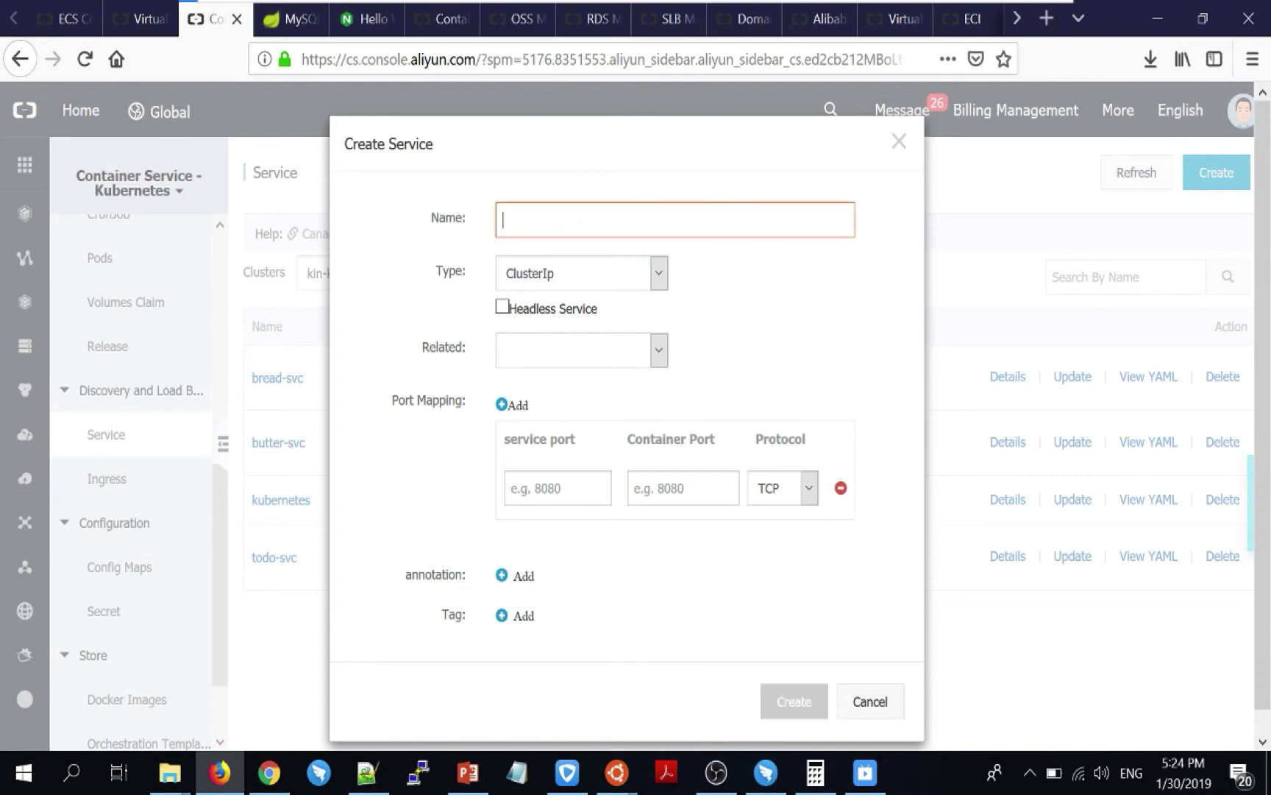
- Try to create a ClusterIP service named bread-msvc that maps service port 80 to container port 80
{"action": "type", "text": "bread-m"}
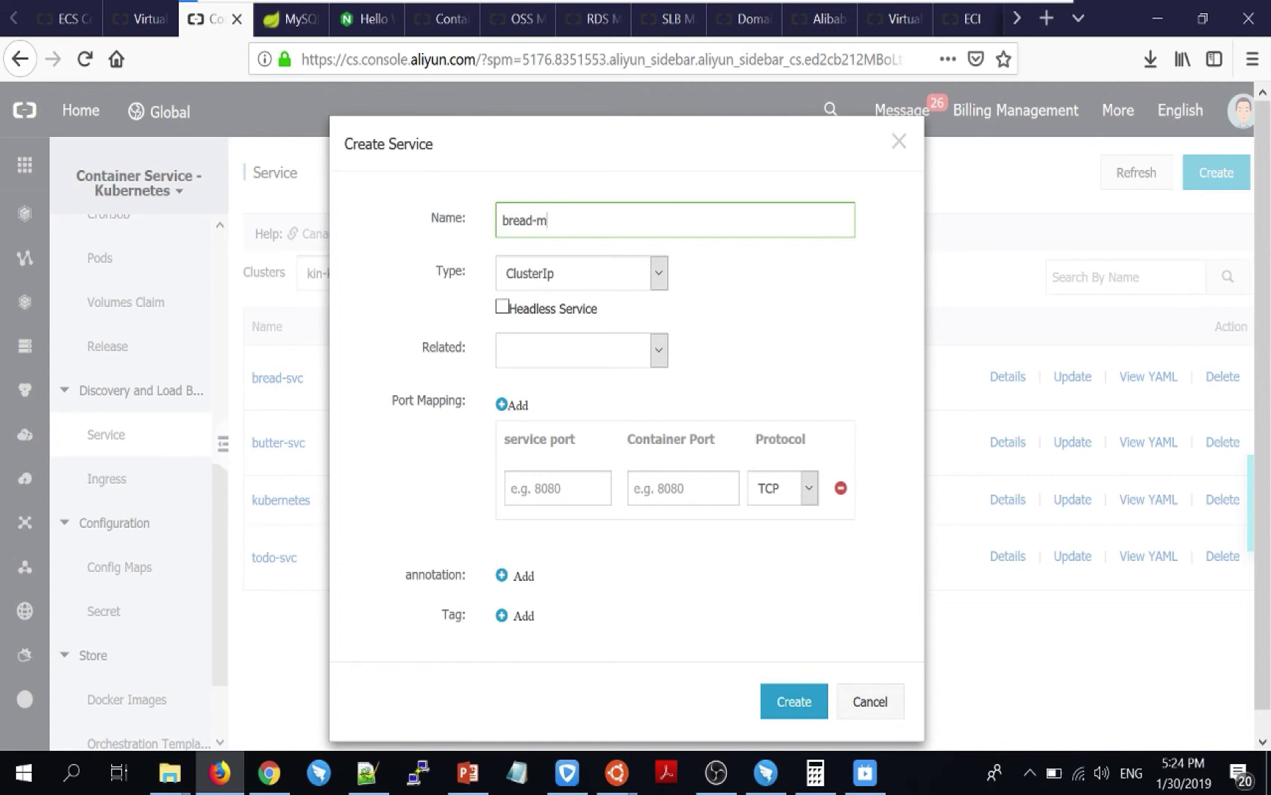
{"action": "type", "text": "svc"}
{"action": "left_click", "coordinate": [558, 488]}
{"action": "type", "text": "80"}
{"action": "key", "text": "Tab"}
{"action": "type", "text": "80"}
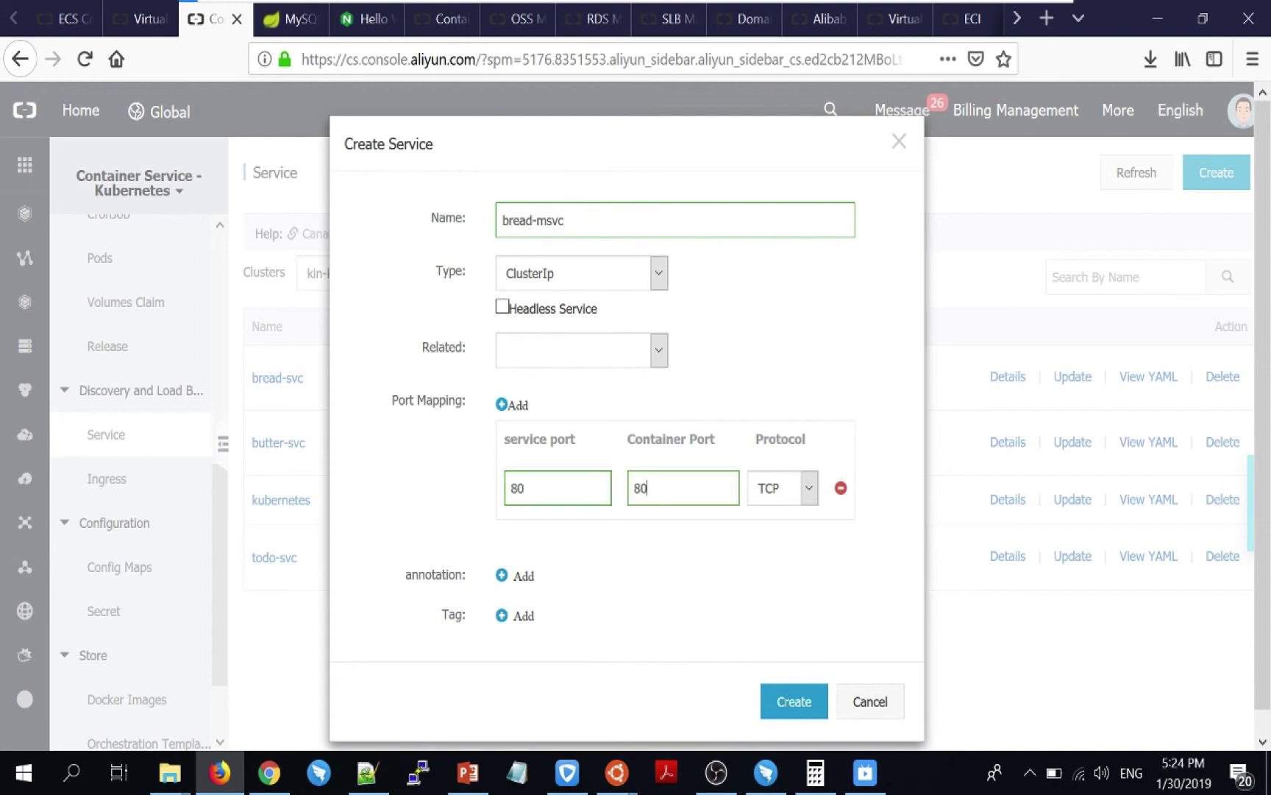
{"action": "left_click", "coordinate": [779, 695]}
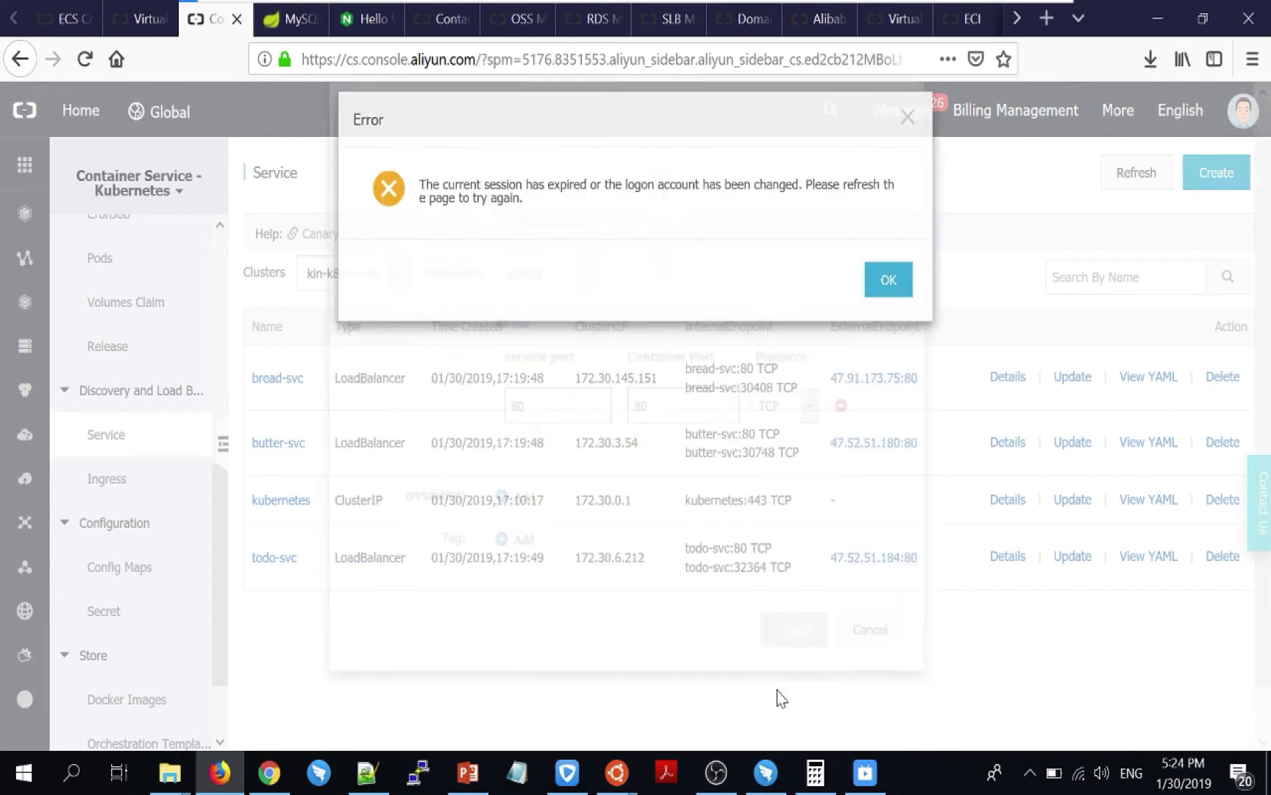
{"action": "left_click", "coordinate": [880, 313]}
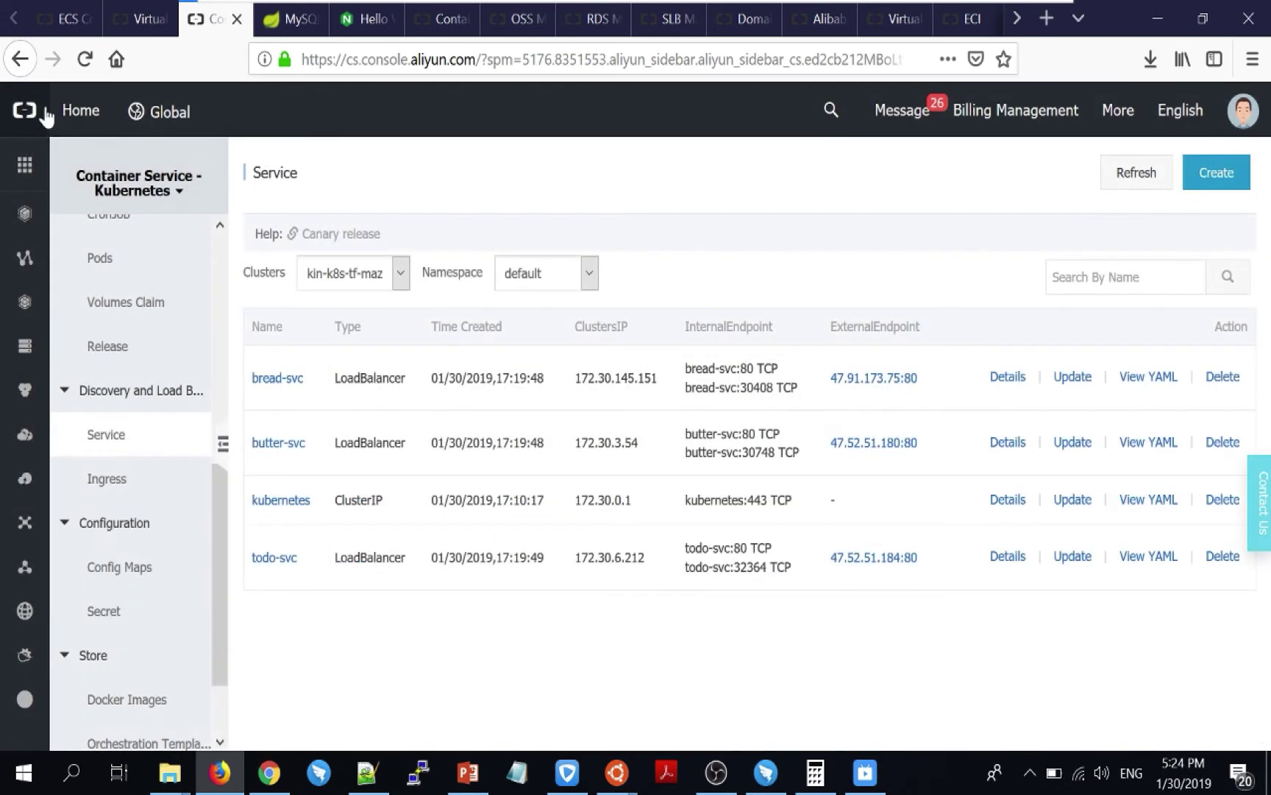
- Reload the console page and create a ClusterIP service named bread-msvc with service port 80 and container port 80 over TCP
{"action": "left_click", "coordinate": [85, 59]}
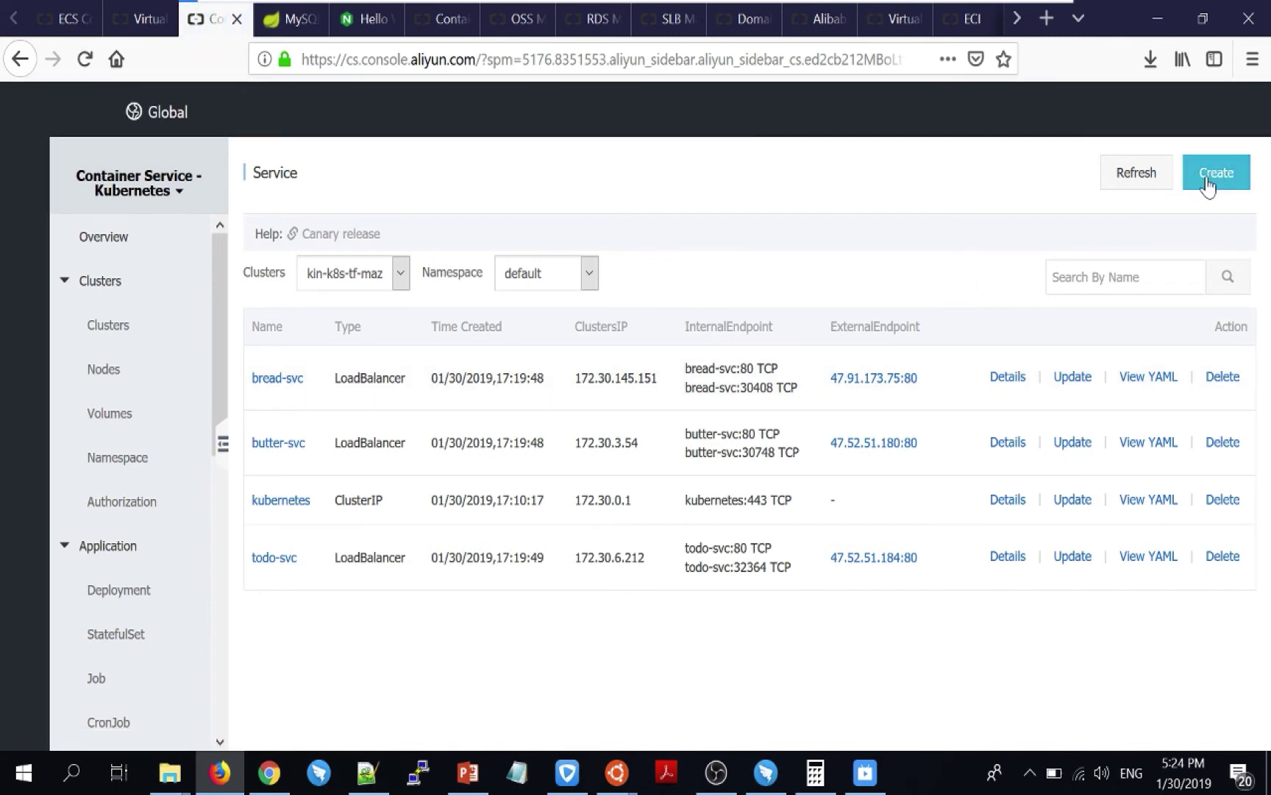
{"action": "left_click", "coordinate": [1216, 176]}
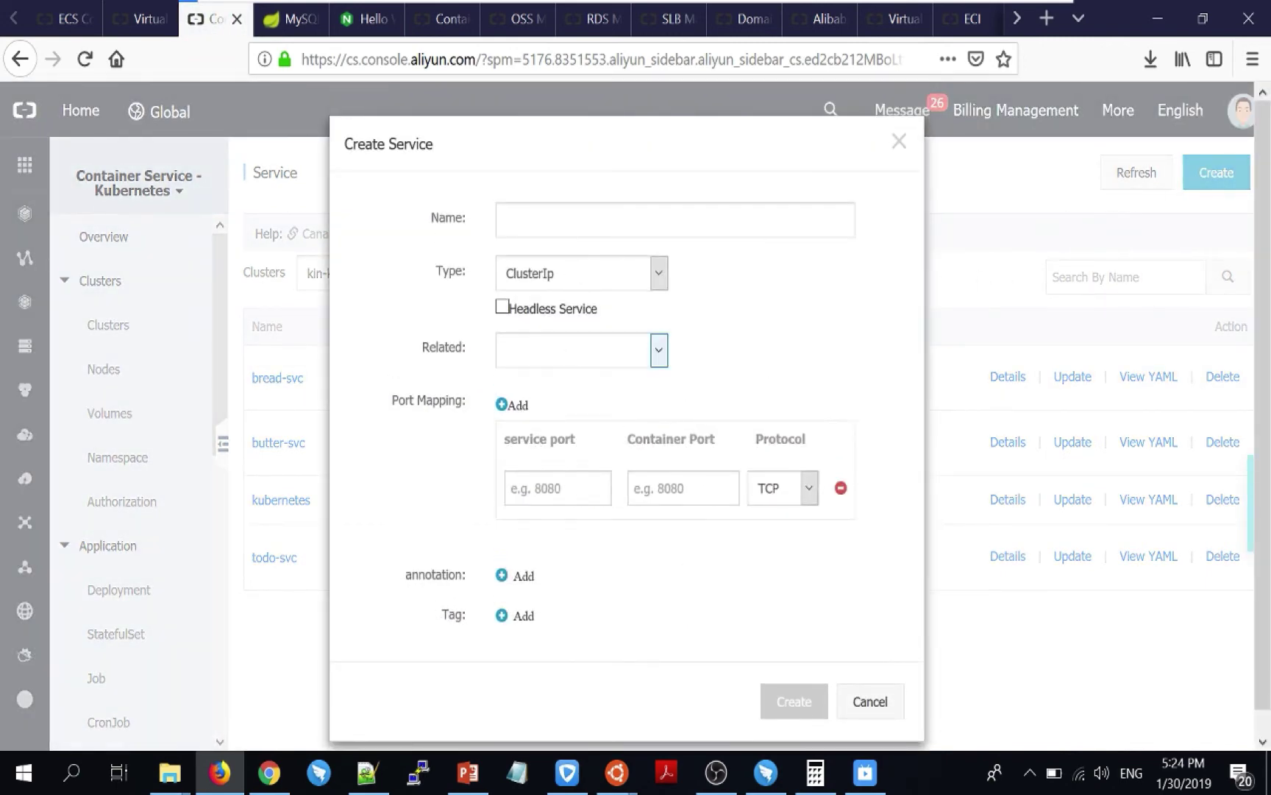
{"action": "left_click", "coordinate": [662, 219]}
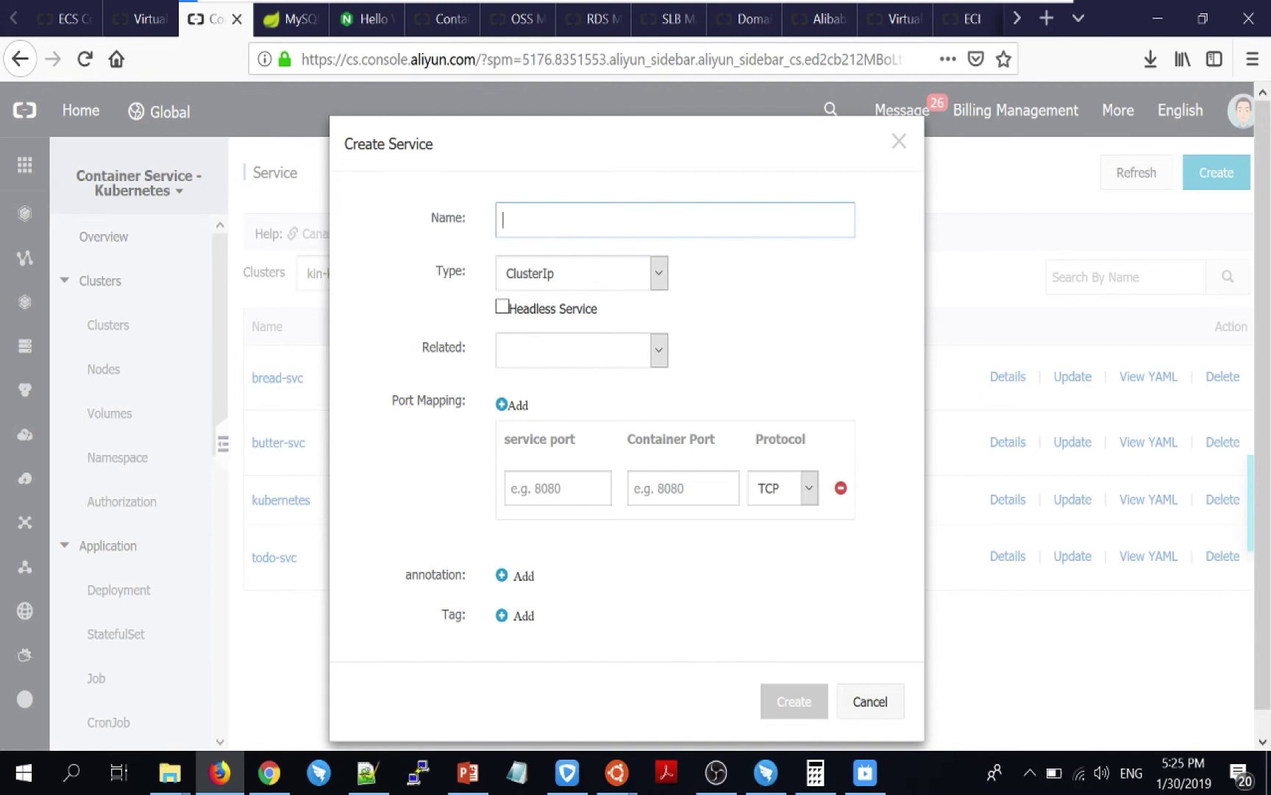
{"action": "type", "text": "bre"}
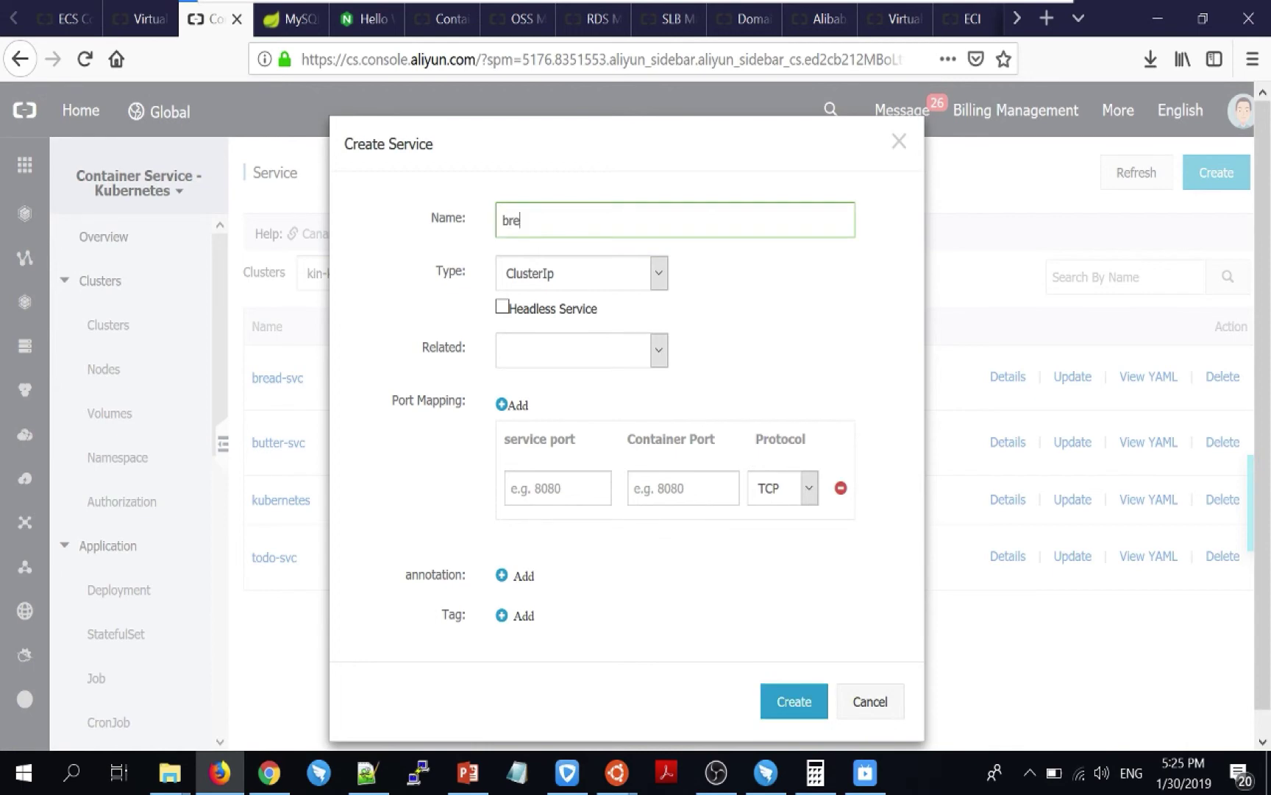
{"action": "type", "text": "ad-msvc"}
{"action": "left_click", "coordinate": [572, 272]}
{"action": "left_click", "coordinate": [570, 273]}
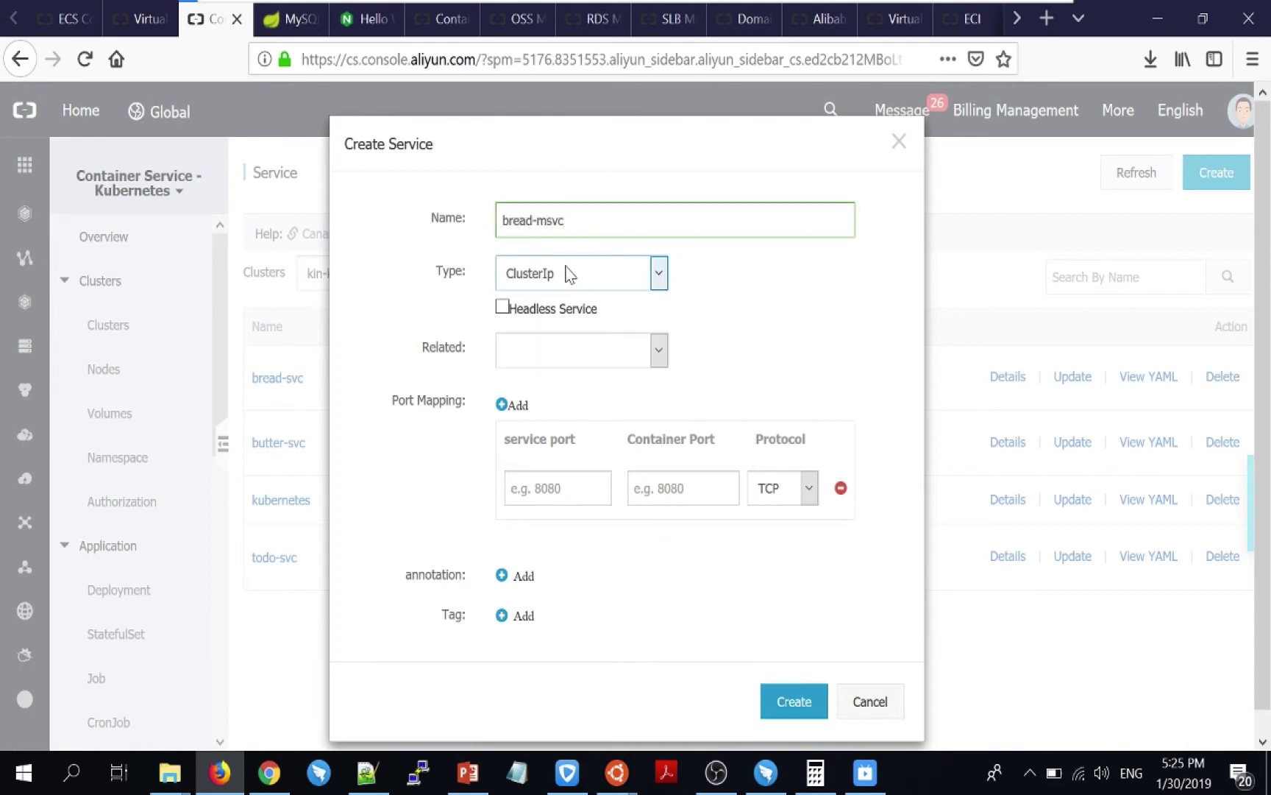
{"action": "left_click", "coordinate": [559, 488]}
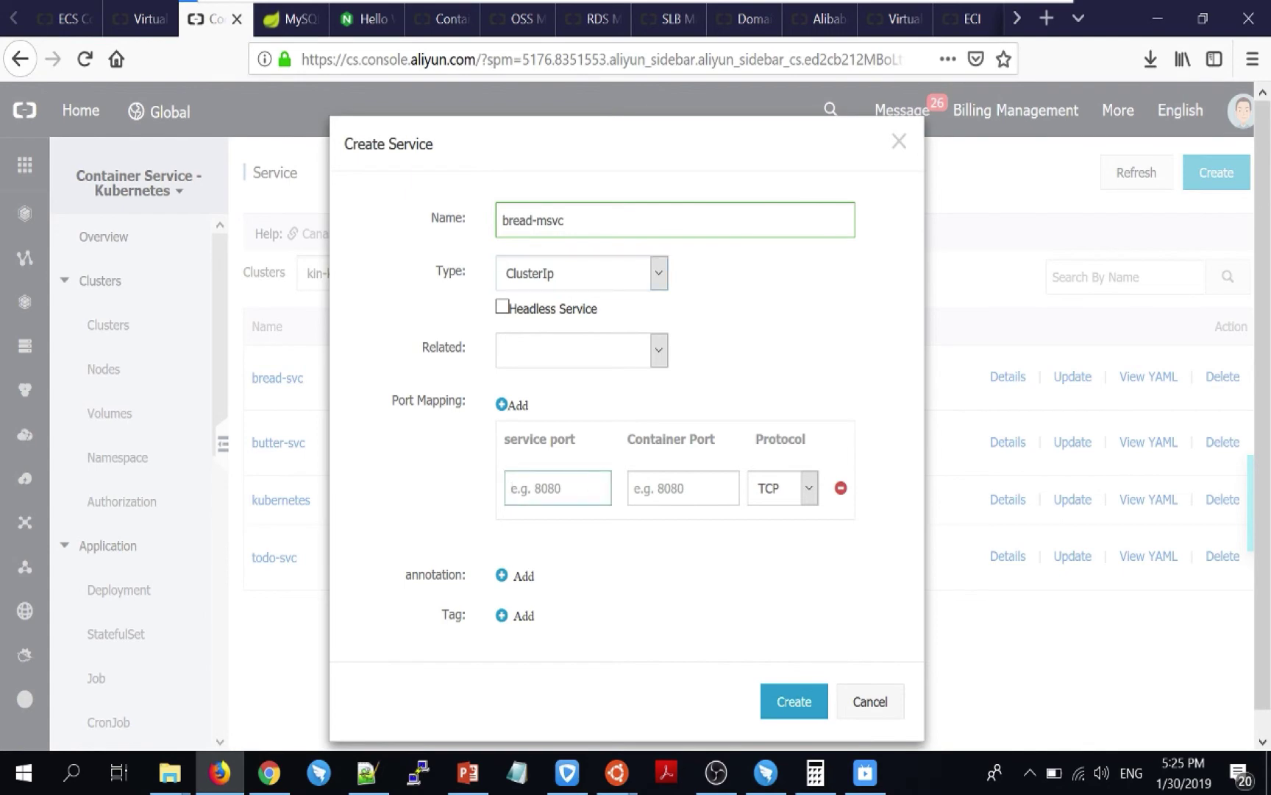
{"action": "type", "text": "80"}
{"action": "key", "text": "Tab"}
{"action": "type", "text": "80"}
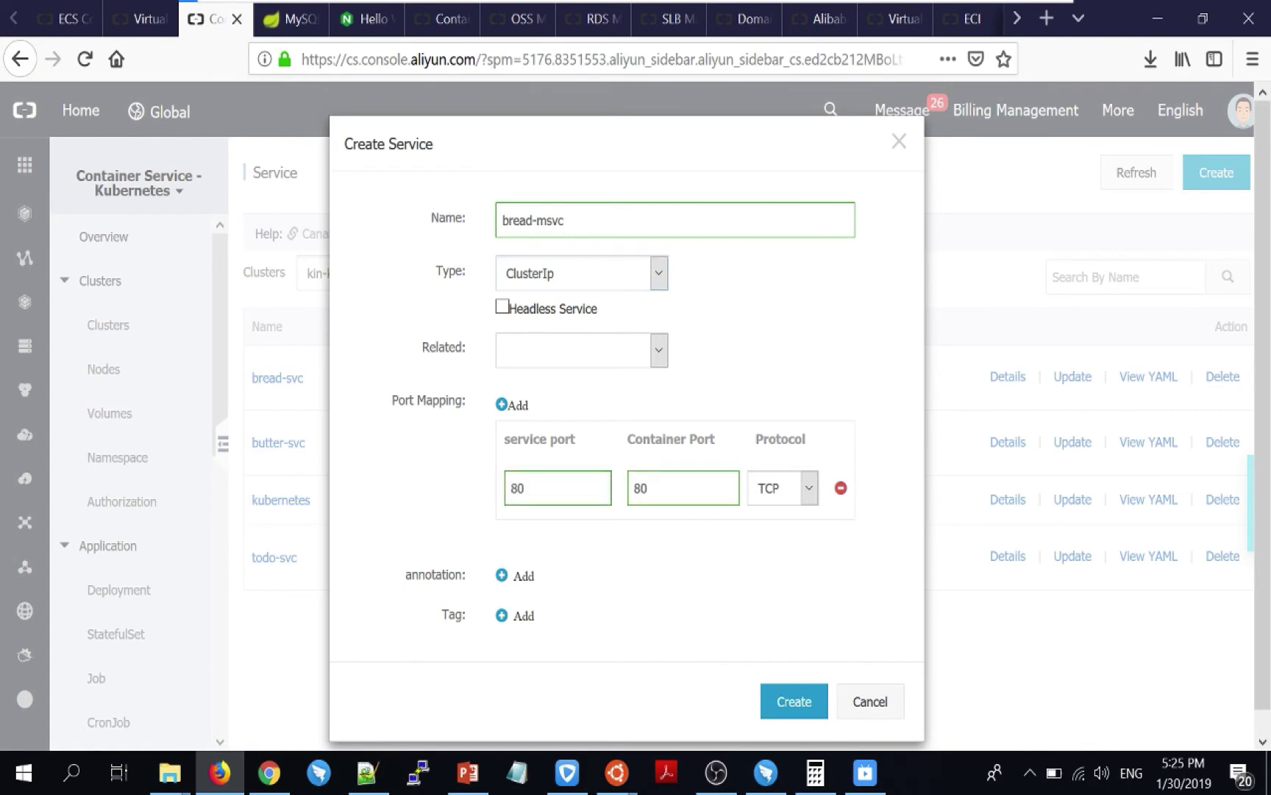
{"action": "left_click", "coordinate": [792, 703]}
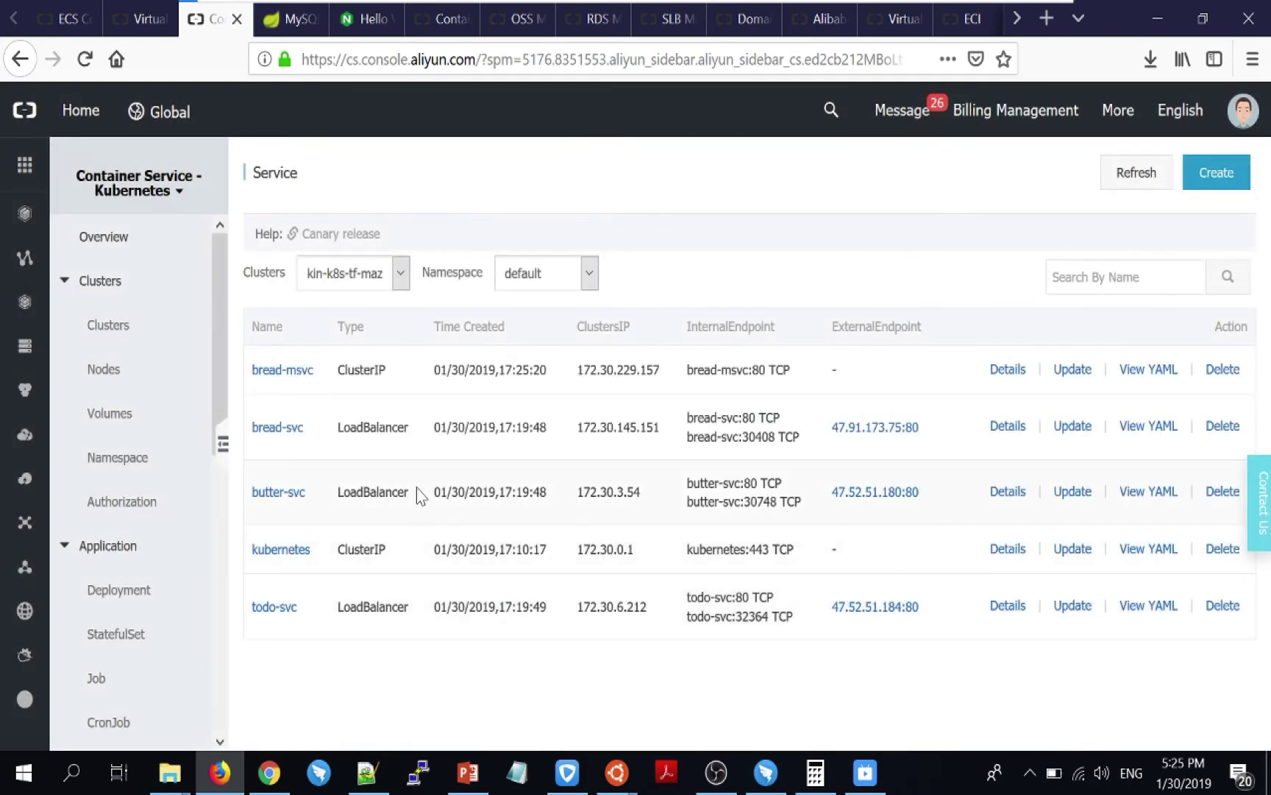
- Start a new ingress in the default namespace and name it test-ing
{"action": "scroll", "coordinate": [125, 603], "scroll_direction": "down", "scroll_amount": 6}
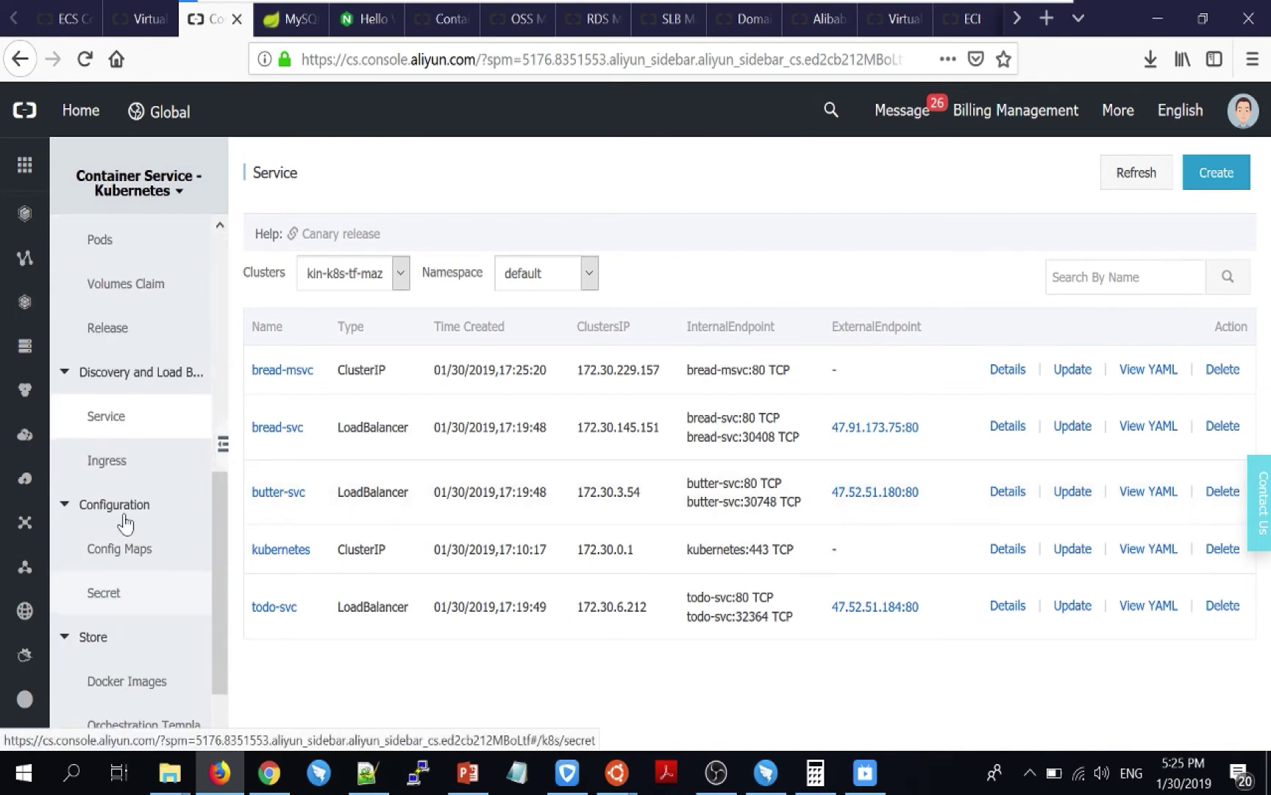
{"action": "left_click", "coordinate": [112, 471]}
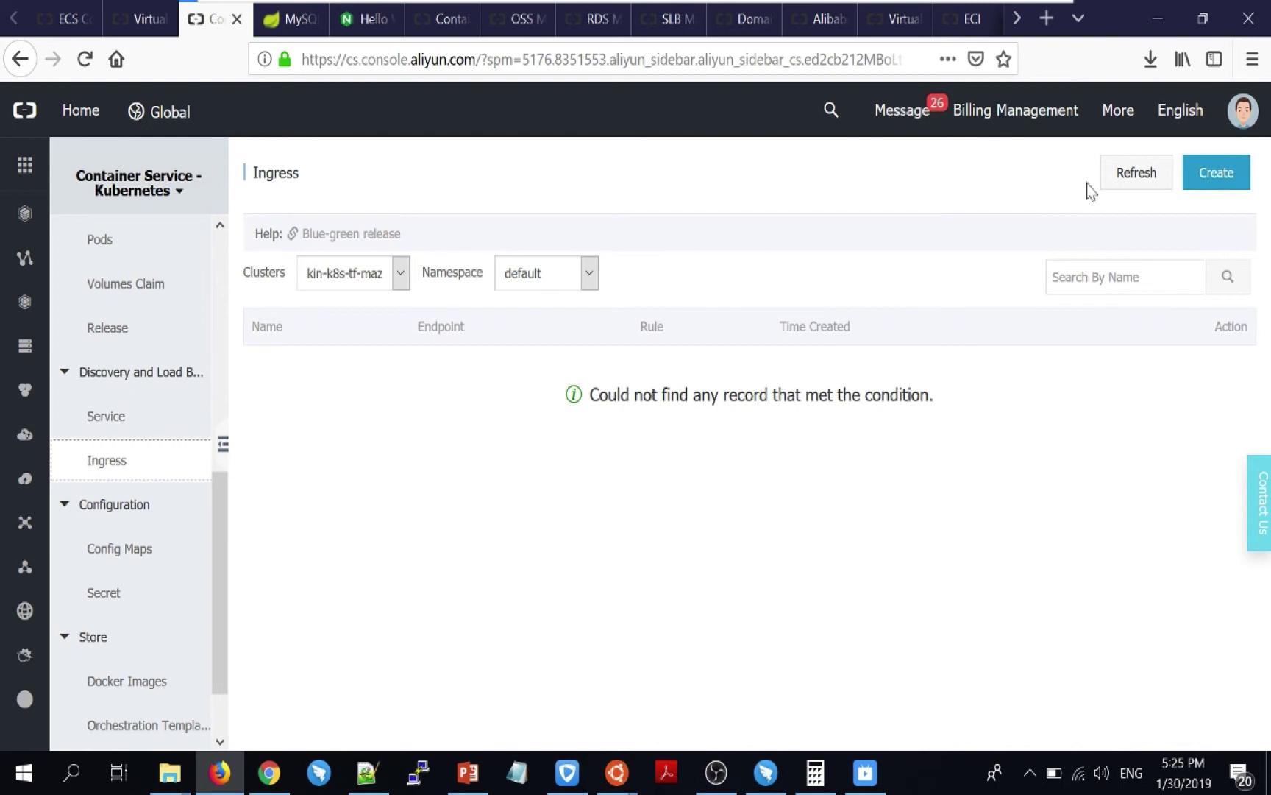
{"action": "left_click", "coordinate": [1215, 183]}
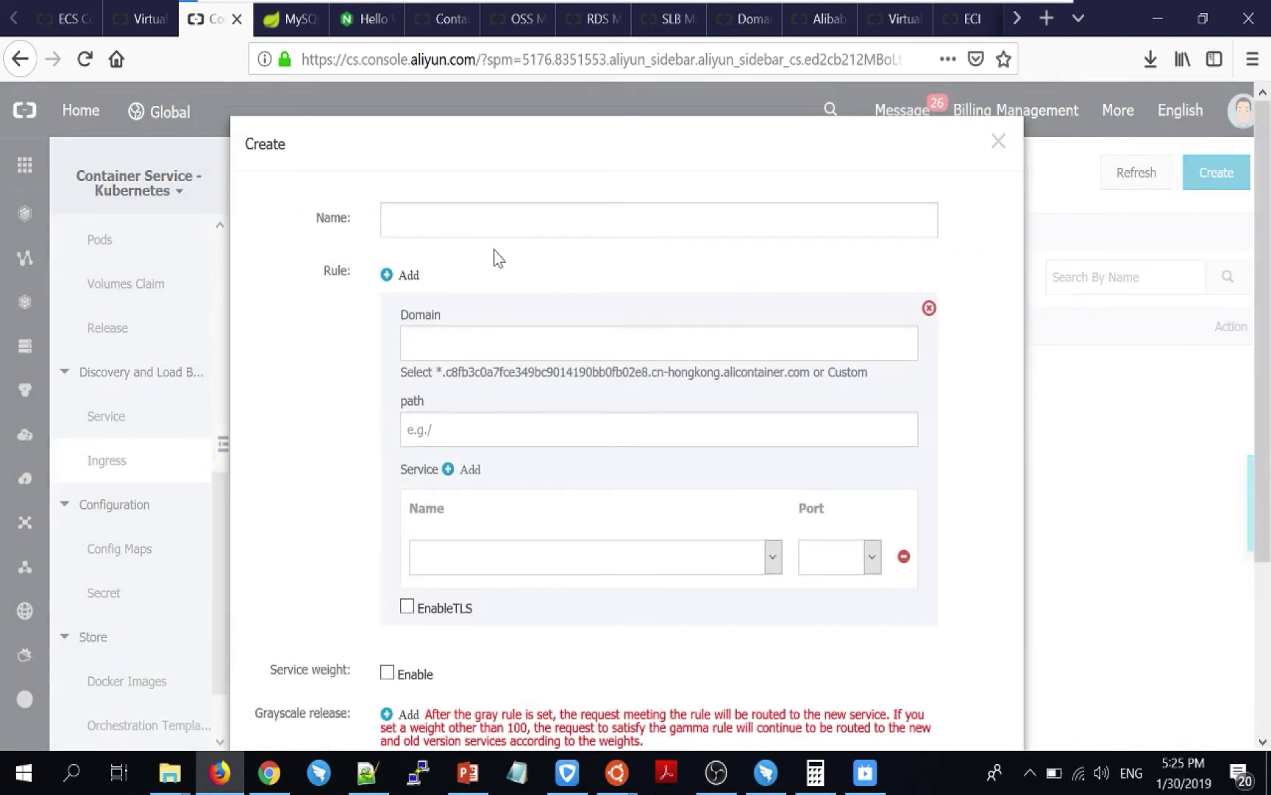
{"action": "type", "text": "te"}
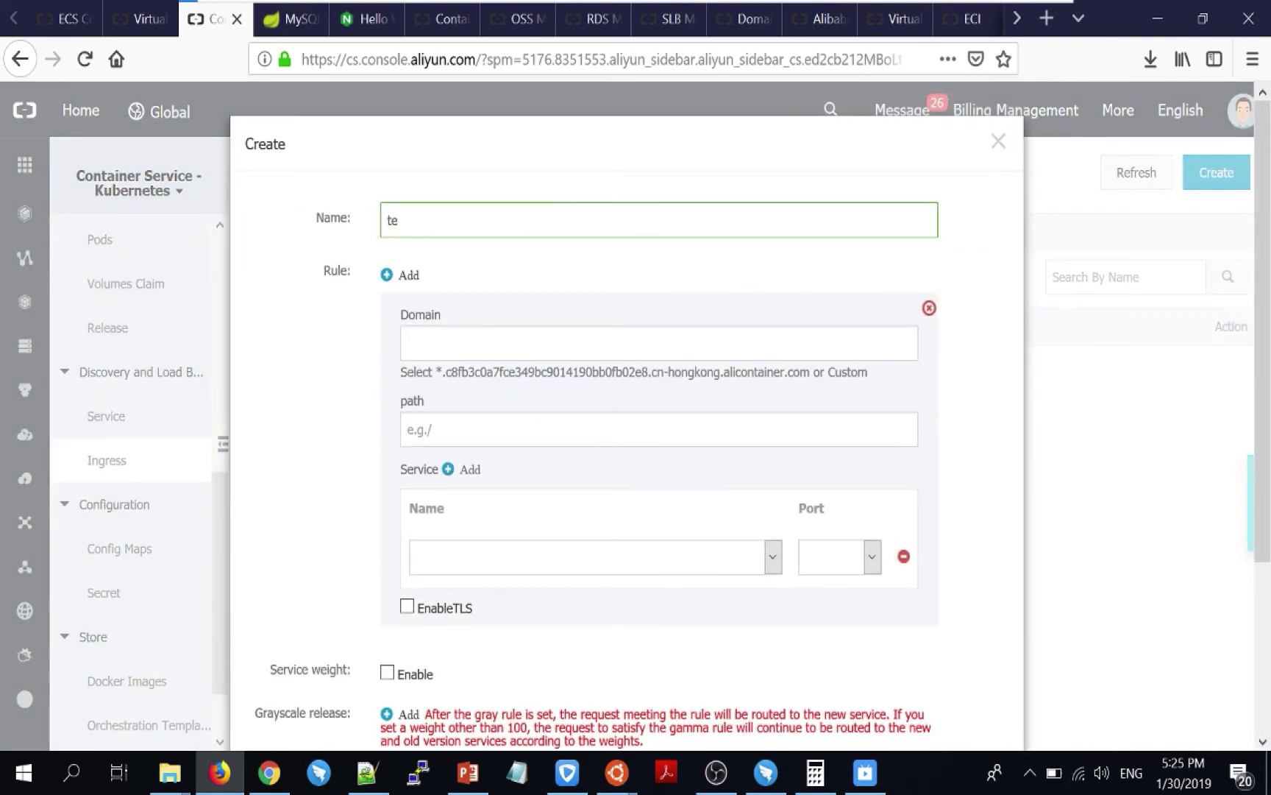
{"action": "type", "text": "st-ing"}
{"action": "left_click", "coordinate": [441, 343]}
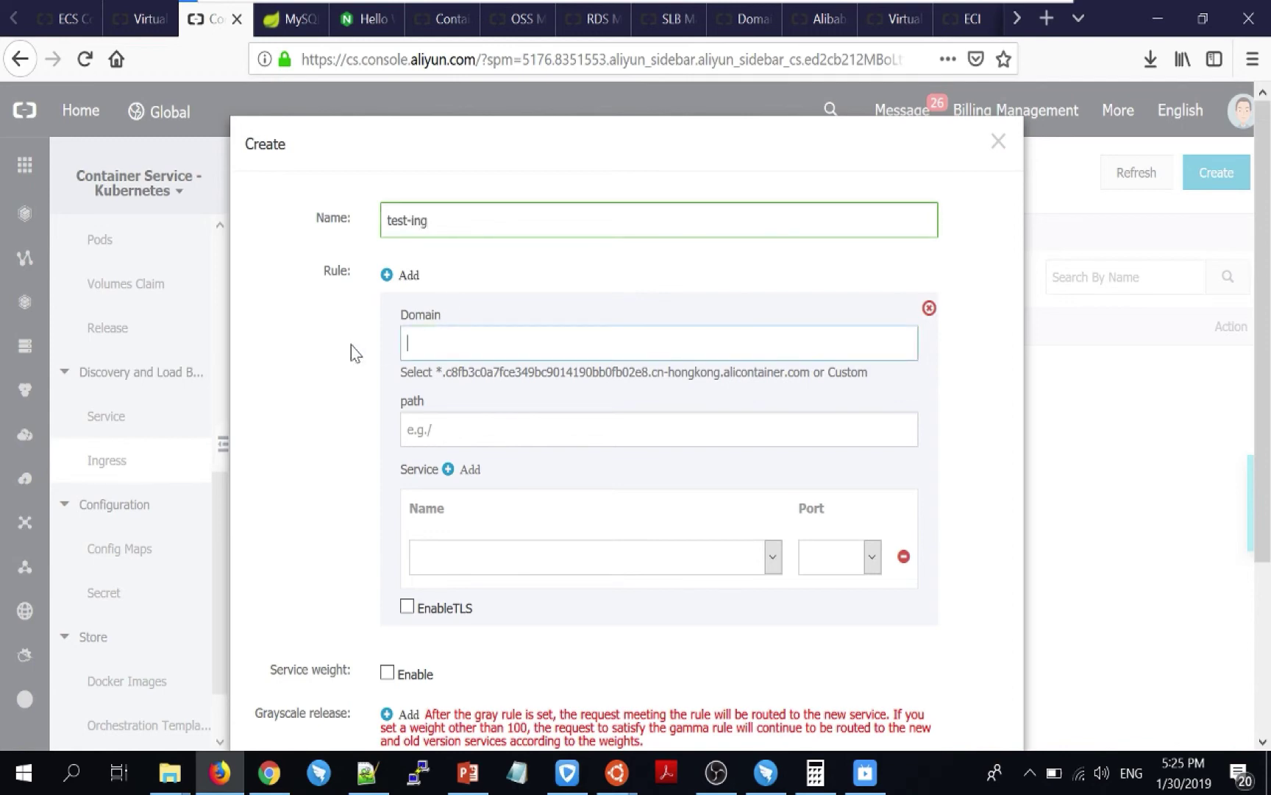
{"action": "type", "text": "www.seyantszk"}
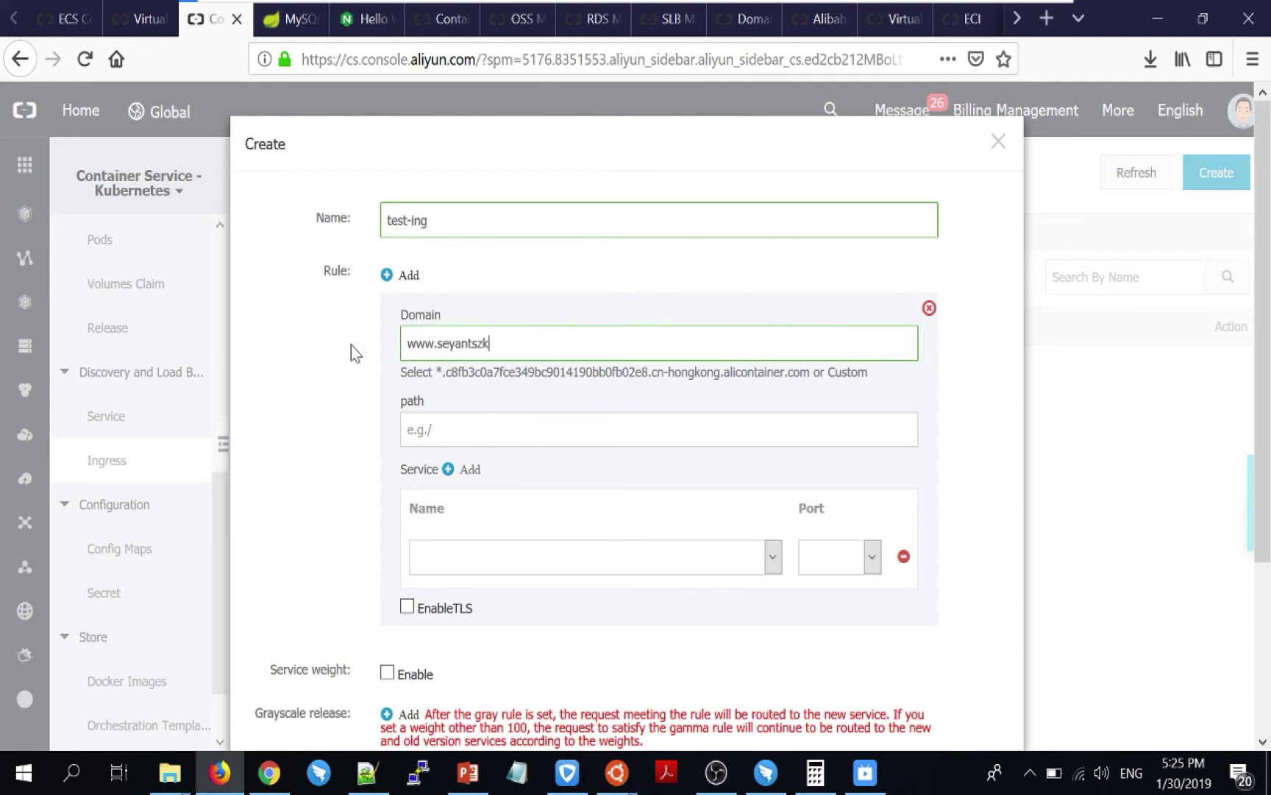
{"action": "type", "text": "in.xyz"}
{"action": "left_click", "coordinate": [419, 428]}
{"action": "type", "text": "/bread"}
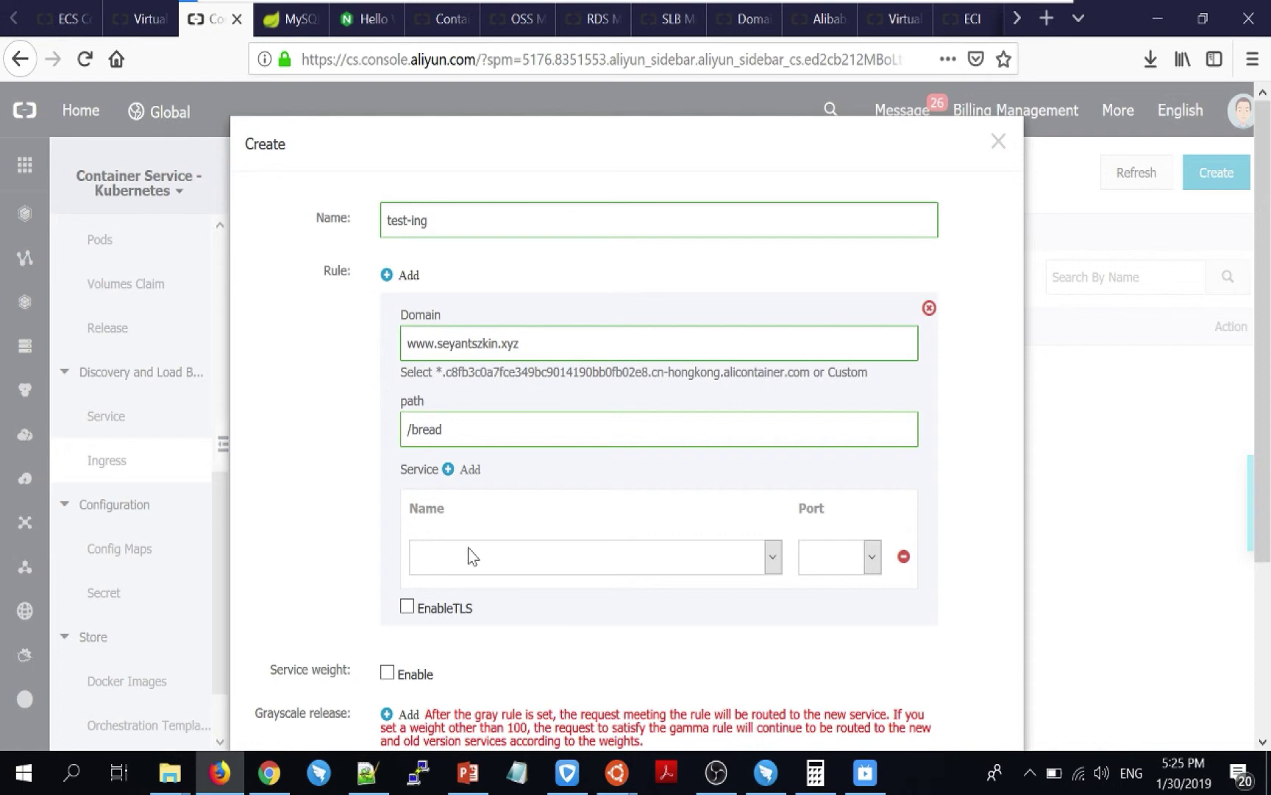
{"action": "left_click", "coordinate": [471, 557]}
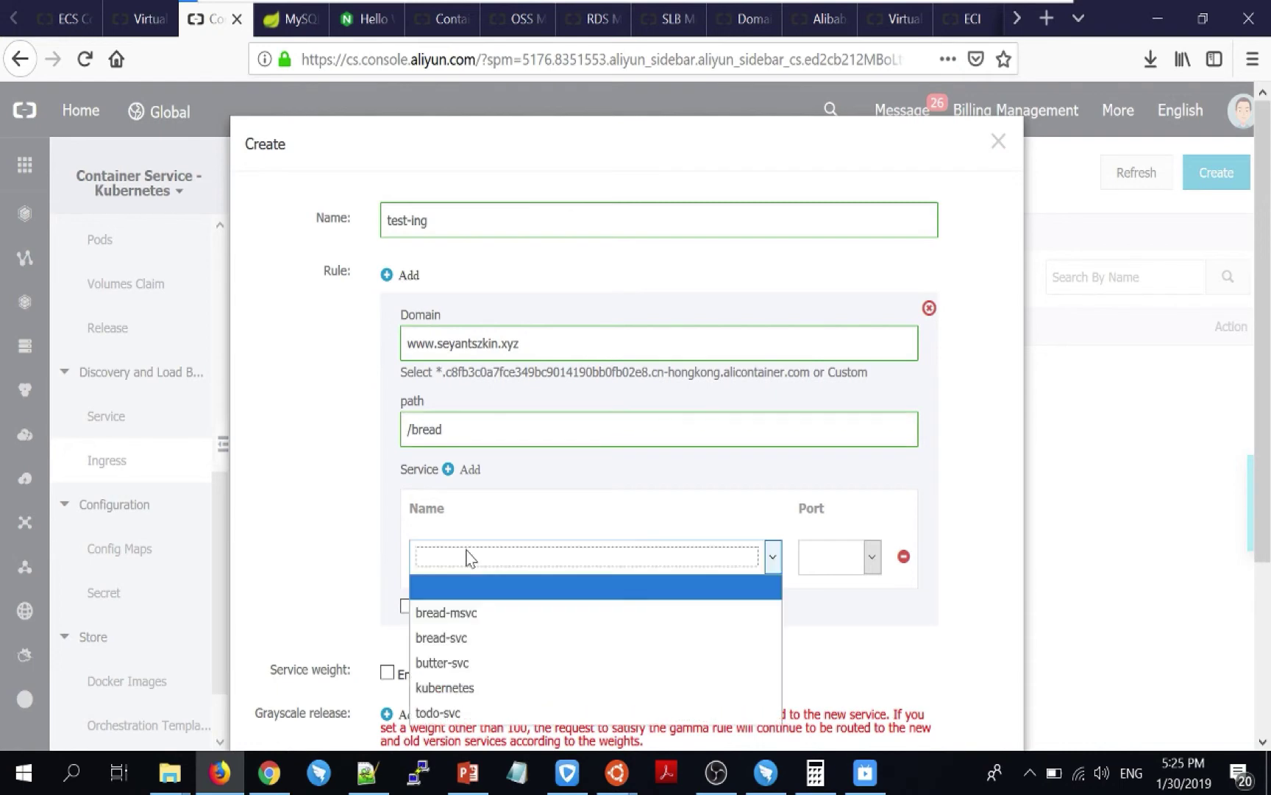
{"action": "left_click", "coordinate": [479, 617]}
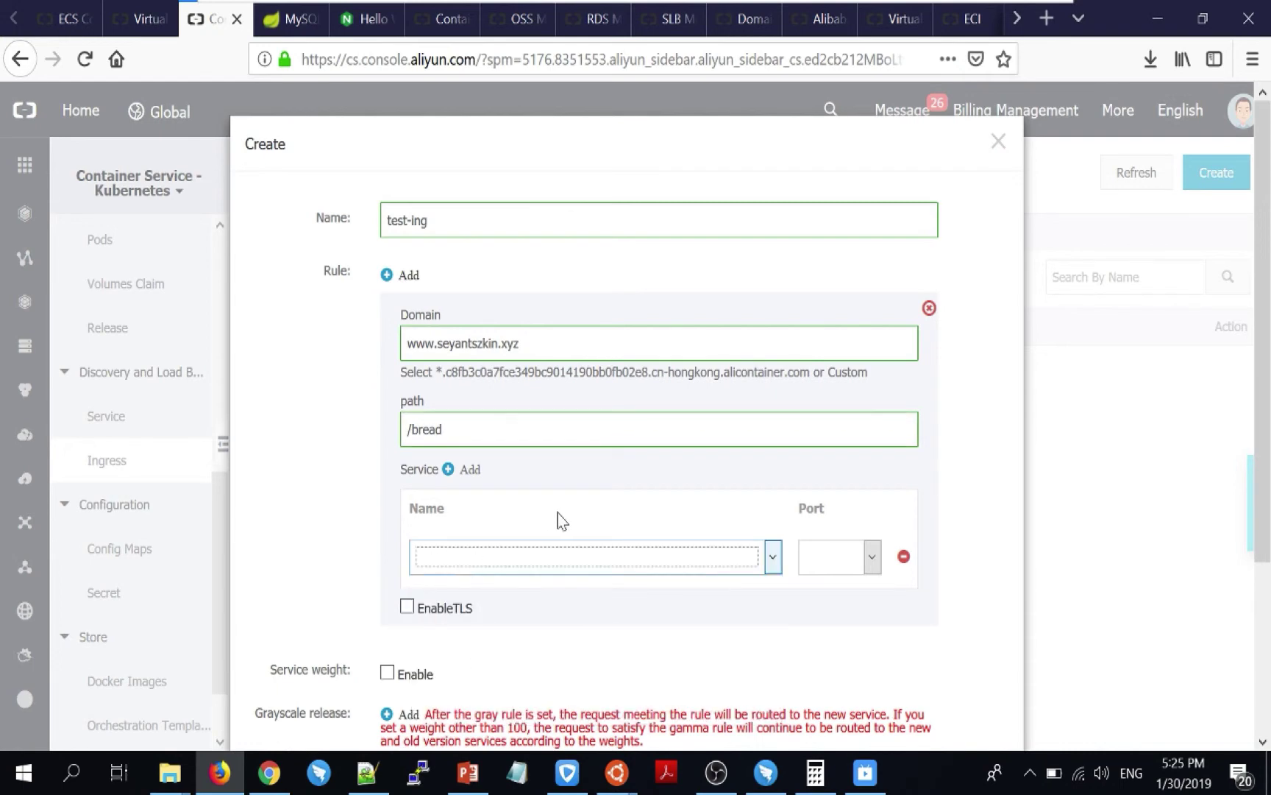
{"action": "scroll", "coordinate": [604, 515], "scroll_direction": "down", "scroll_amount": 2}
{"action": "scroll", "coordinate": [568, 474], "scroll_direction": "up", "scroll_amount": 1}
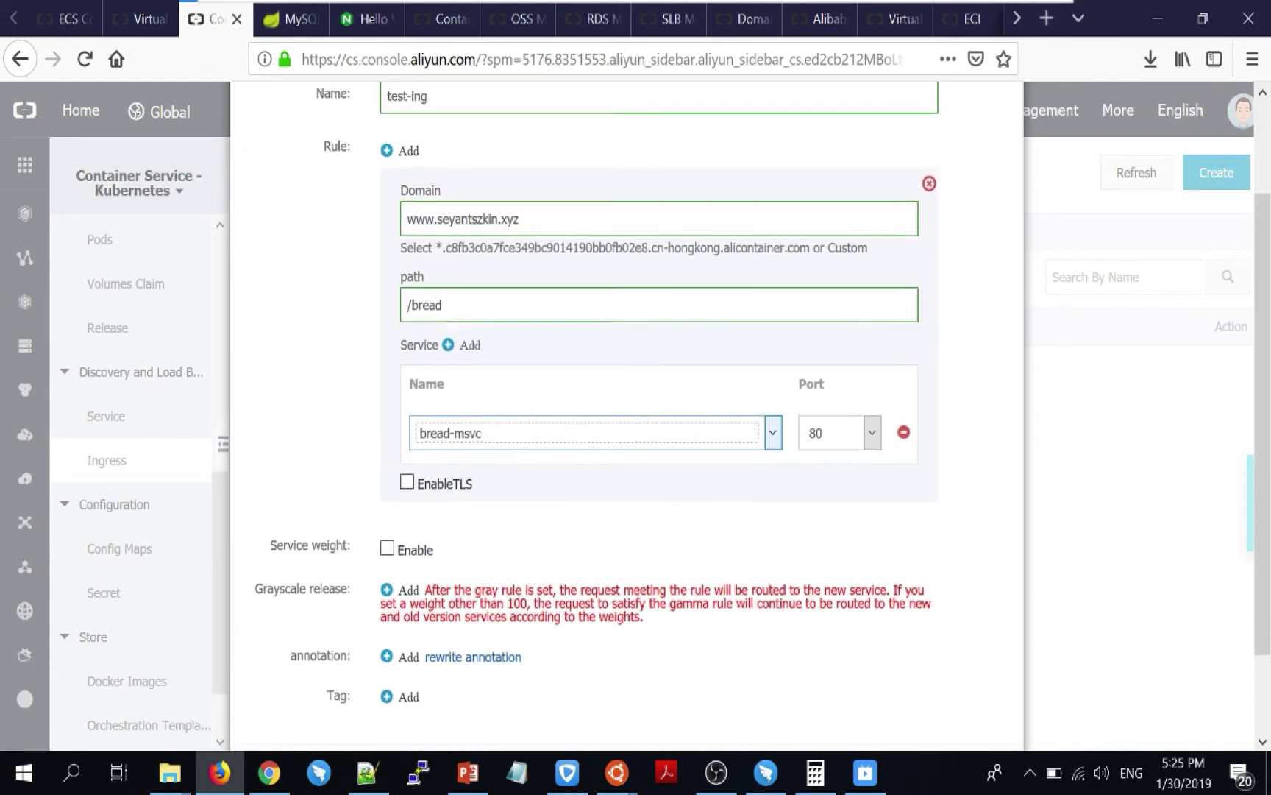
{"action": "left_click", "coordinate": [404, 153]}
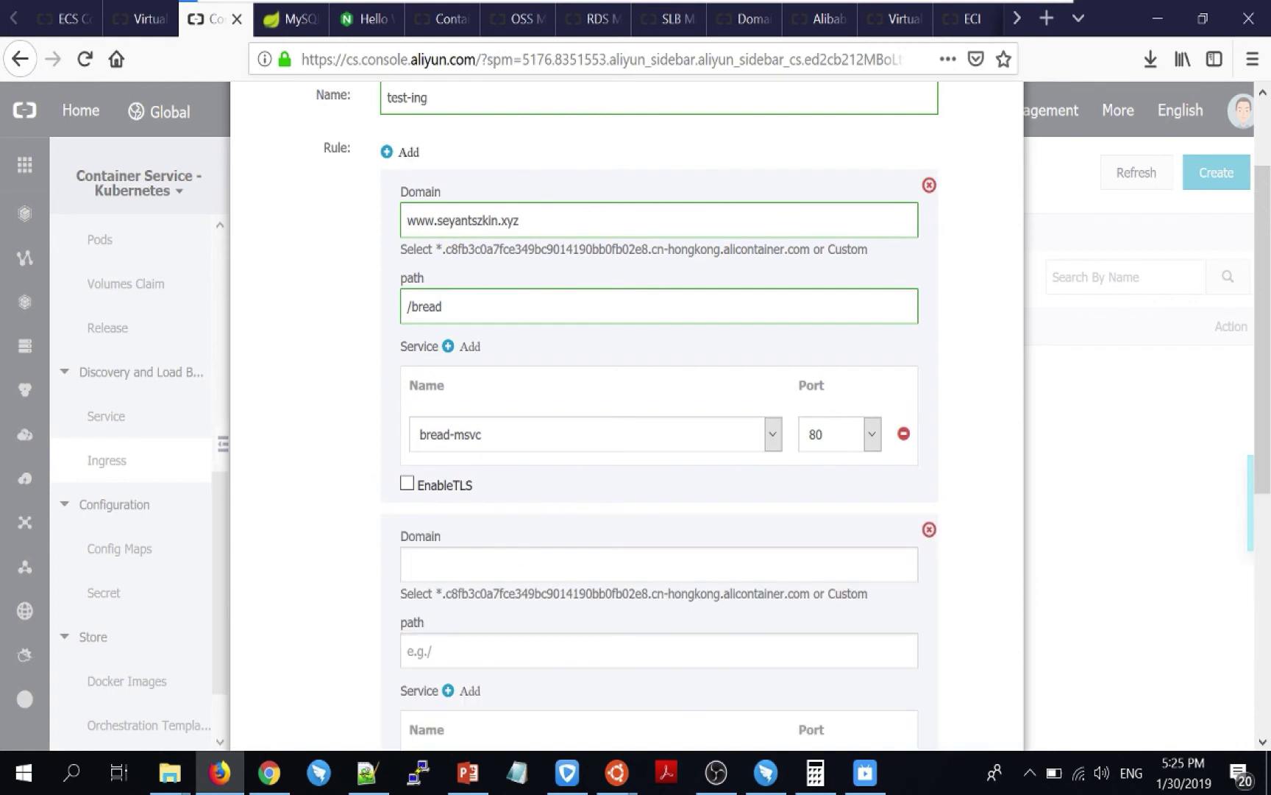
{"action": "left_click", "coordinate": [563, 564]}
{"action": "type", "text": "www"}
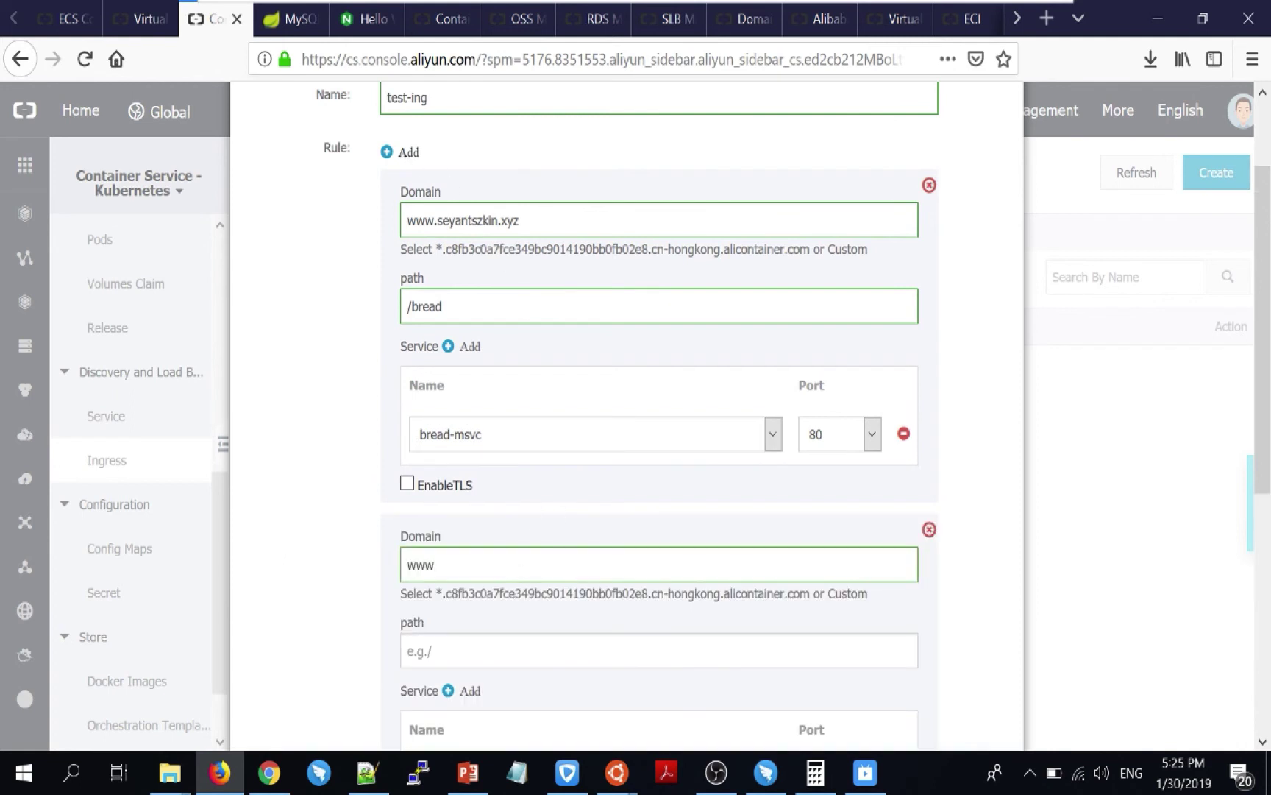
{"action": "type", "text": ".seyantszkin.xyz"}
{"action": "scroll", "coordinate": [497, 540], "scroll_direction": "down", "scroll_amount": 3}
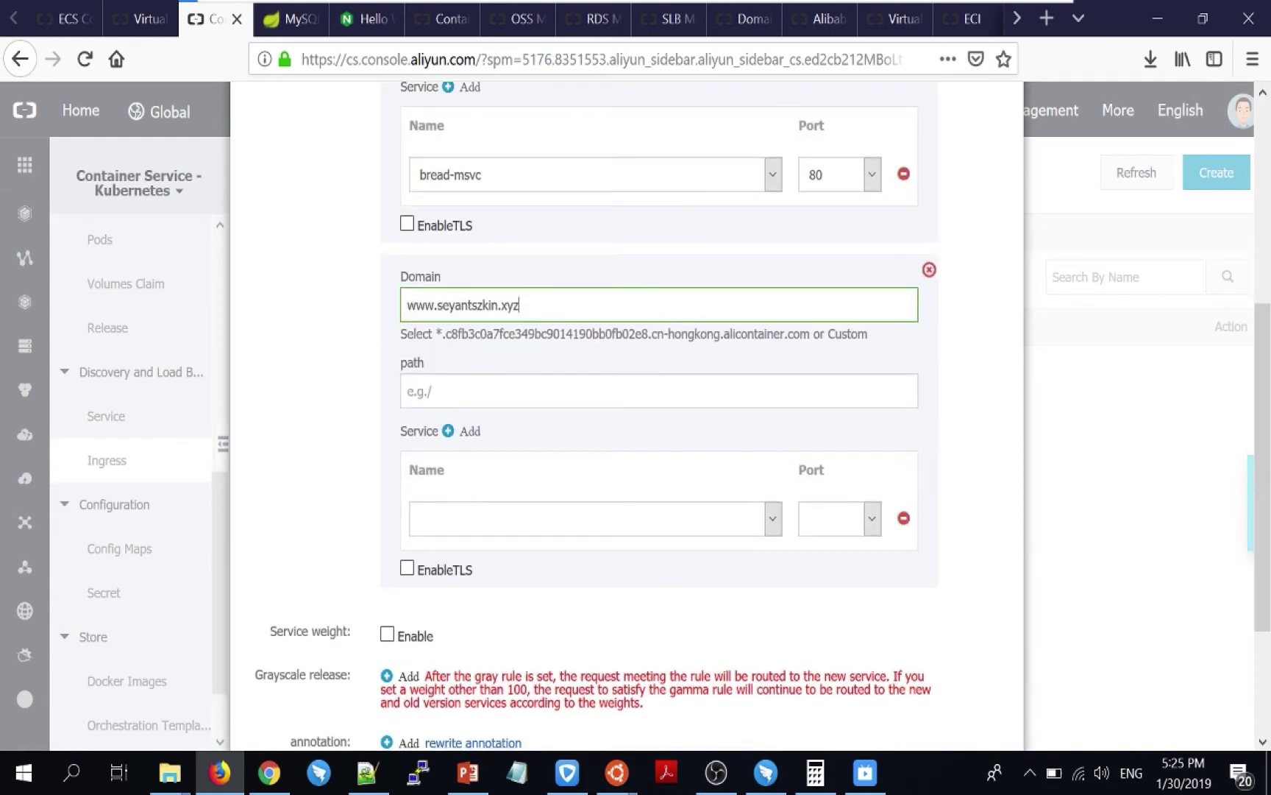
{"action": "left_click", "coordinate": [408, 391]}
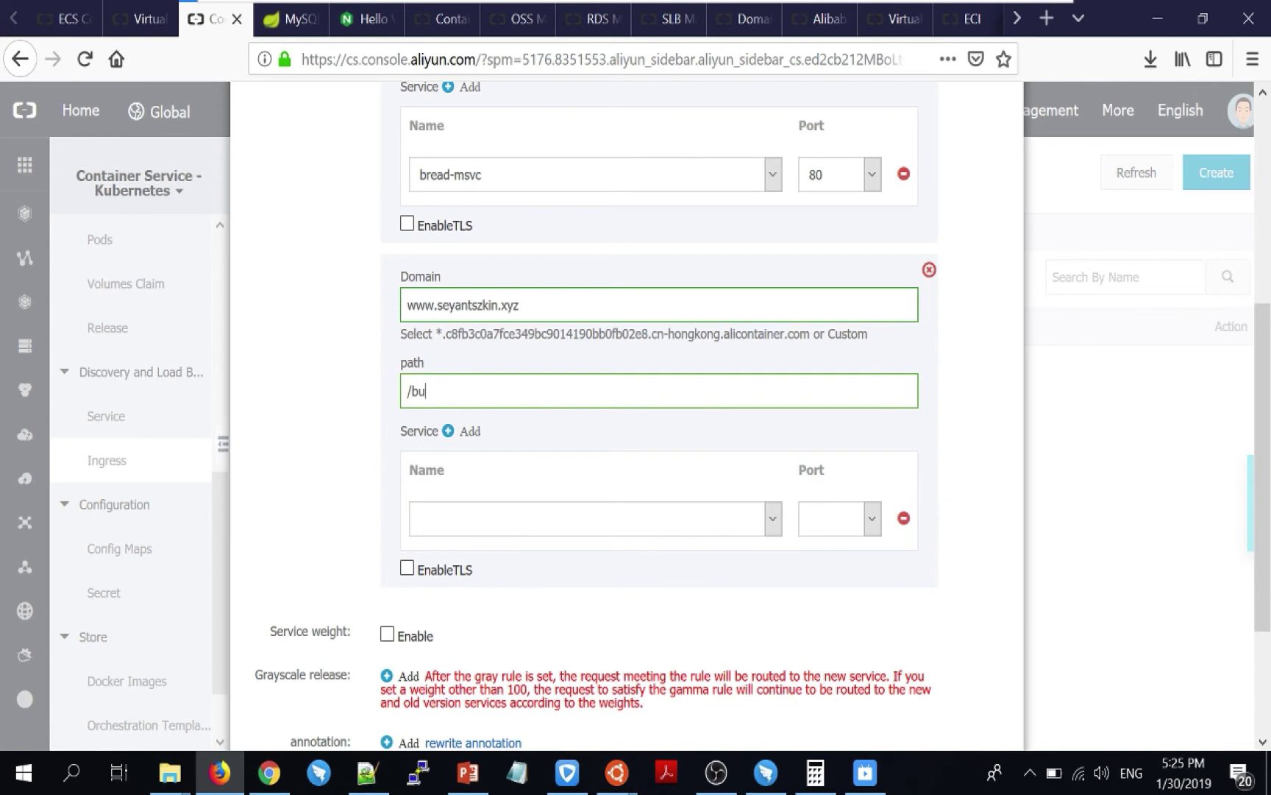
{"action": "left_click", "coordinate": [495, 529]}
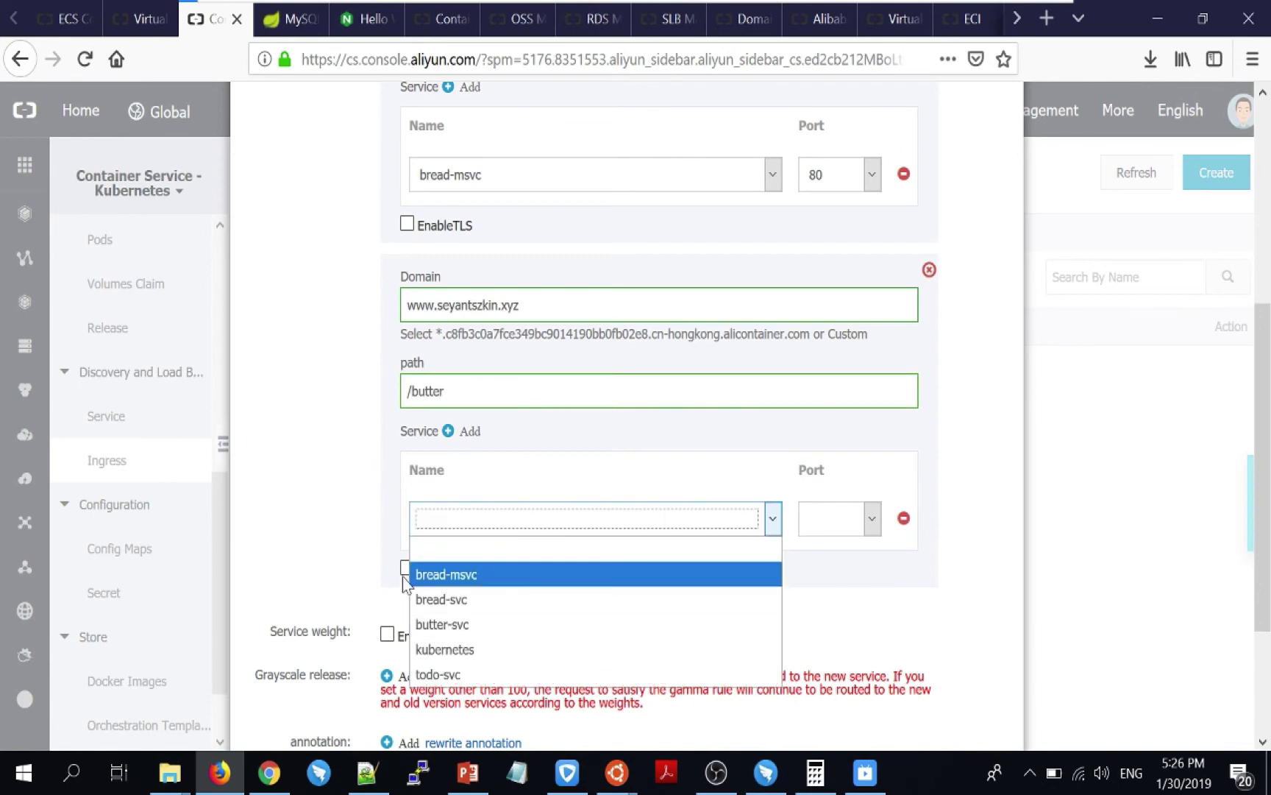
{"action": "left_click", "coordinate": [454, 626]}
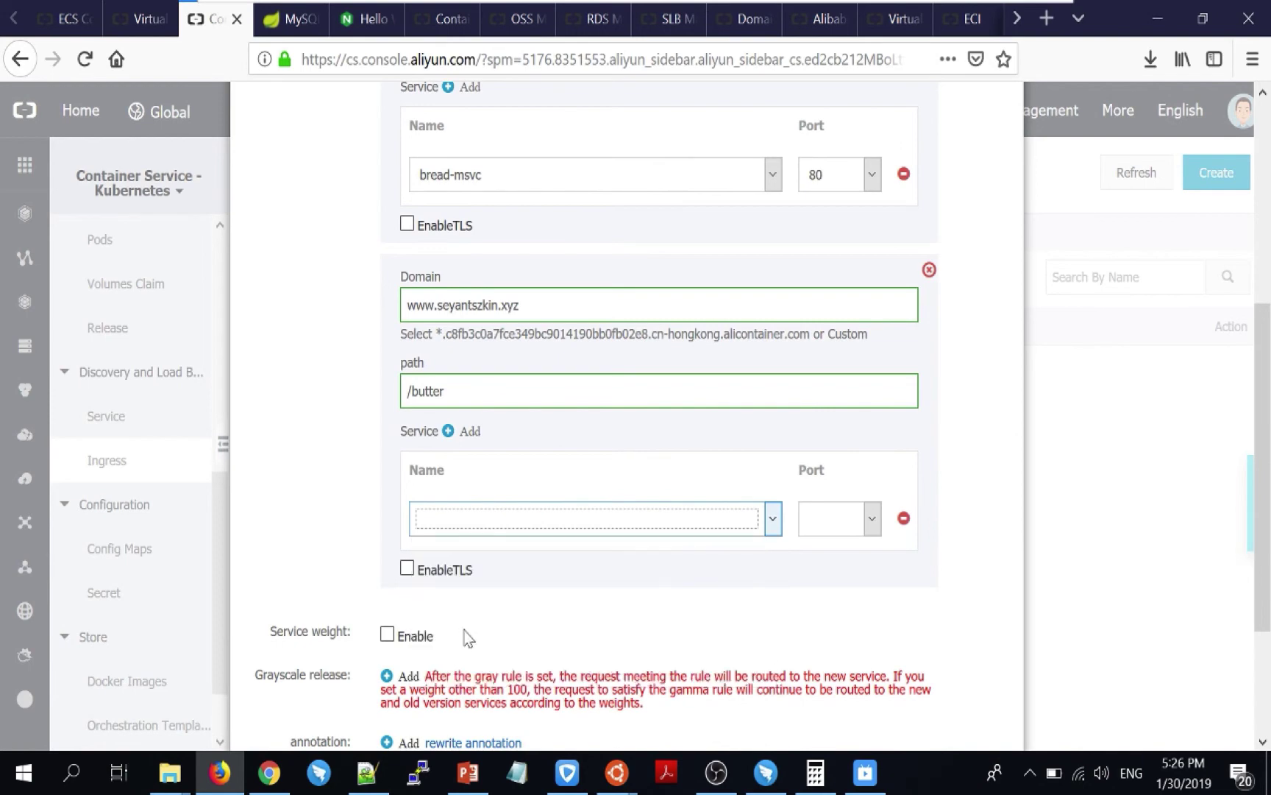
- Create the ingress with both rules and refresh the Ingress list
{"action": "scroll", "coordinate": [686, 576], "scroll_direction": "down", "scroll_amount": 2}
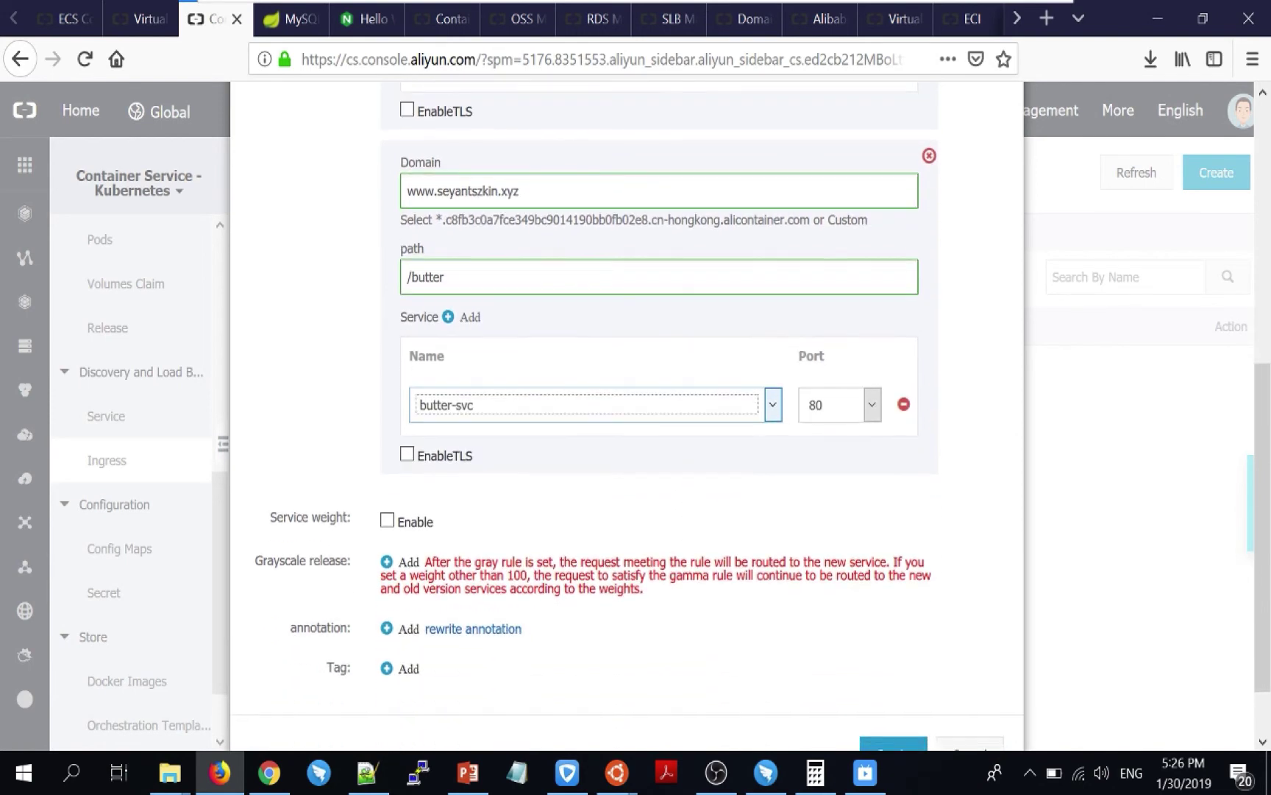
{"action": "scroll", "coordinate": [717, 589], "scroll_direction": "down", "scroll_amount": 1}
{"action": "left_click", "coordinate": [887, 680]}
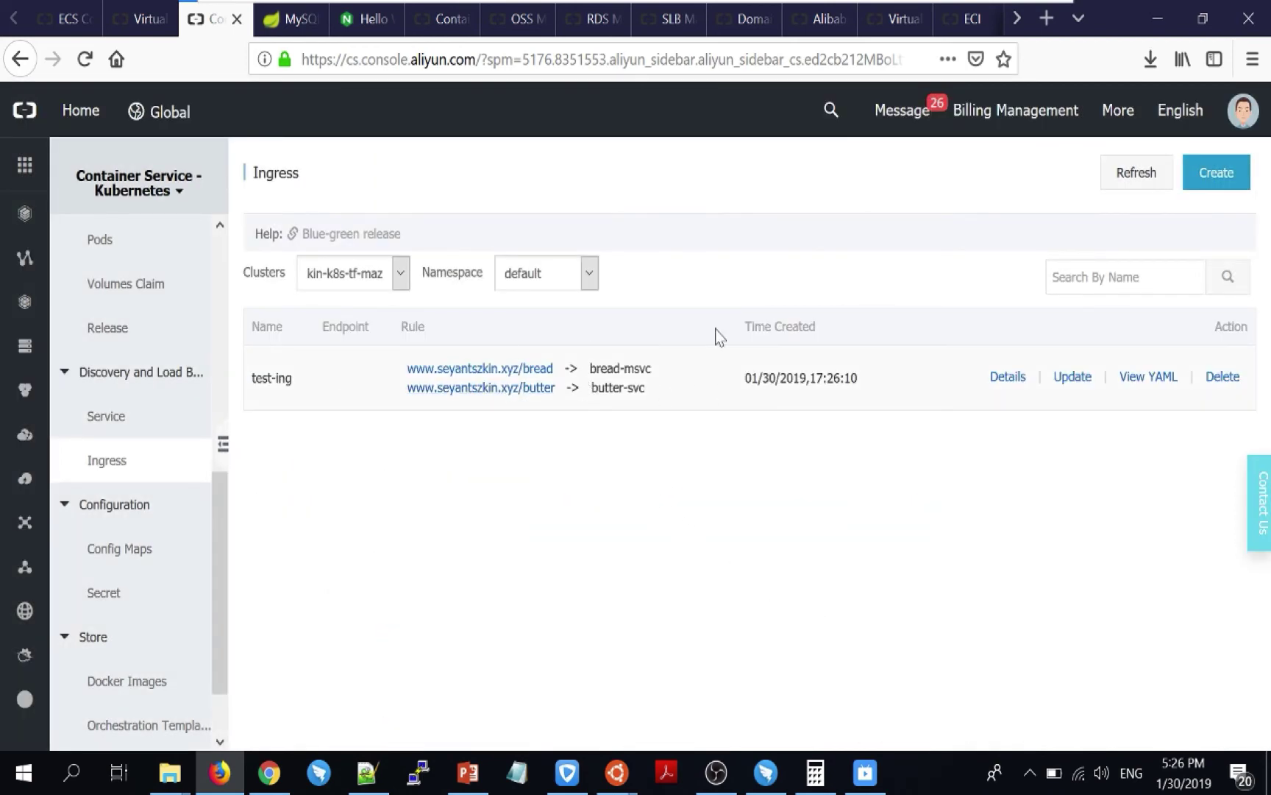
{"action": "left_click", "coordinate": [1124, 174]}
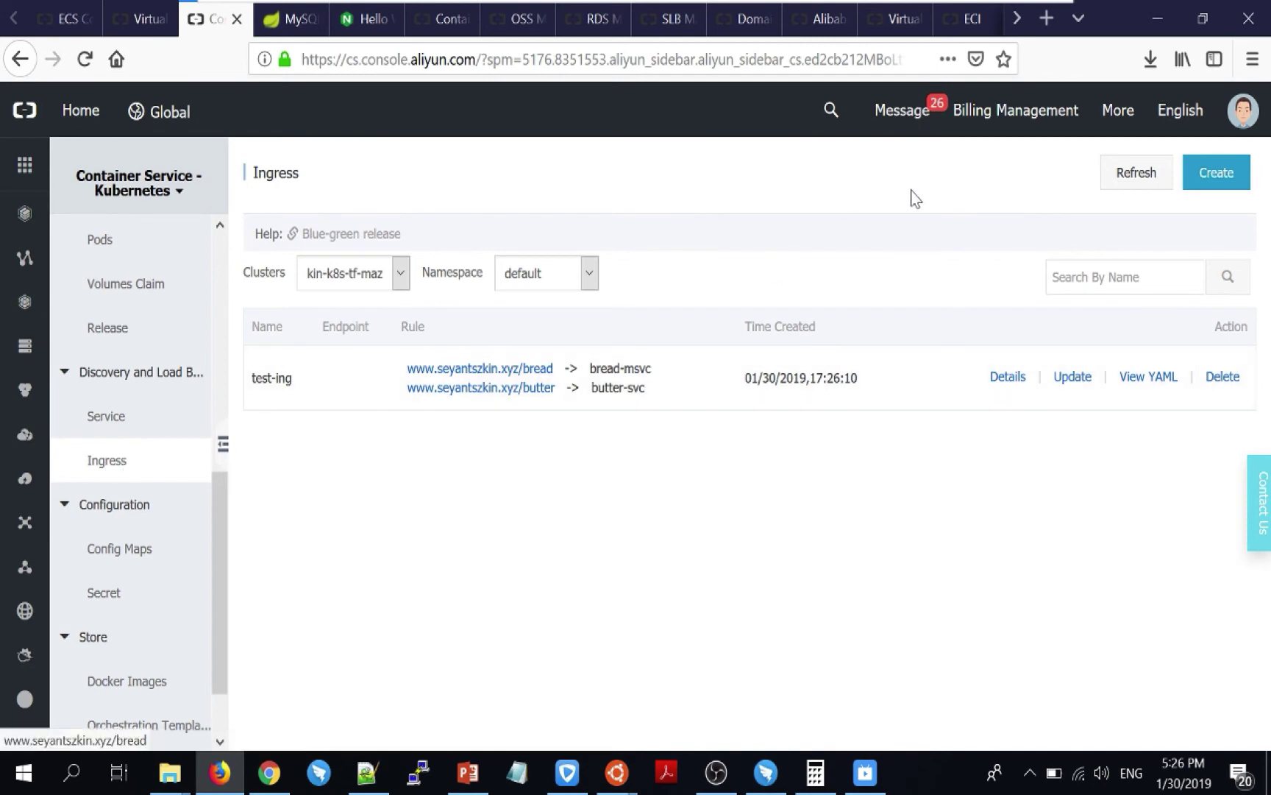
- Refresh the Ingress list, review the details of test-ing, and return to the list
{"action": "left_click", "coordinate": [1115, 181]}
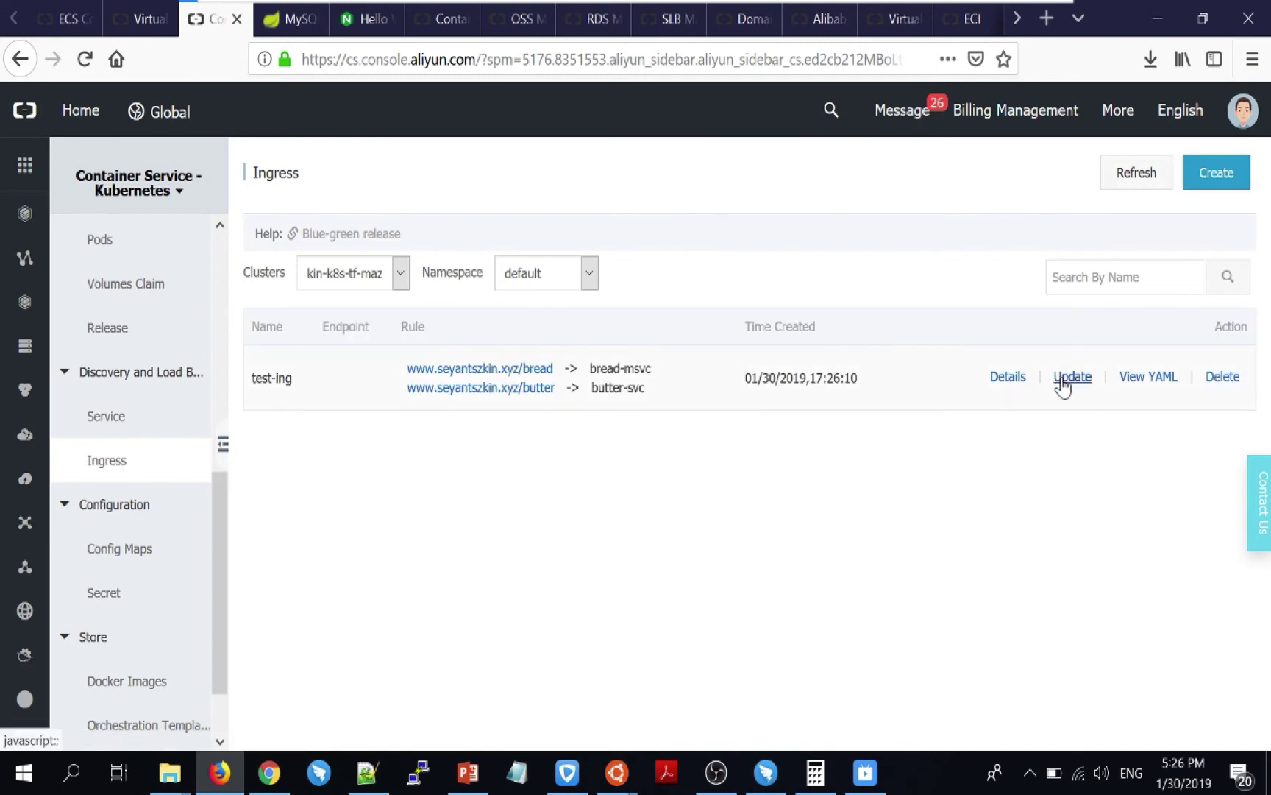
{"action": "left_click", "coordinate": [1020, 384]}
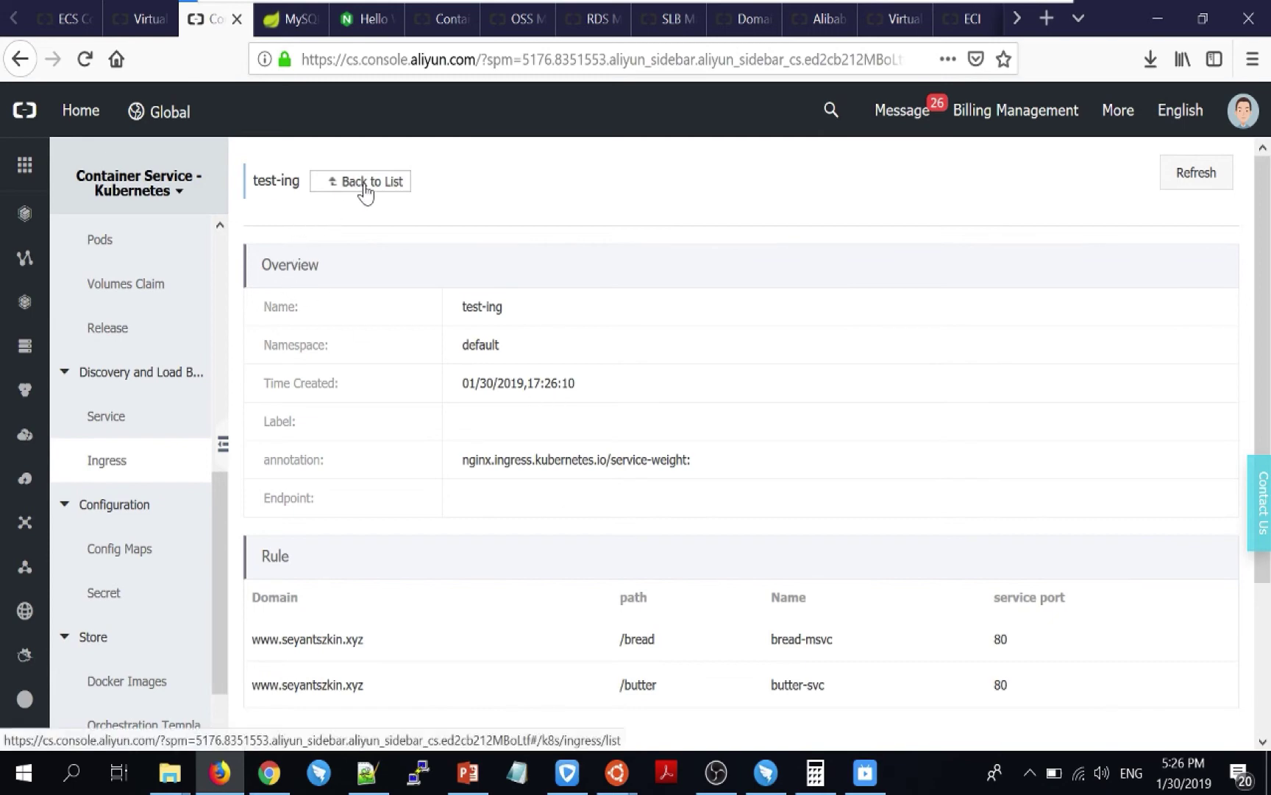
{"action": "left_click", "coordinate": [393, 193]}
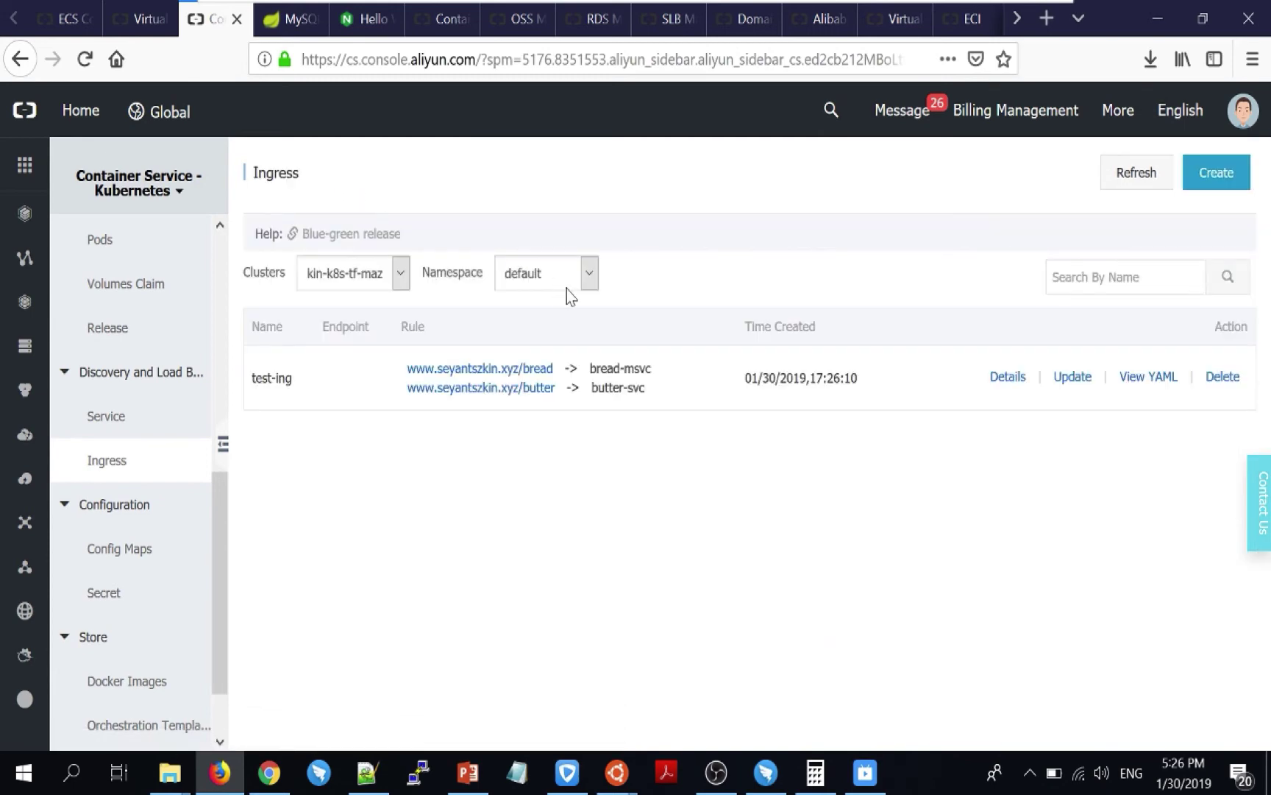
- Update the test-ing ingress by removing its /butter rule and save the change
{"action": "left_click", "coordinate": [1074, 384]}
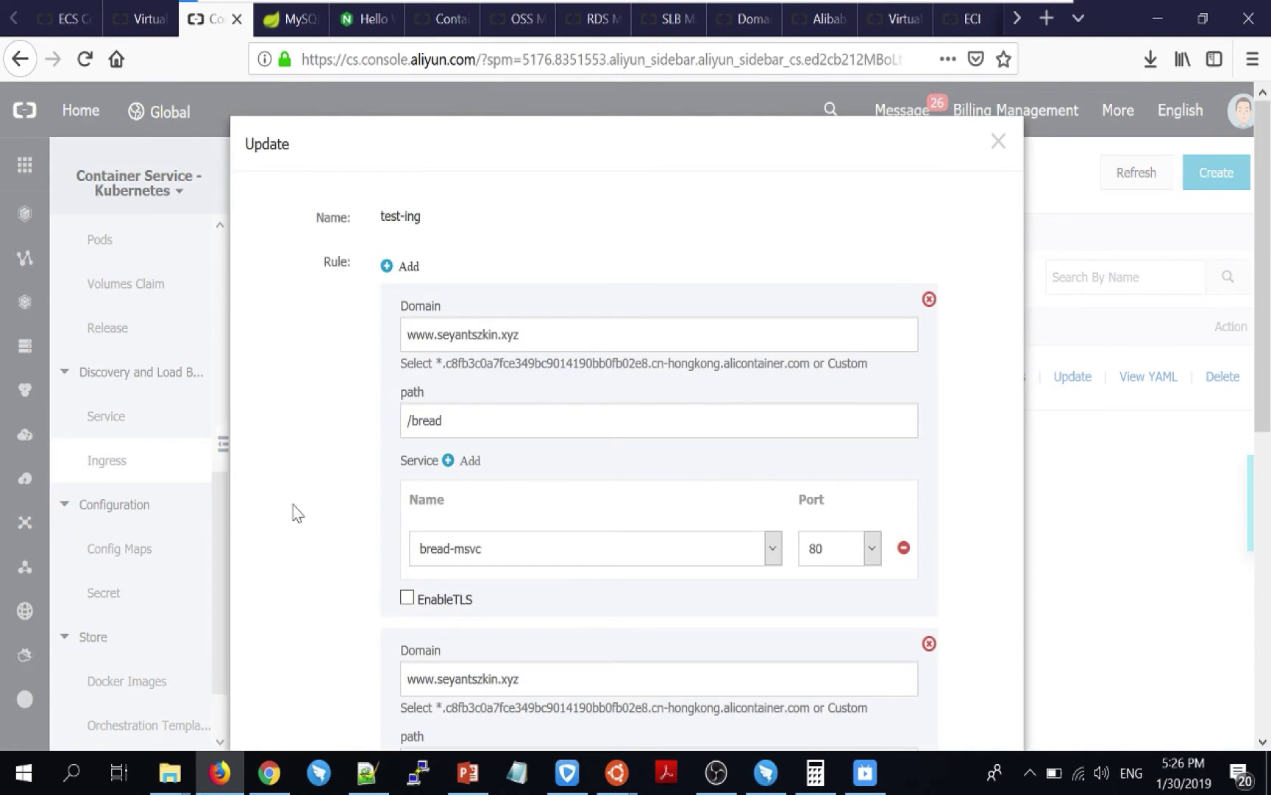
{"action": "scroll", "coordinate": [297, 513], "scroll_direction": "down", "scroll_amount": 5}
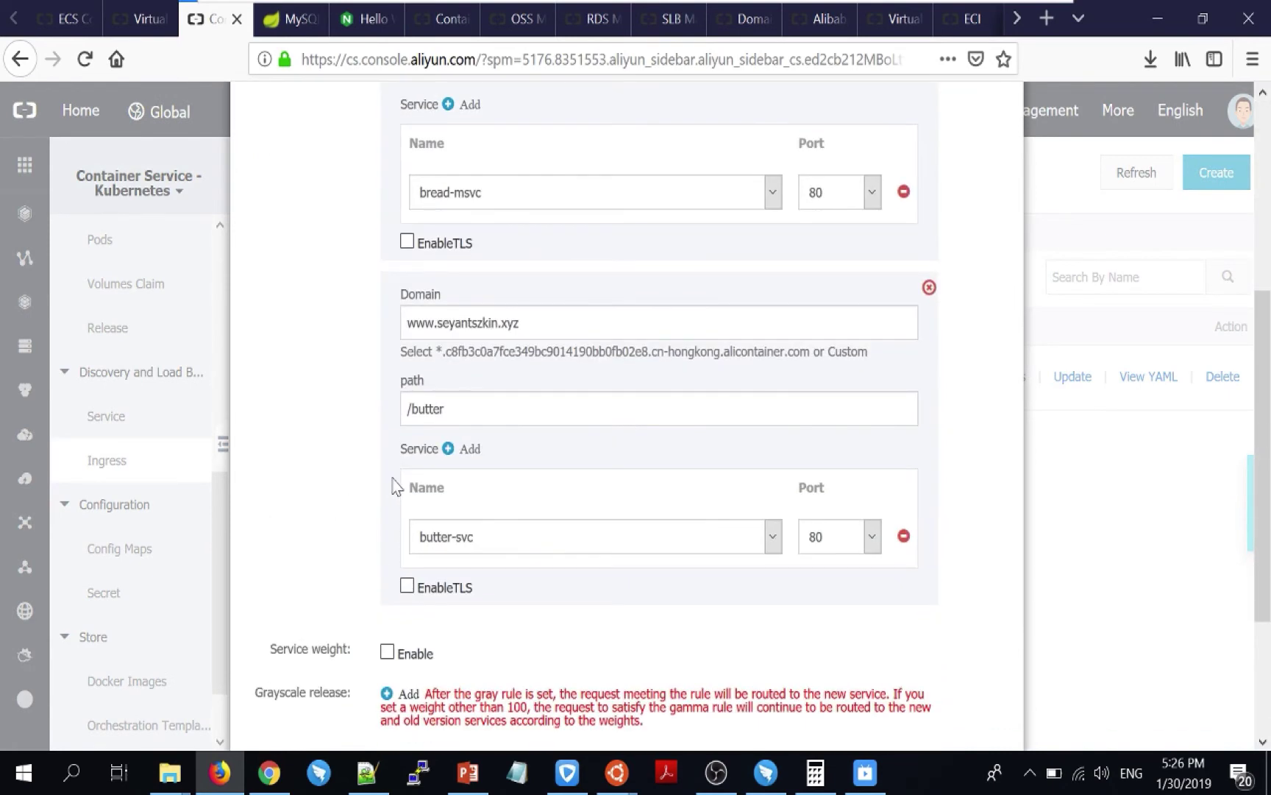
{"action": "scroll", "coordinate": [396, 488], "scroll_direction": "up", "scroll_amount": 2}
{"action": "scroll", "coordinate": [397, 493], "scroll_direction": "down", "scroll_amount": 1}
{"action": "left_click", "coordinate": [499, 571]}
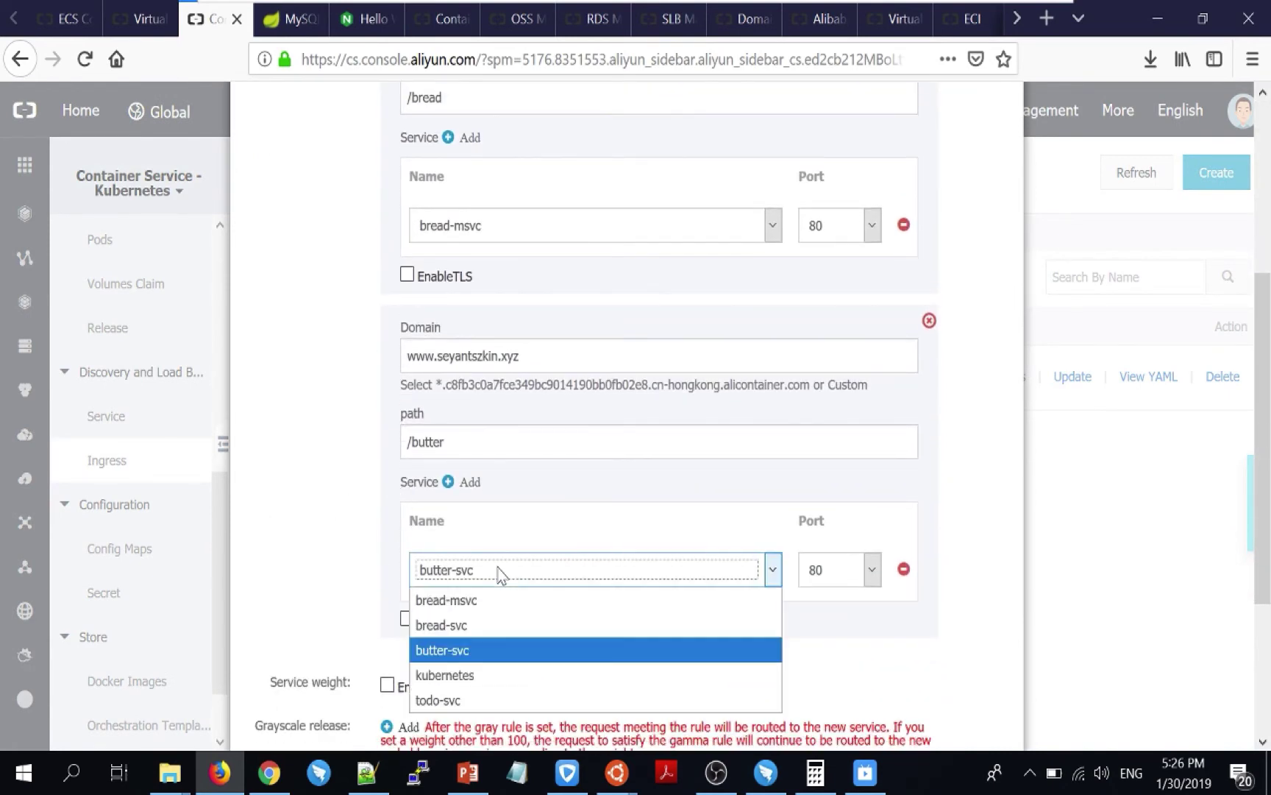
{"action": "left_click", "coordinate": [502, 574]}
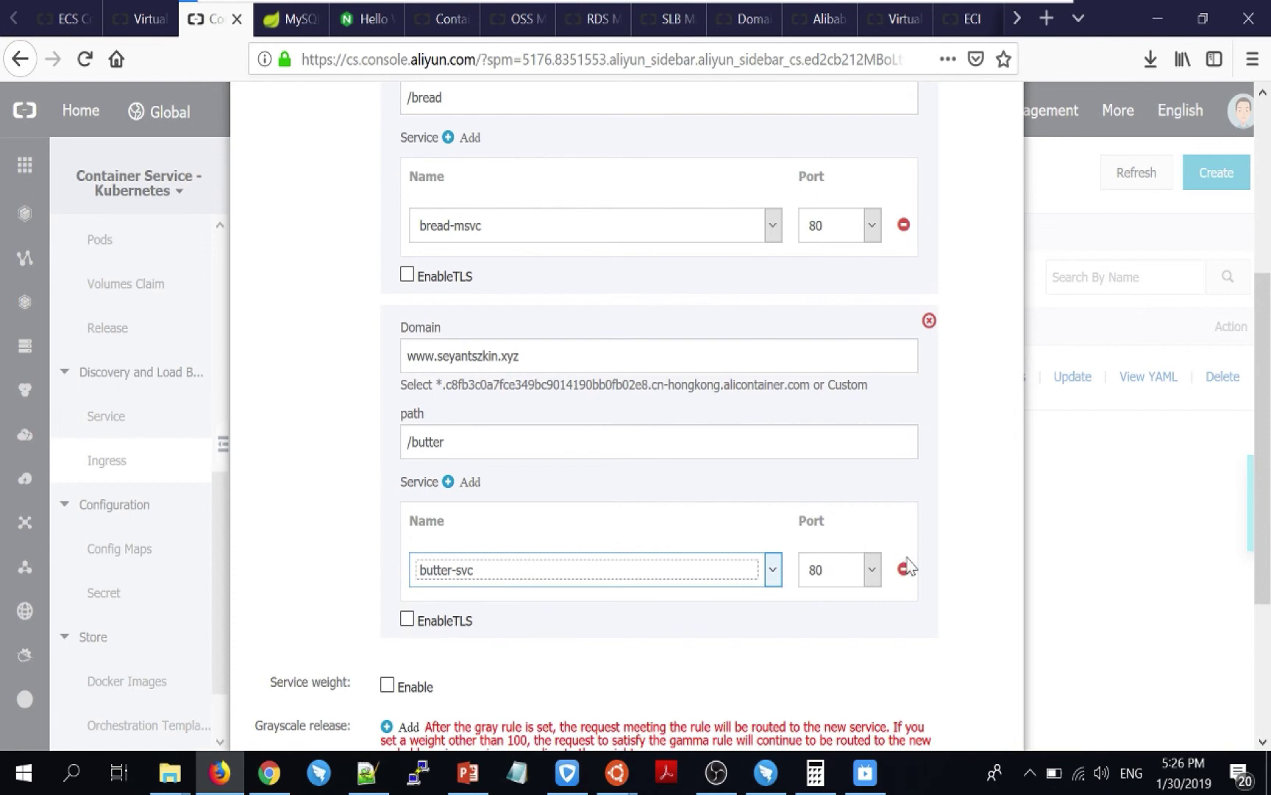
{"action": "left_click", "coordinate": [930, 322]}
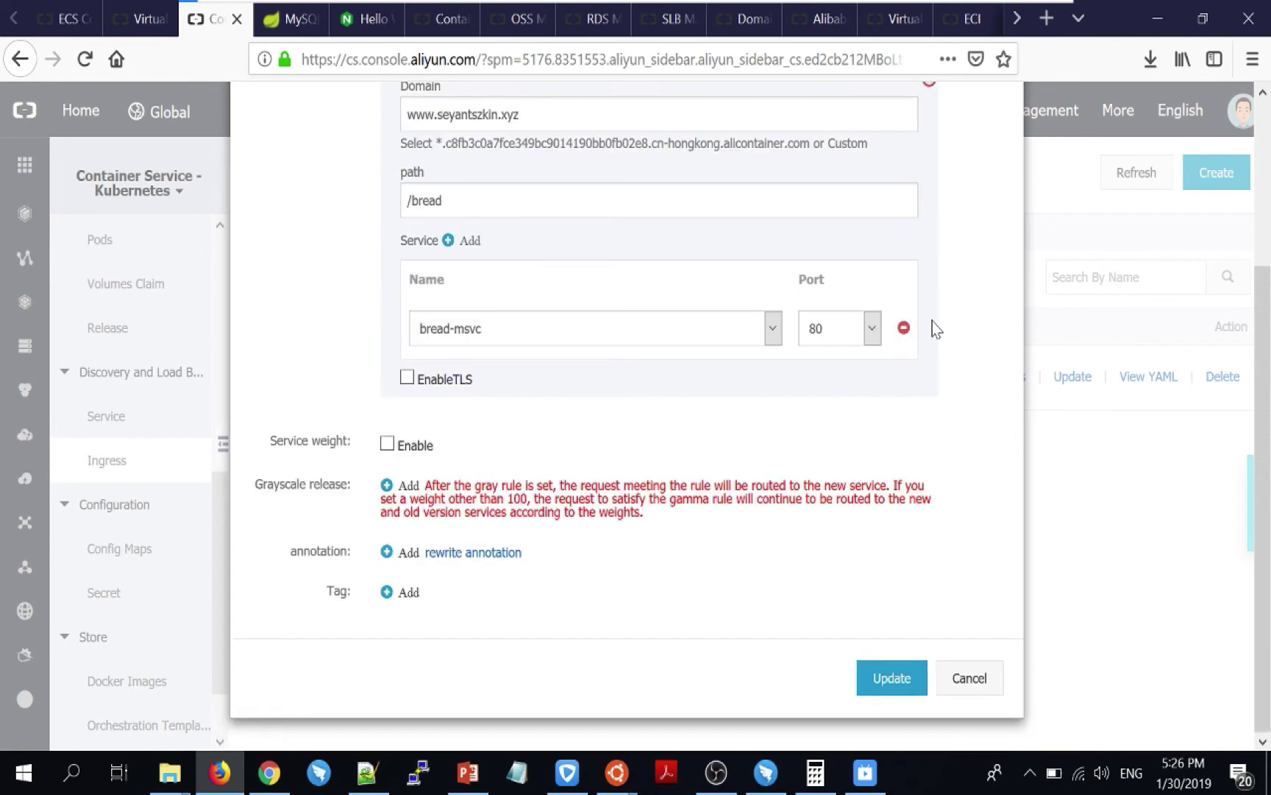
{"action": "left_click", "coordinate": [874, 671]}
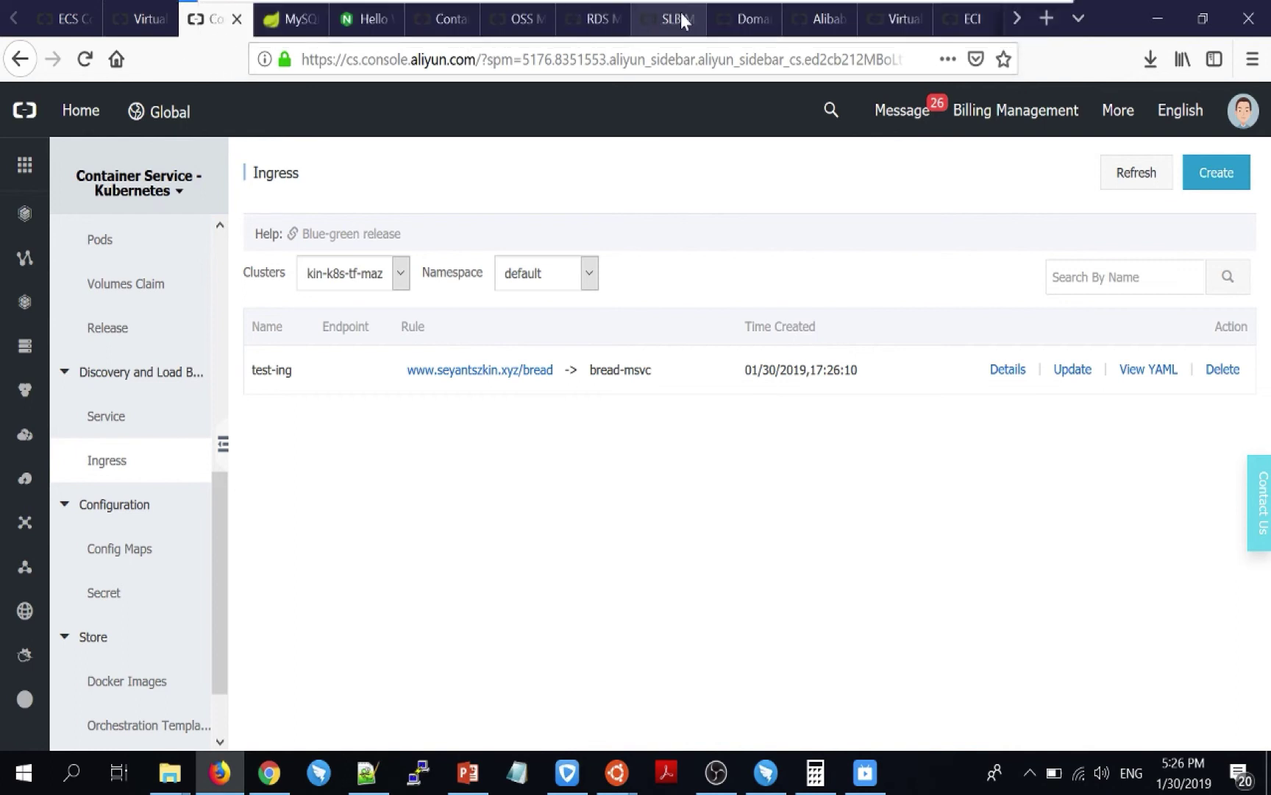
- Go to the DNS settings of seyantszkin.xyz and start adding a new record
{"action": "left_click", "coordinate": [754, 20]}
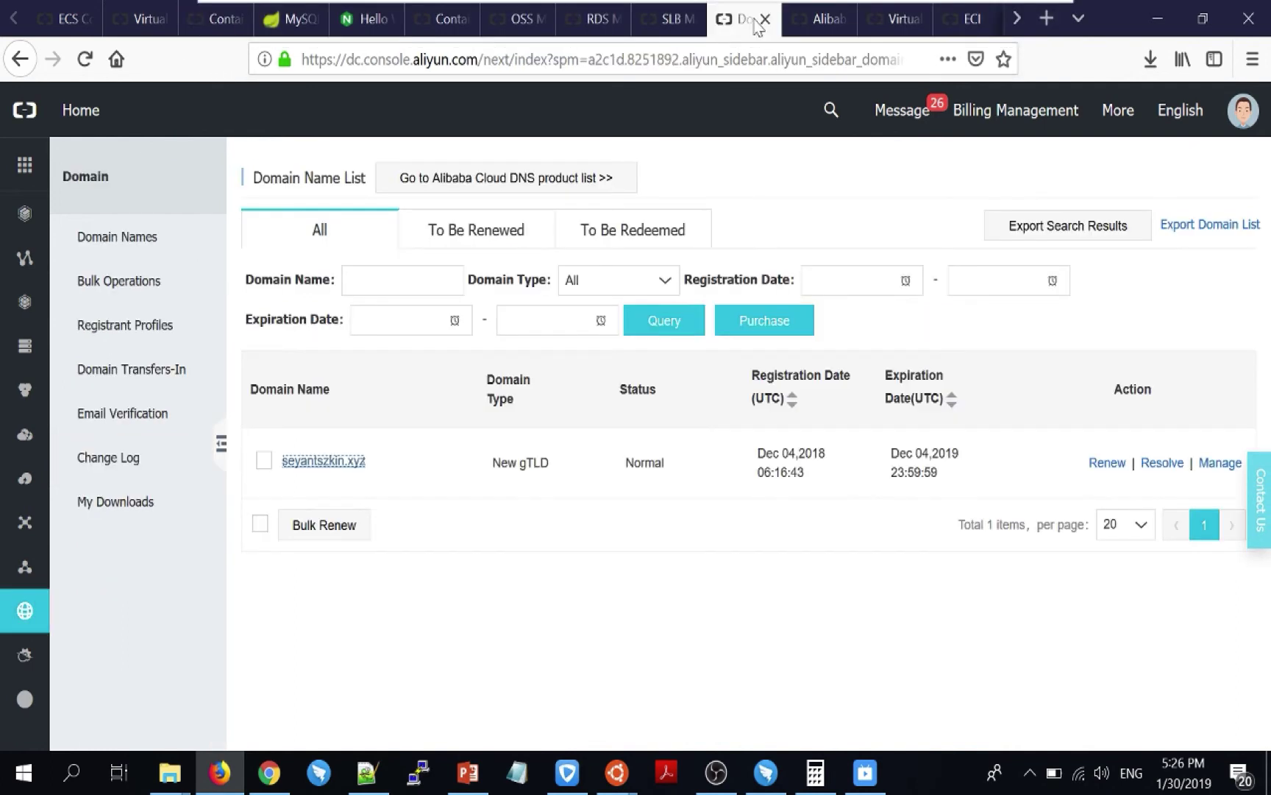
{"action": "left_click", "coordinate": [321, 462]}
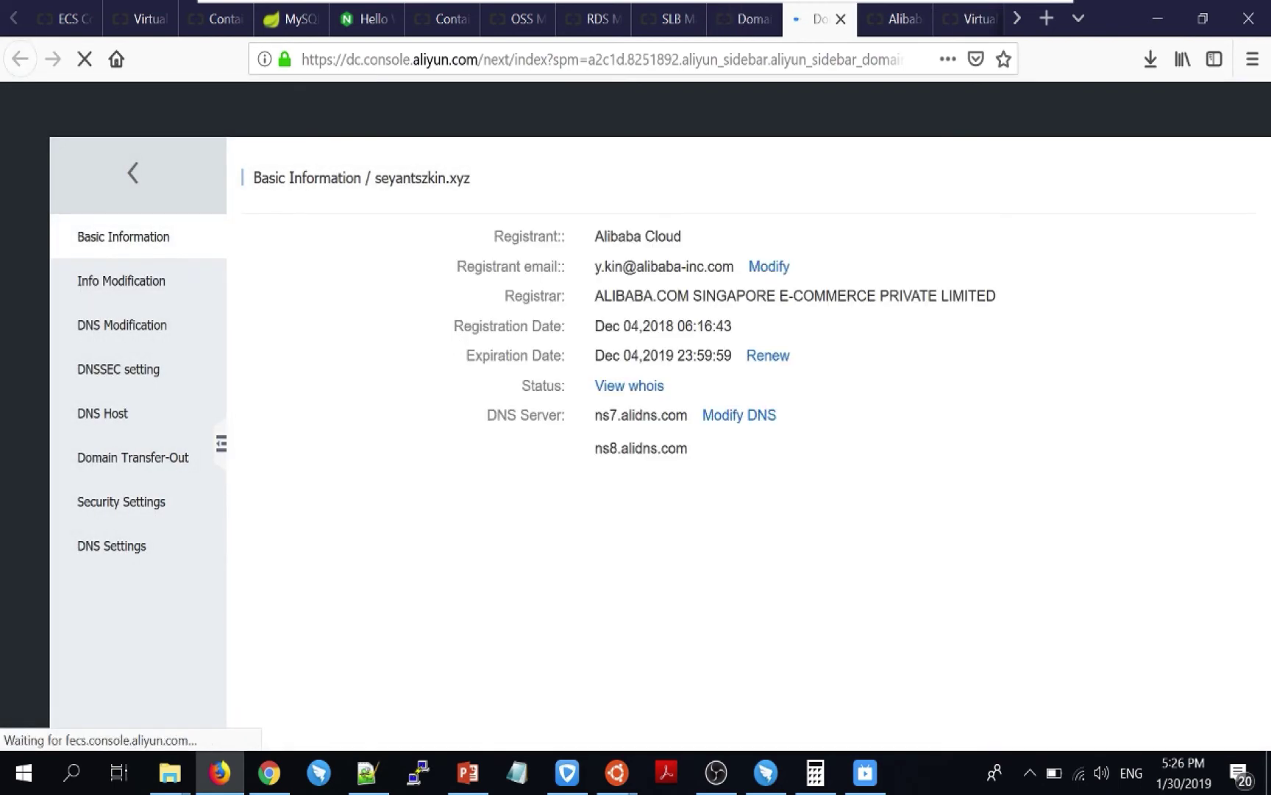
{"action": "left_click", "coordinate": [890, 16]}
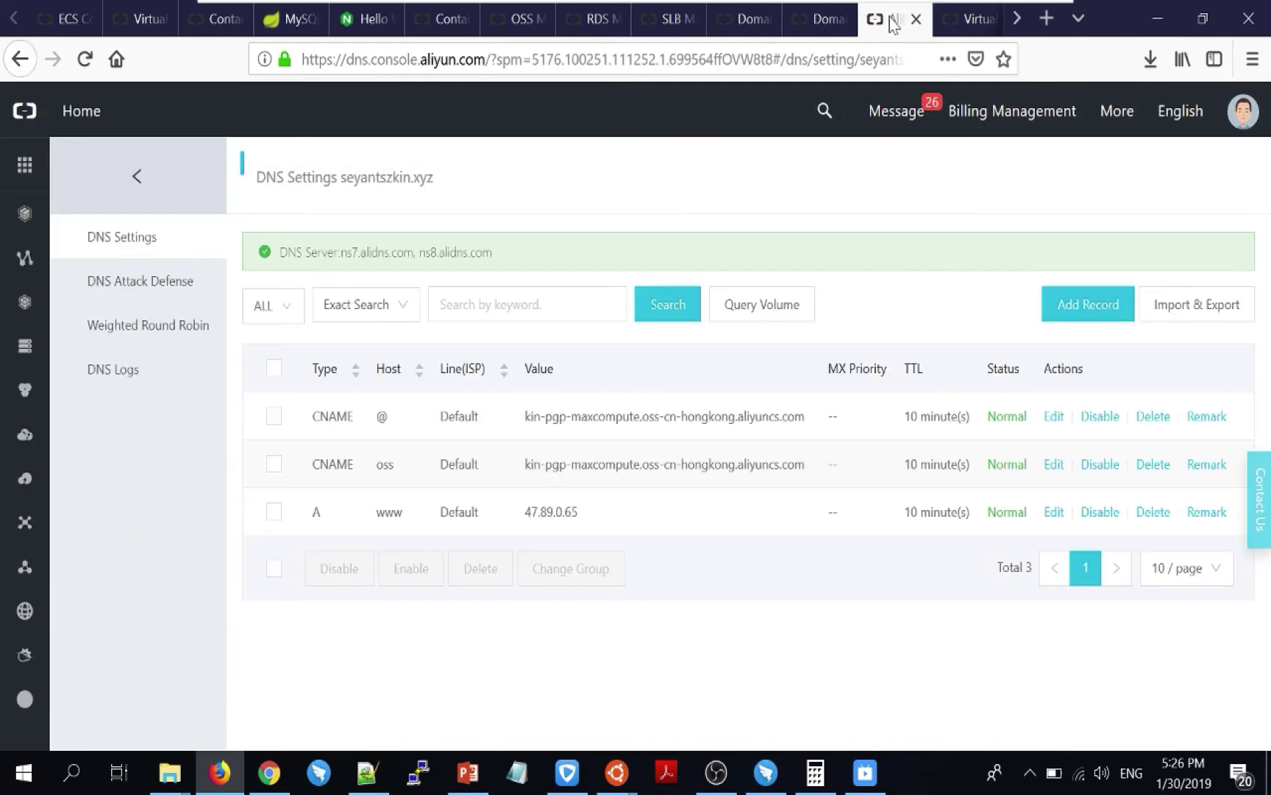
{"action": "left_click", "coordinate": [1062, 303]}
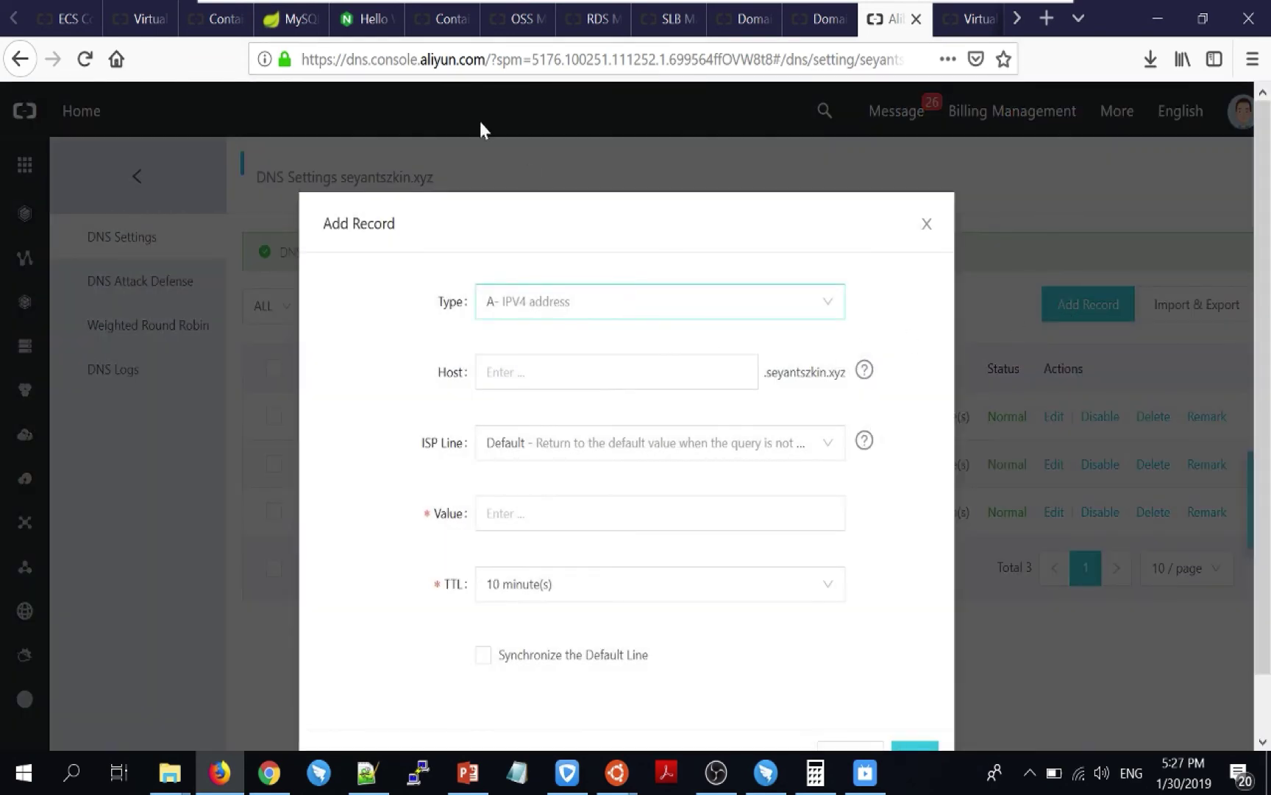
- Reload the Kubernetes Ingress list and copy the endpoint IP address of test-ing
{"action": "left_click", "coordinate": [210, 20]}
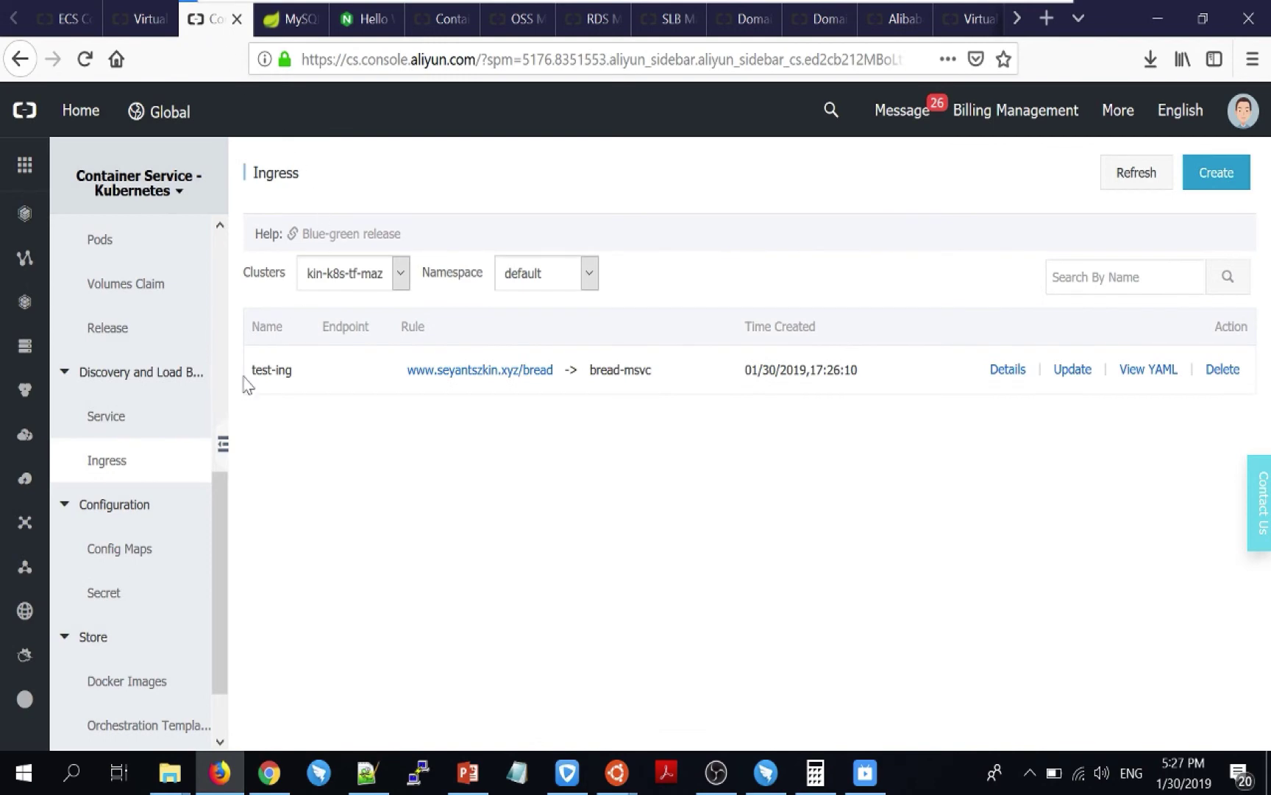
{"action": "left_click", "coordinate": [107, 412]}
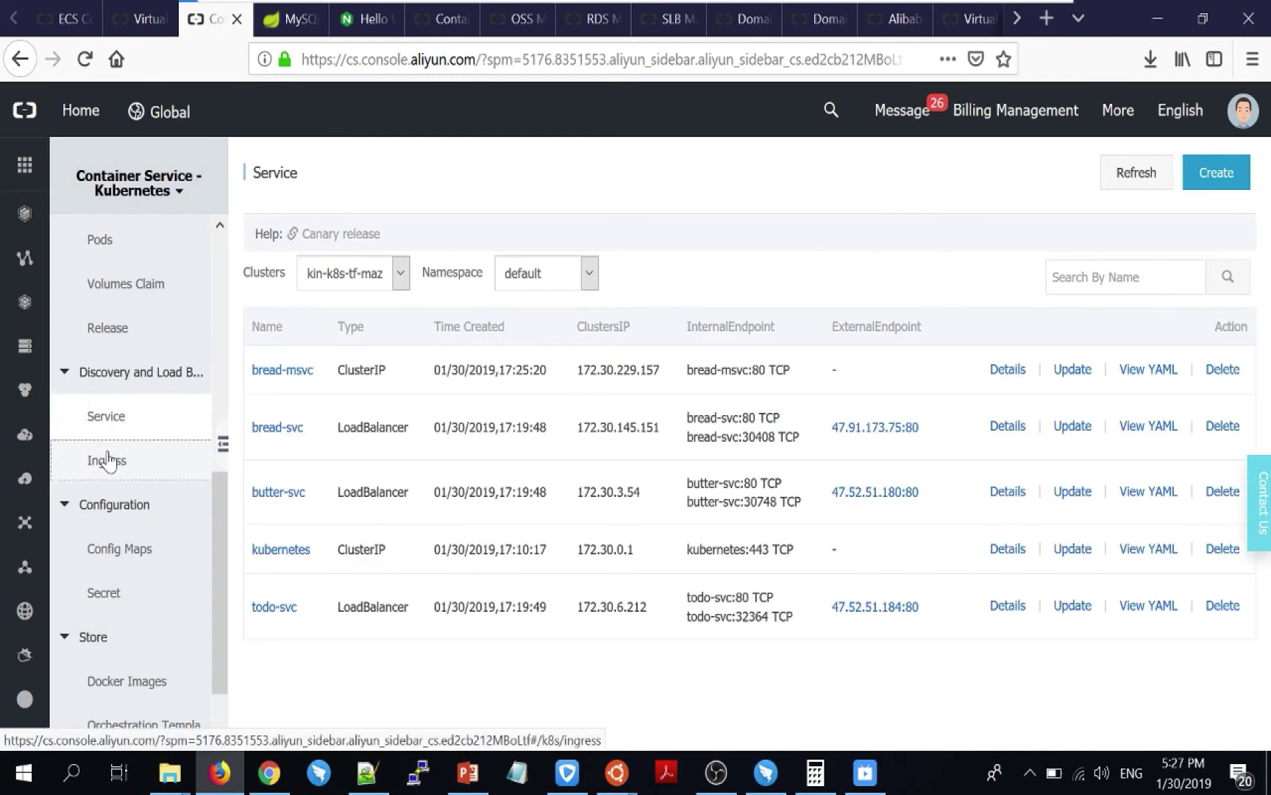
{"action": "left_click", "coordinate": [109, 459]}
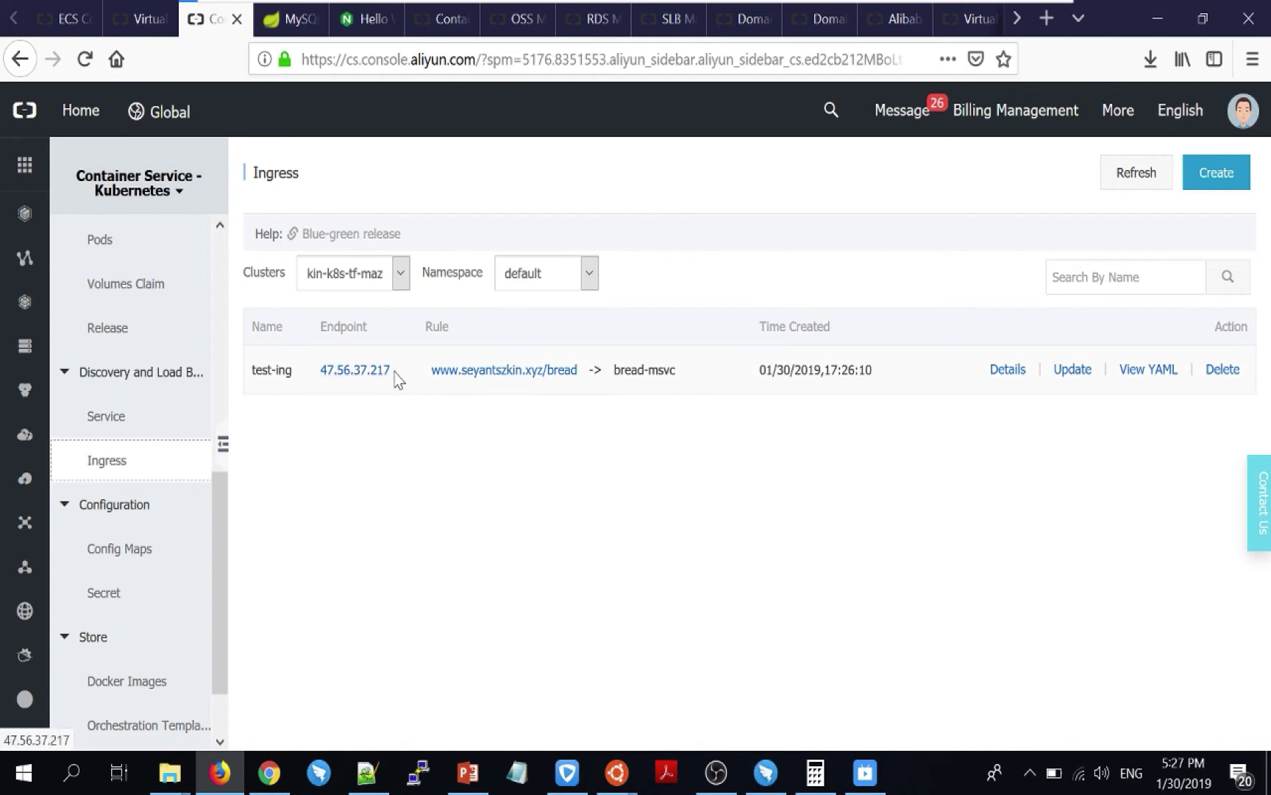
{"action": "left_click_drag", "start_coordinate": [392, 377], "coordinate": [320, 381]}
{"action": "key", "text": "ctrl+c"}
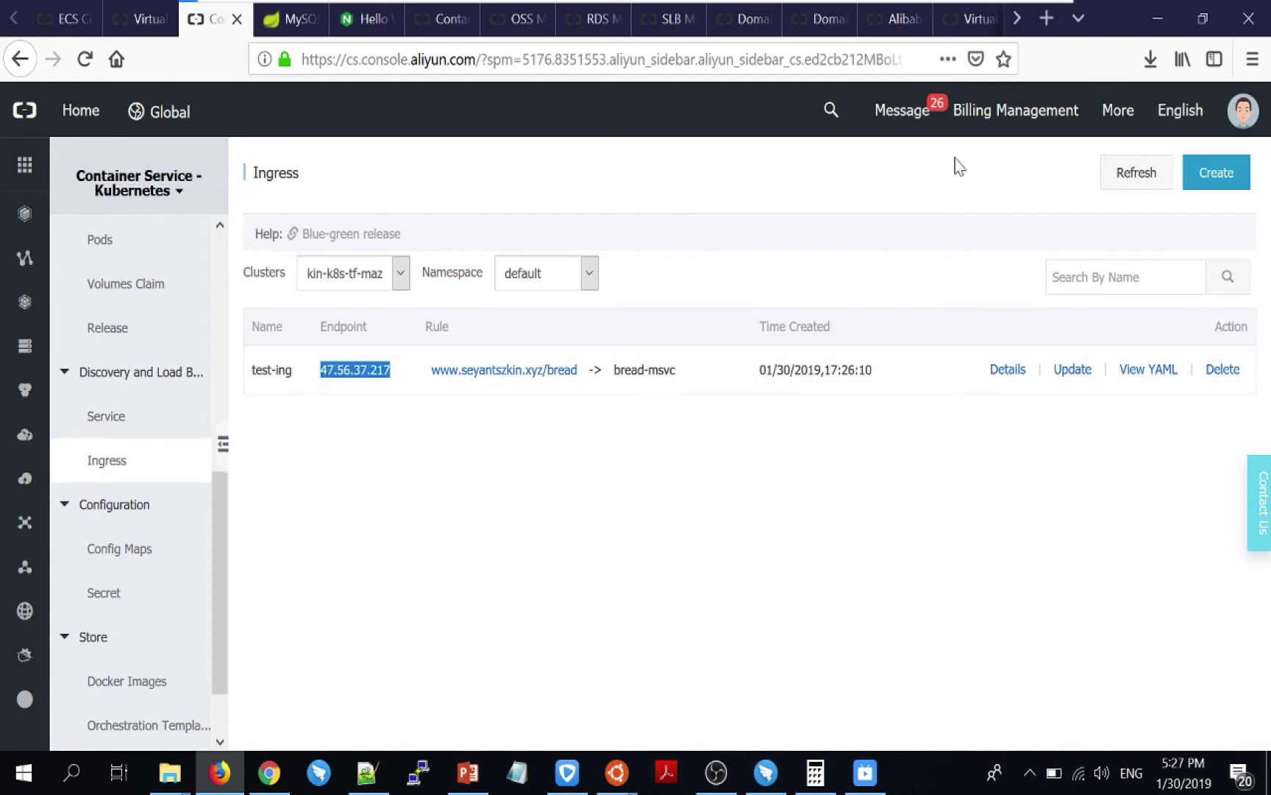
{"action": "left_click", "coordinate": [905, 20]}
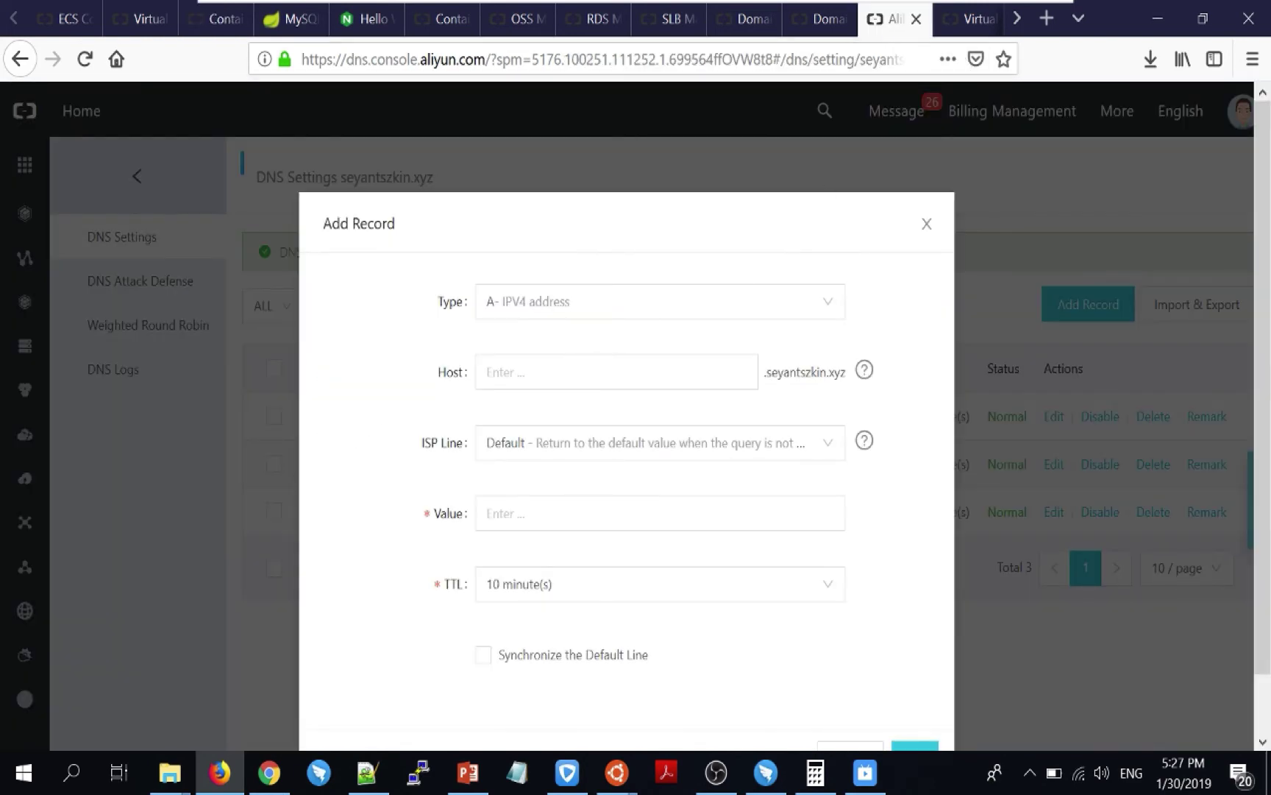
{"action": "left_click", "coordinate": [611, 368]}
{"action": "key", "text": "ctrl+v"}
{"action": "key", "text": "BackSpace"}
{"action": "left_click", "coordinate": [483, 654]}
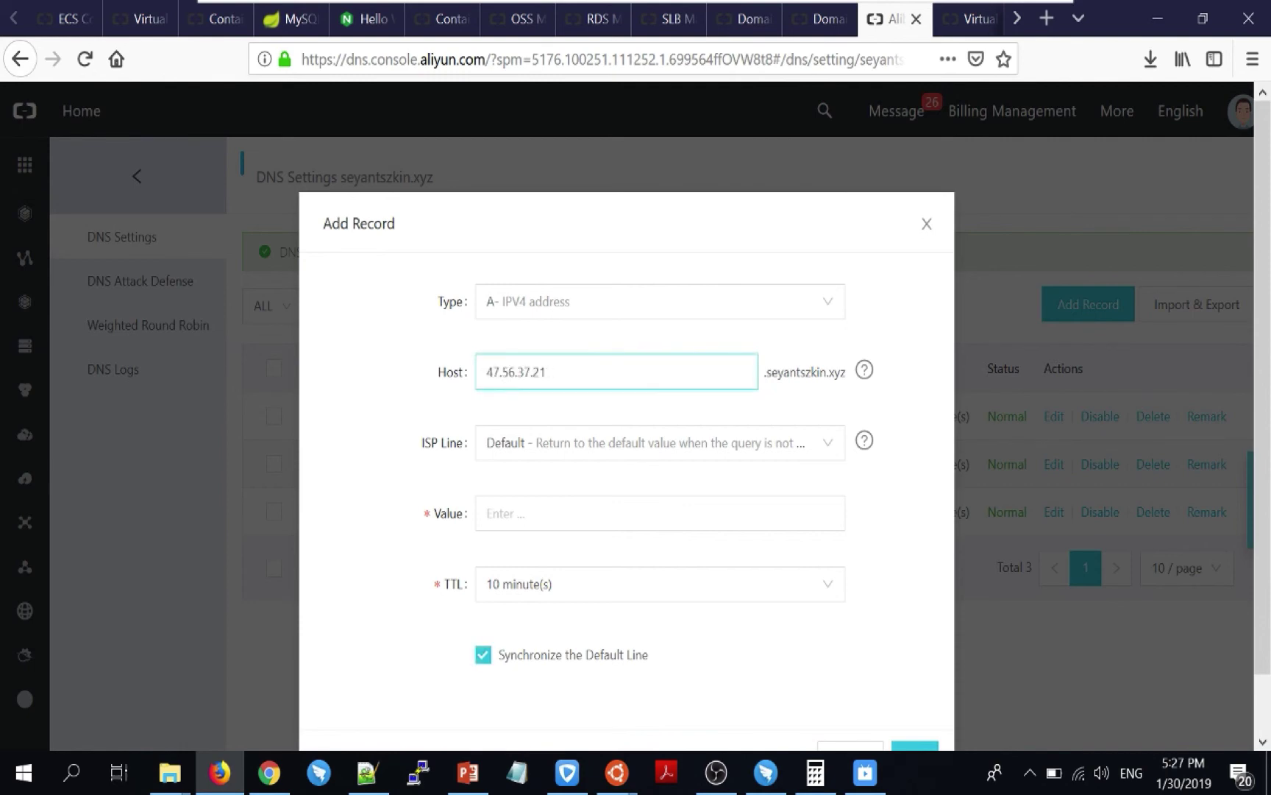
{"action": "key", "text": "BackSpace"}
{"action": "key", "text": "BackSpace"}
{"action": "key", "text": "BackSpace"}
{"action": "key", "text": "BackSpace"}
{"action": "key", "text": "BackSpace"}
{"action": "key", "text": "BackSpace"}
{"action": "key", "text": "BackSpace"}
{"action": "key", "text": "BackSpace"}
{"action": "key", "text": "BackSpace"}
{"action": "key", "text": "BackSpace"}
{"action": "type", "text": "w"}
- Set the new www record's value to the ingress endpoint 47.56.37.217 and save the record
{"action": "left_click", "coordinate": [660, 513]}
{"action": "key", "text": "ctrl+v"}
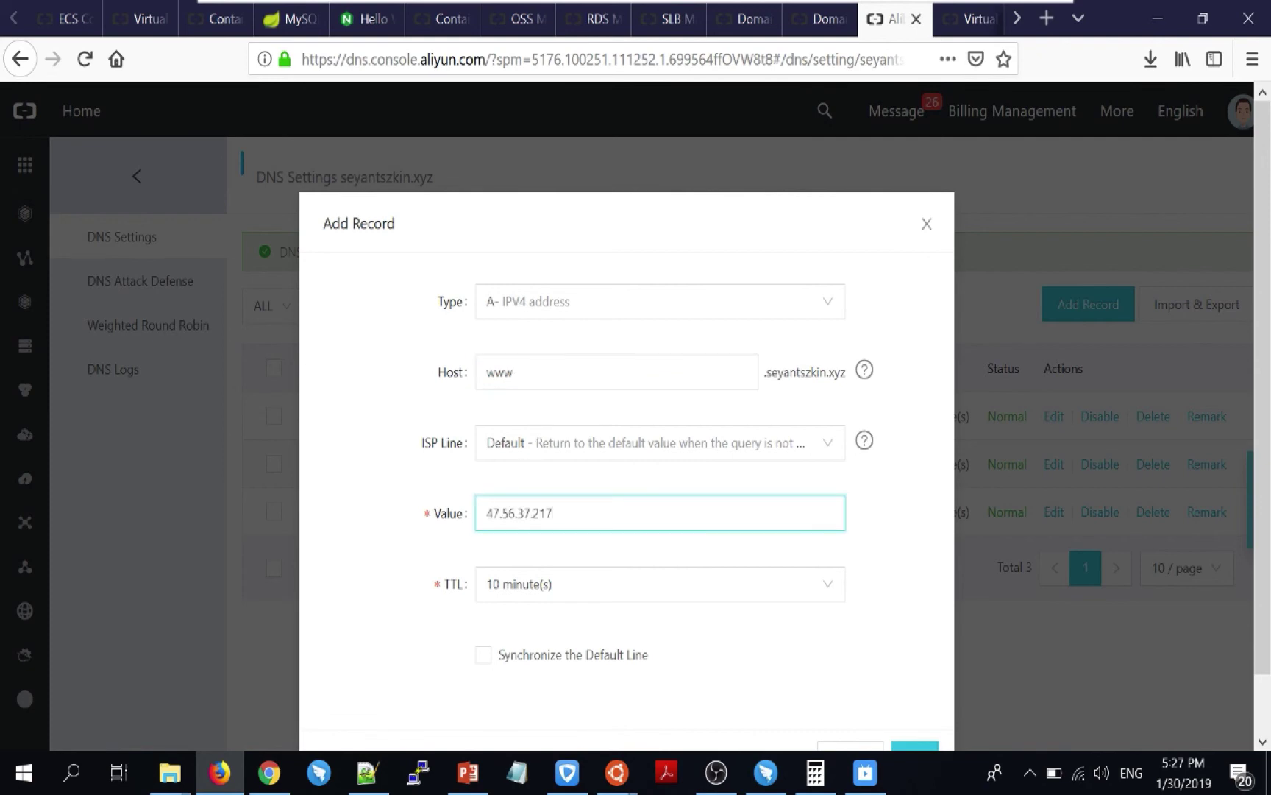
{"action": "scroll", "coordinate": [539, 522], "scroll_direction": "down", "scroll_amount": 2}
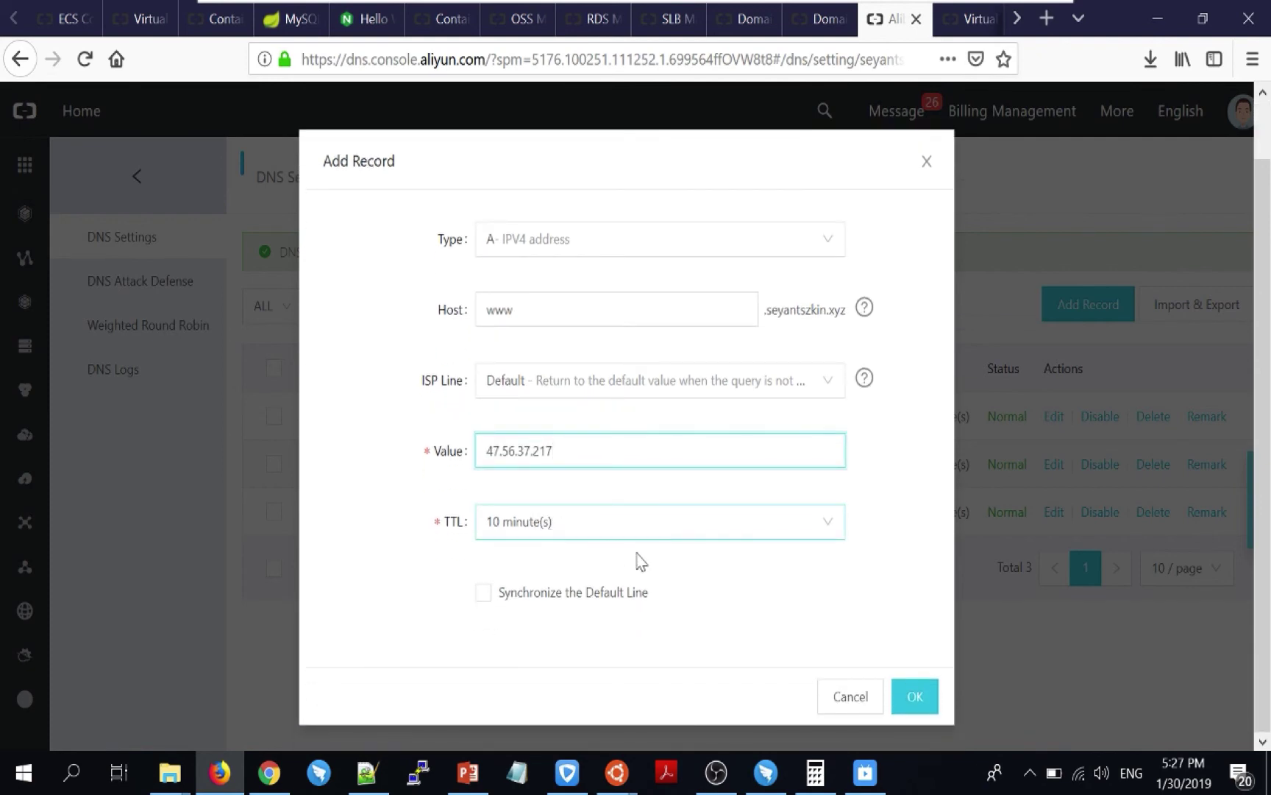
{"action": "left_click", "coordinate": [913, 692]}
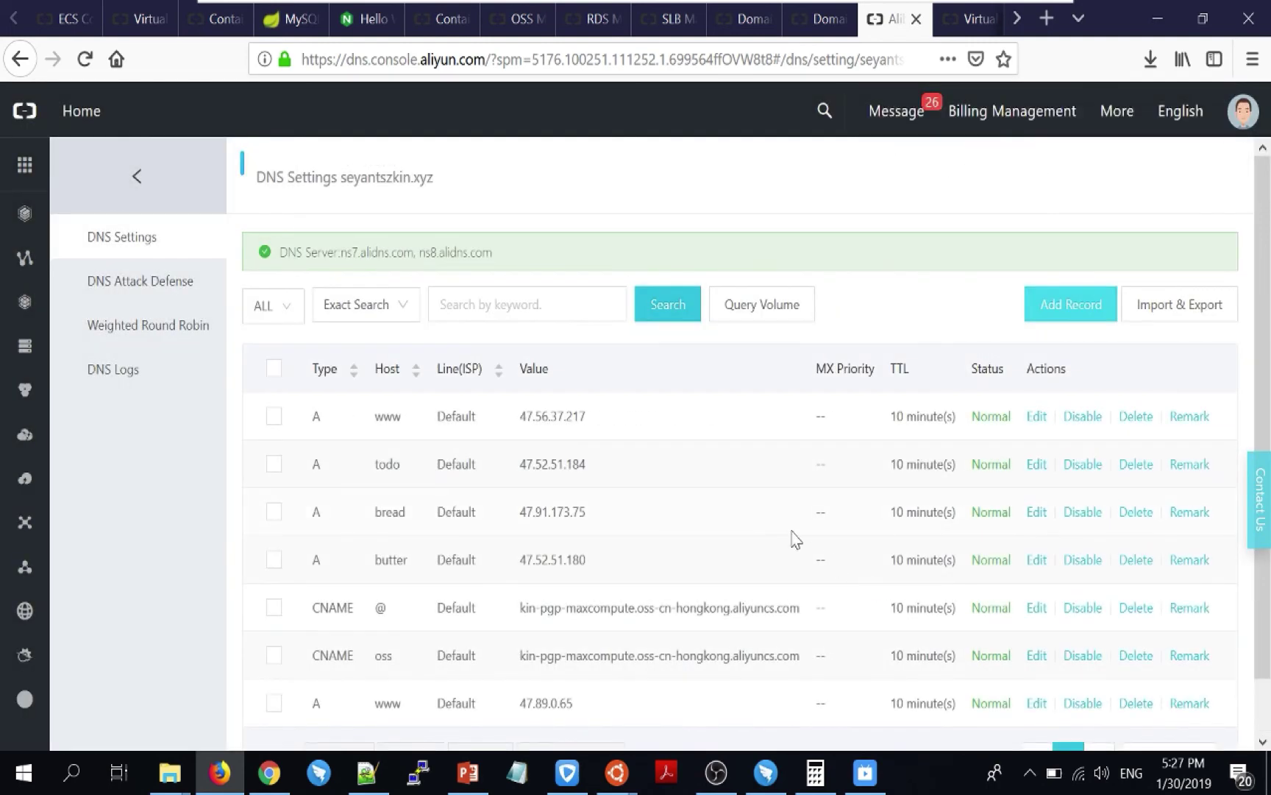
- Disable the older www A record that points to 47.89.0.65
{"action": "scroll", "coordinate": [795, 539], "scroll_direction": "down", "scroll_amount": 2}
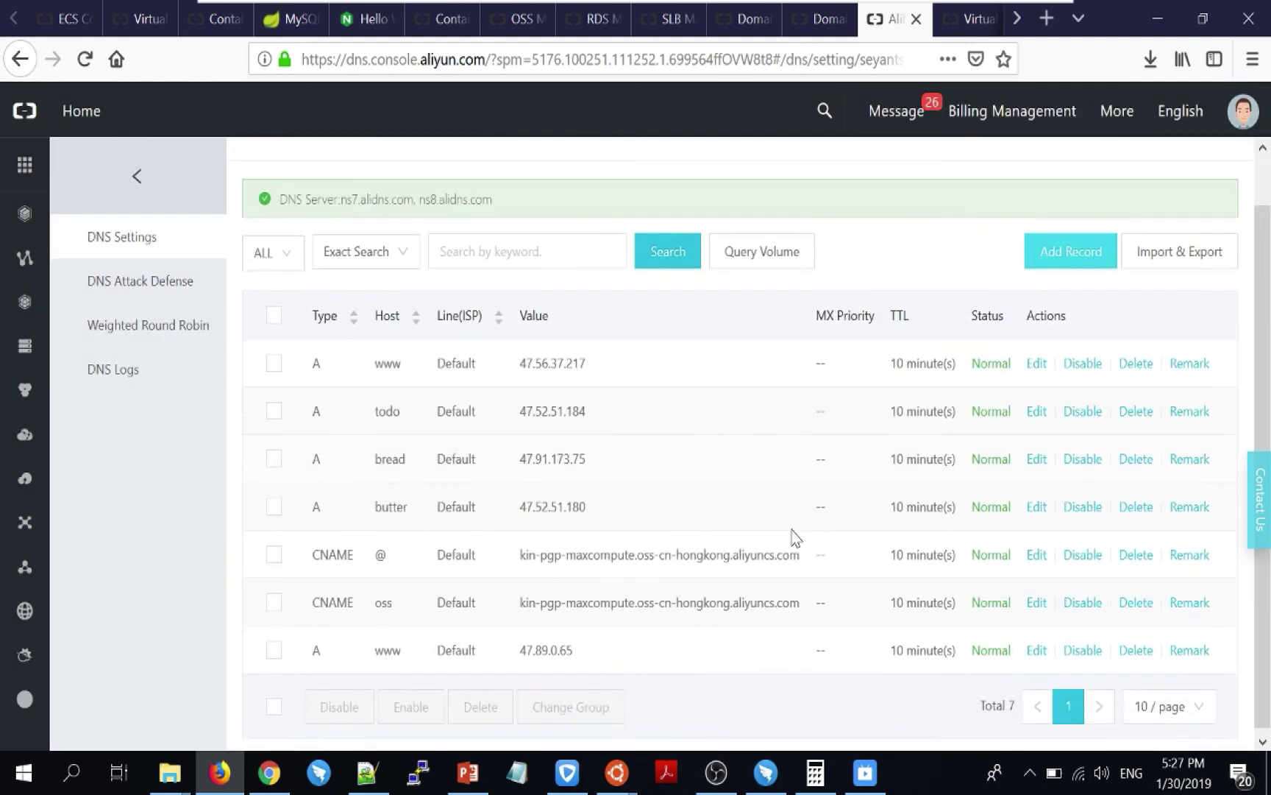
{"action": "left_click", "coordinate": [1083, 651]}
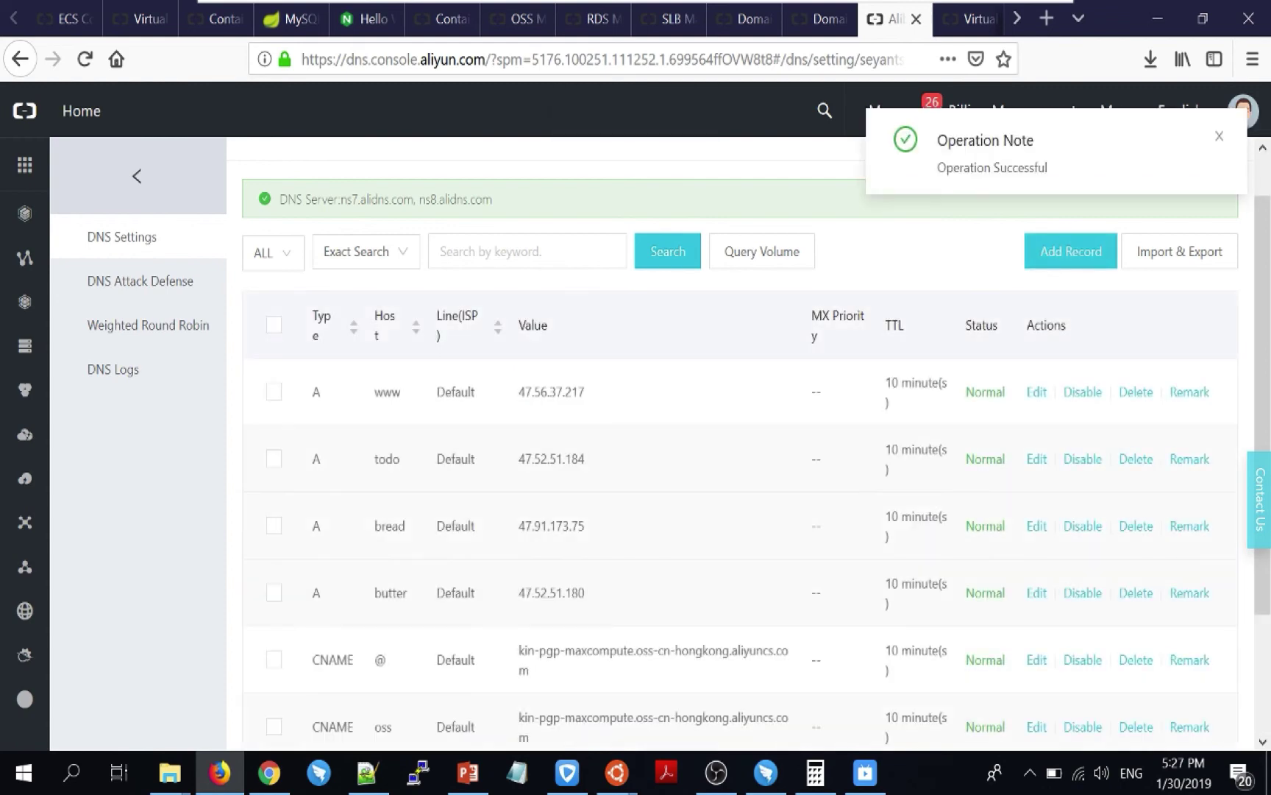
{"action": "scroll", "coordinate": [777, 550], "scroll_direction": "down", "scroll_amount": 3}
{"action": "scroll", "coordinate": [777, 550], "scroll_direction": "up", "scroll_amount": 3}
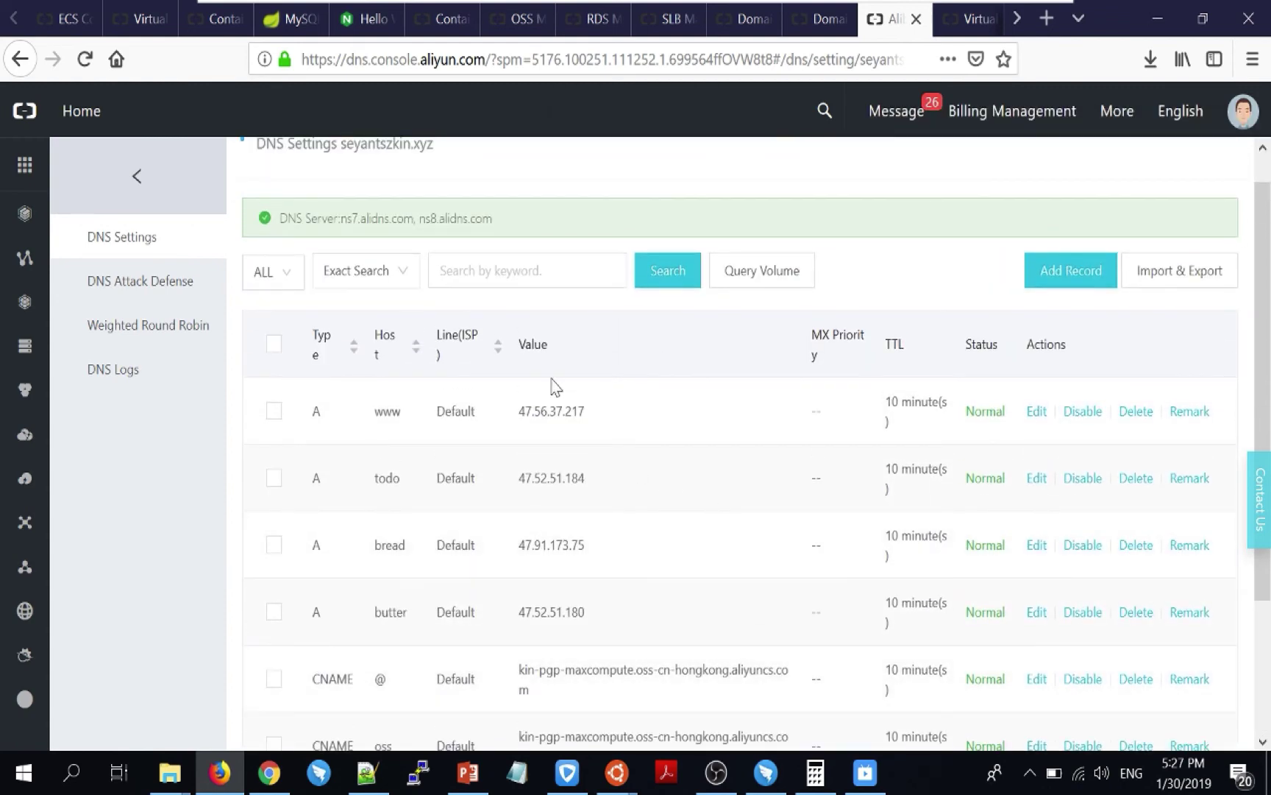
{"action": "mouse_move", "coordinate": [237, 11]}
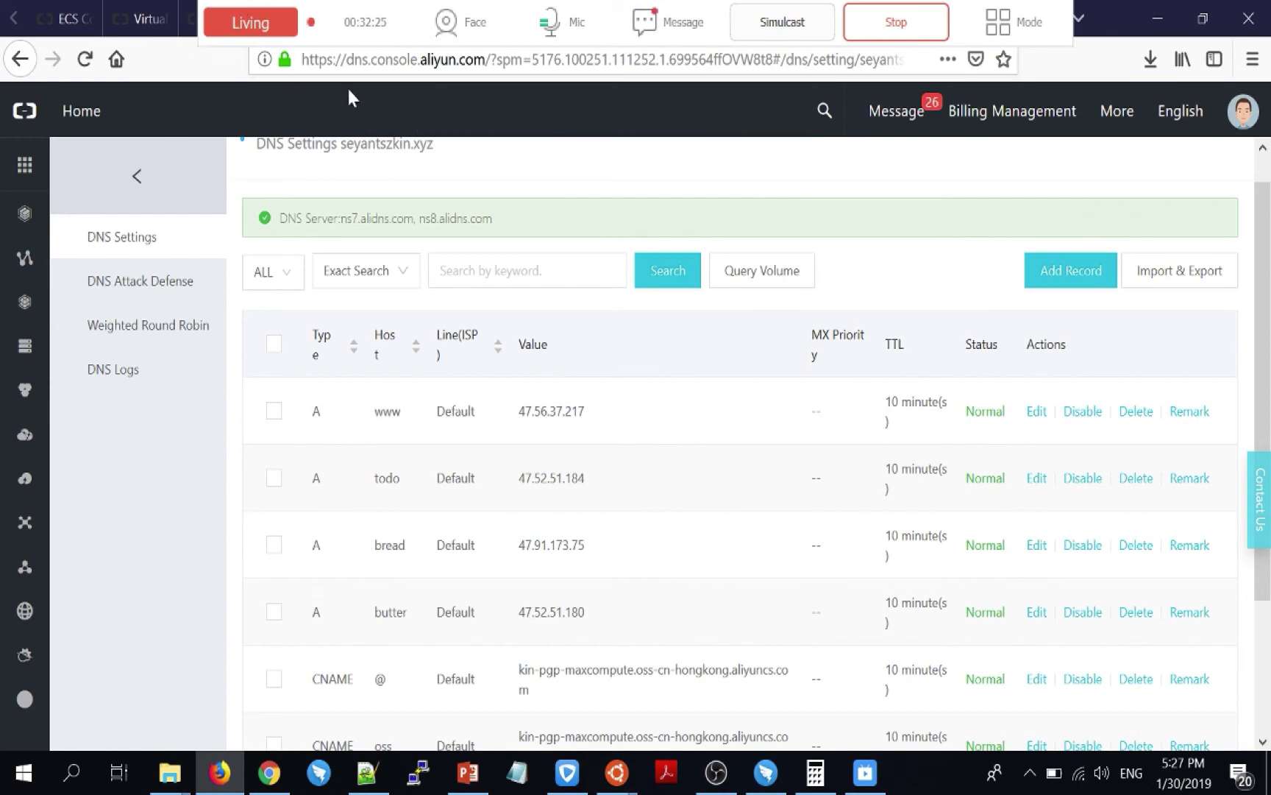
{"action": "left_click", "coordinate": [354, 24]}
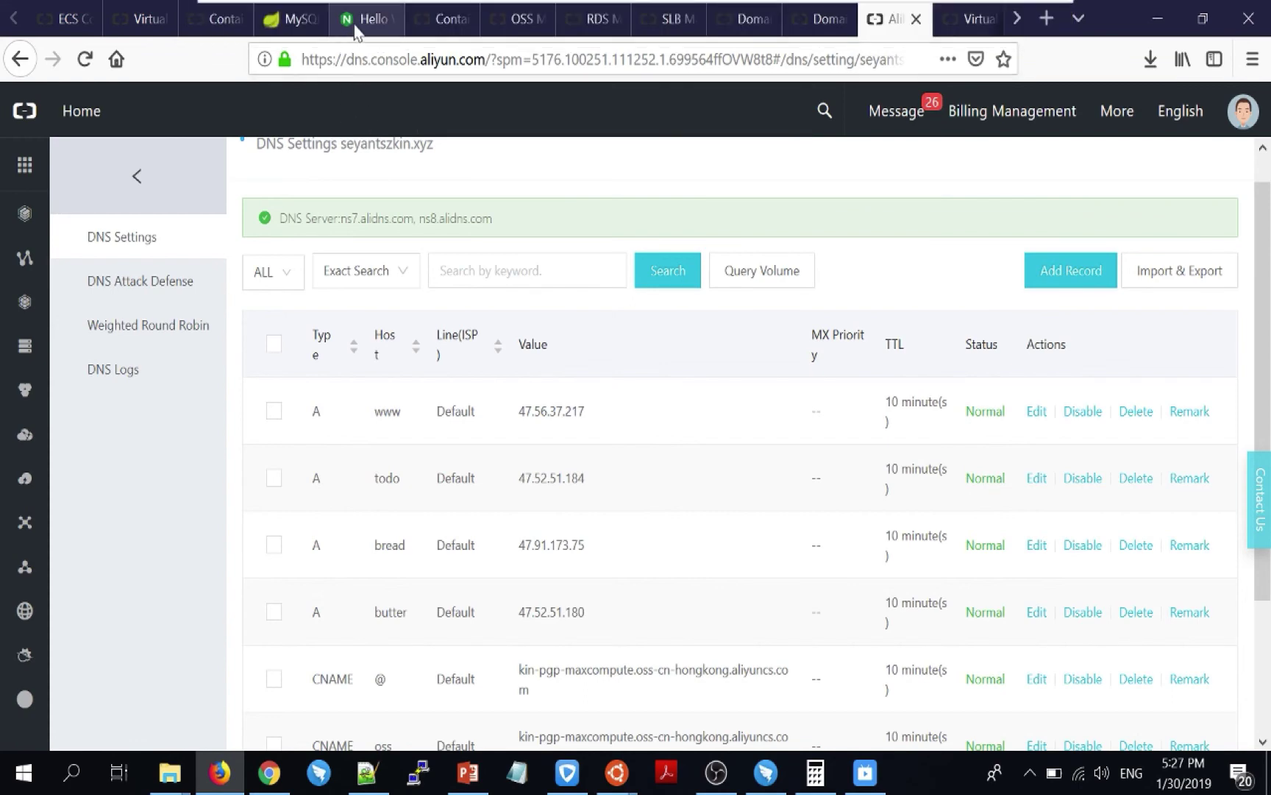
{"action": "left_click", "coordinate": [316, 58]}
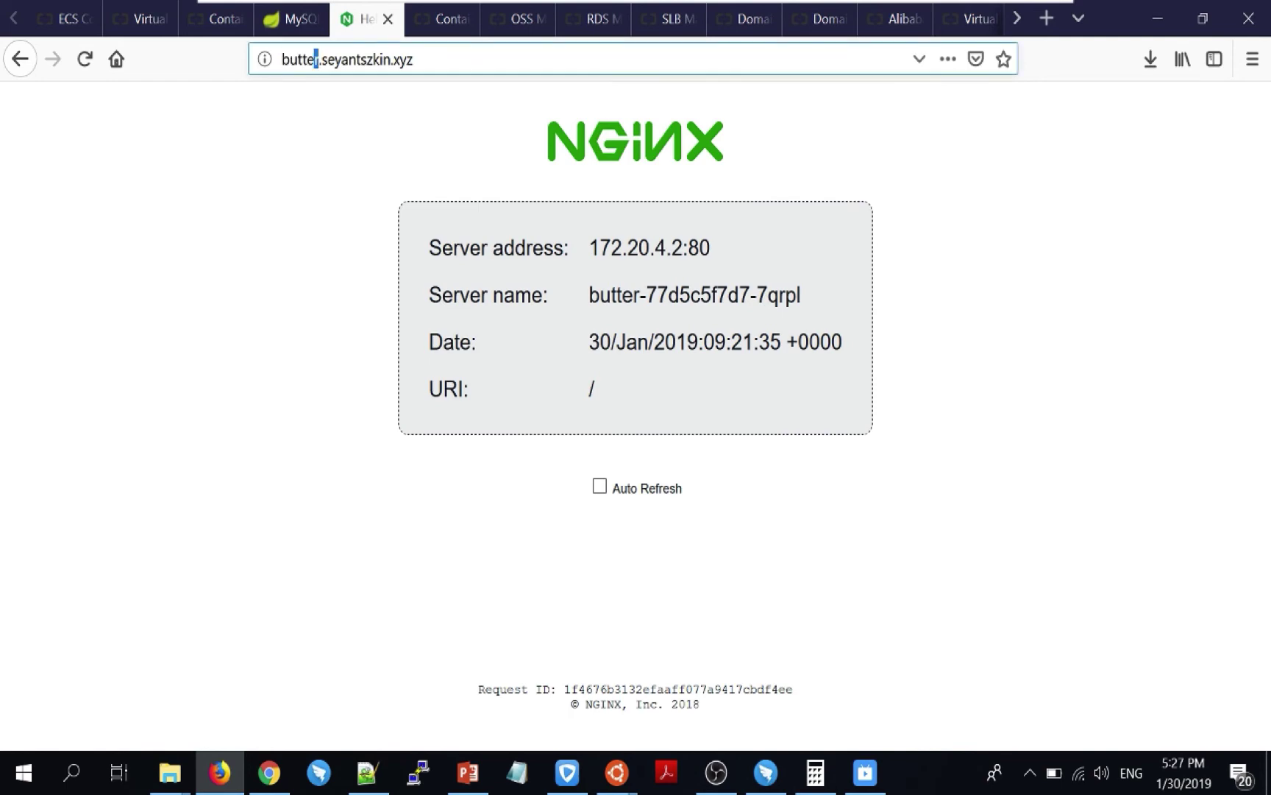
{"action": "left_click_drag", "start_coordinate": [316, 59], "coordinate": [205, 65]}
{"action": "type", "text": "www"}
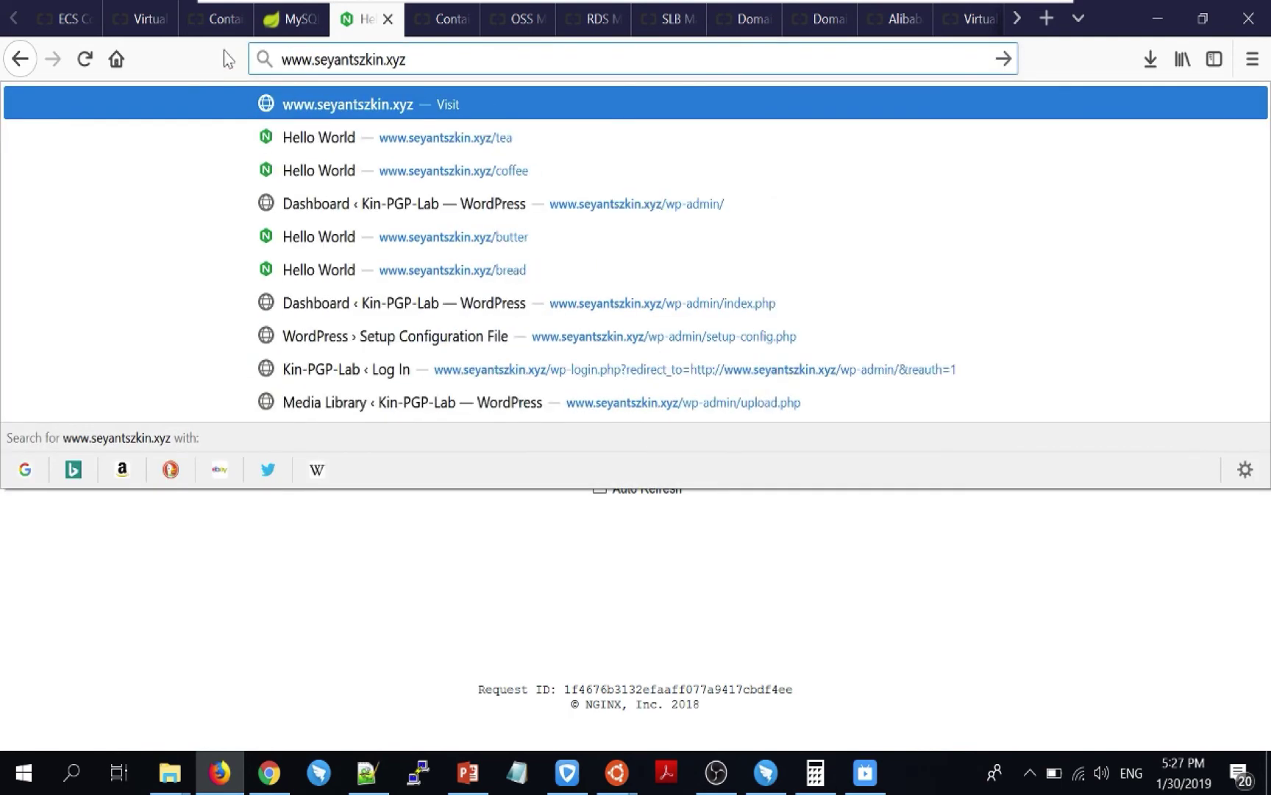
{"action": "key", "text": "Return"}
{"action": "type", "text": "/bread"}
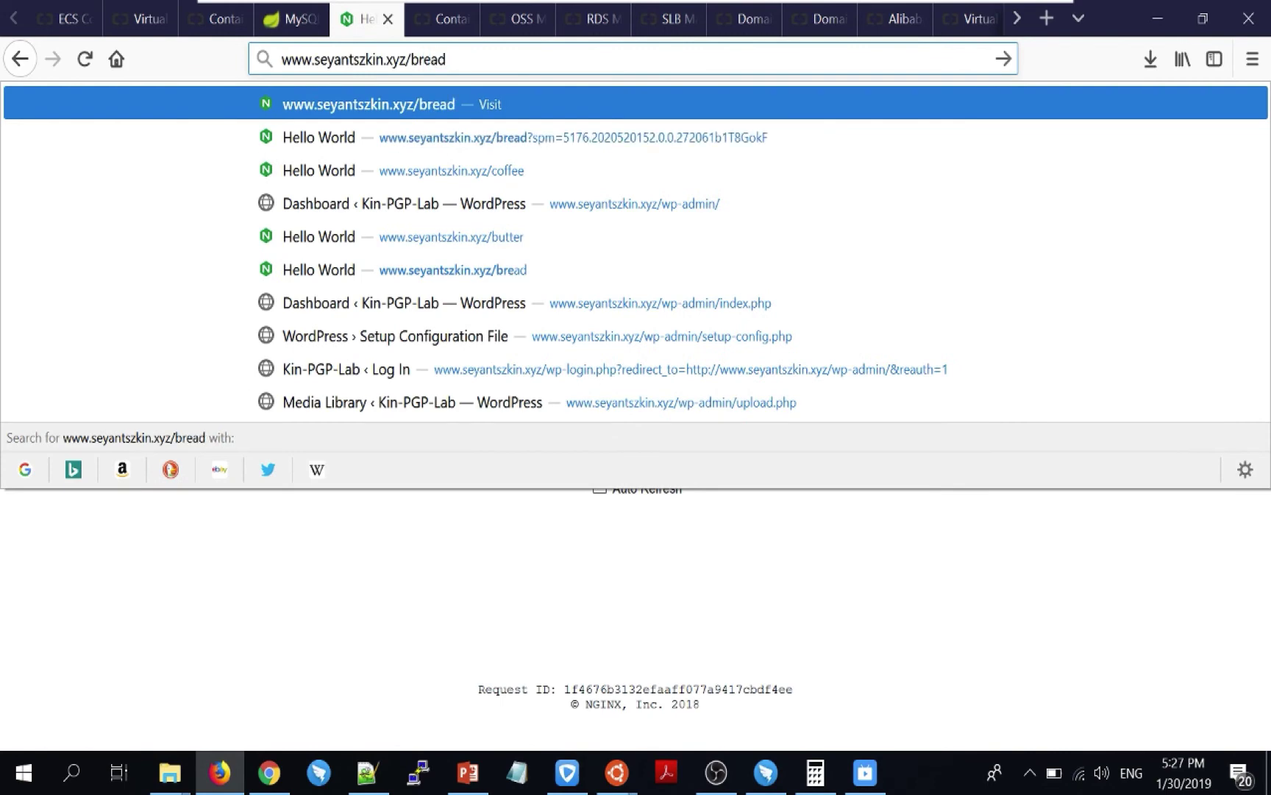
{"action": "key", "text": "Return"}
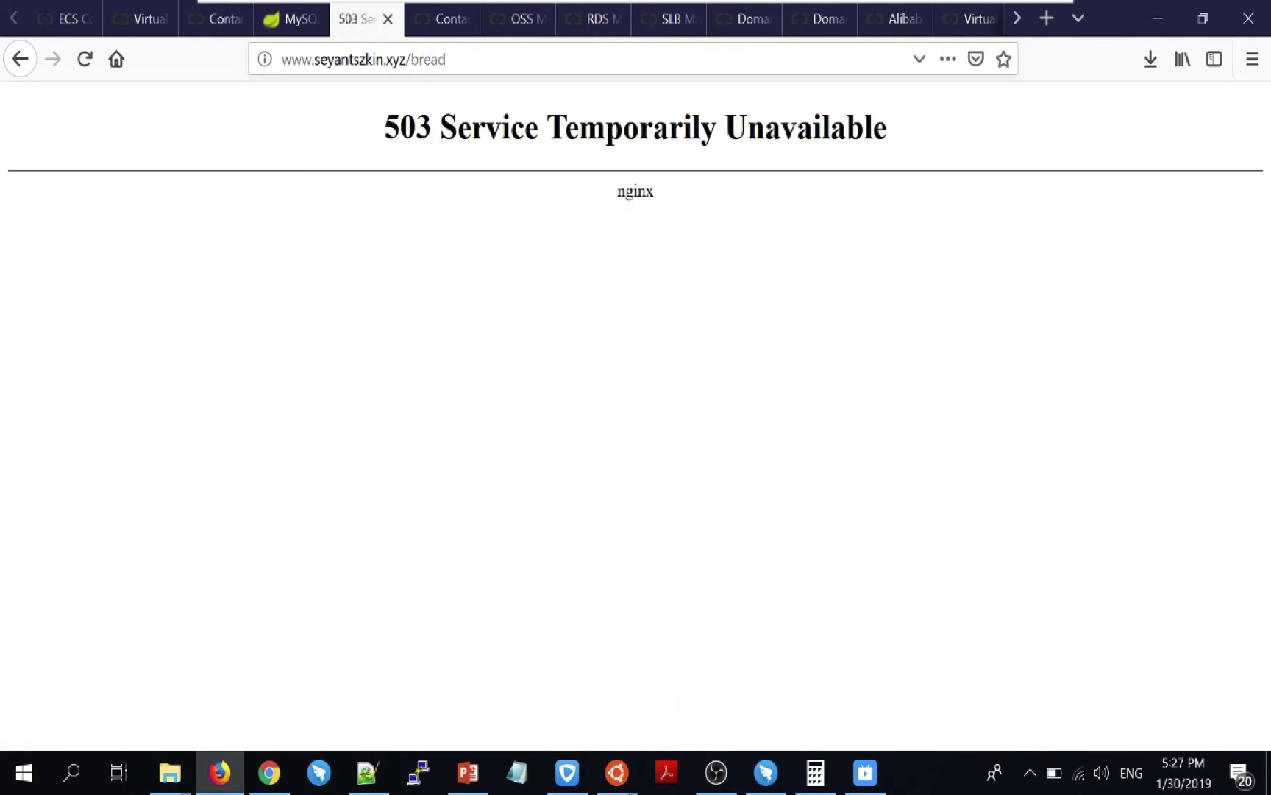
{"action": "key", "text": "ctrl+l"}
{"action": "key", "text": "End"}
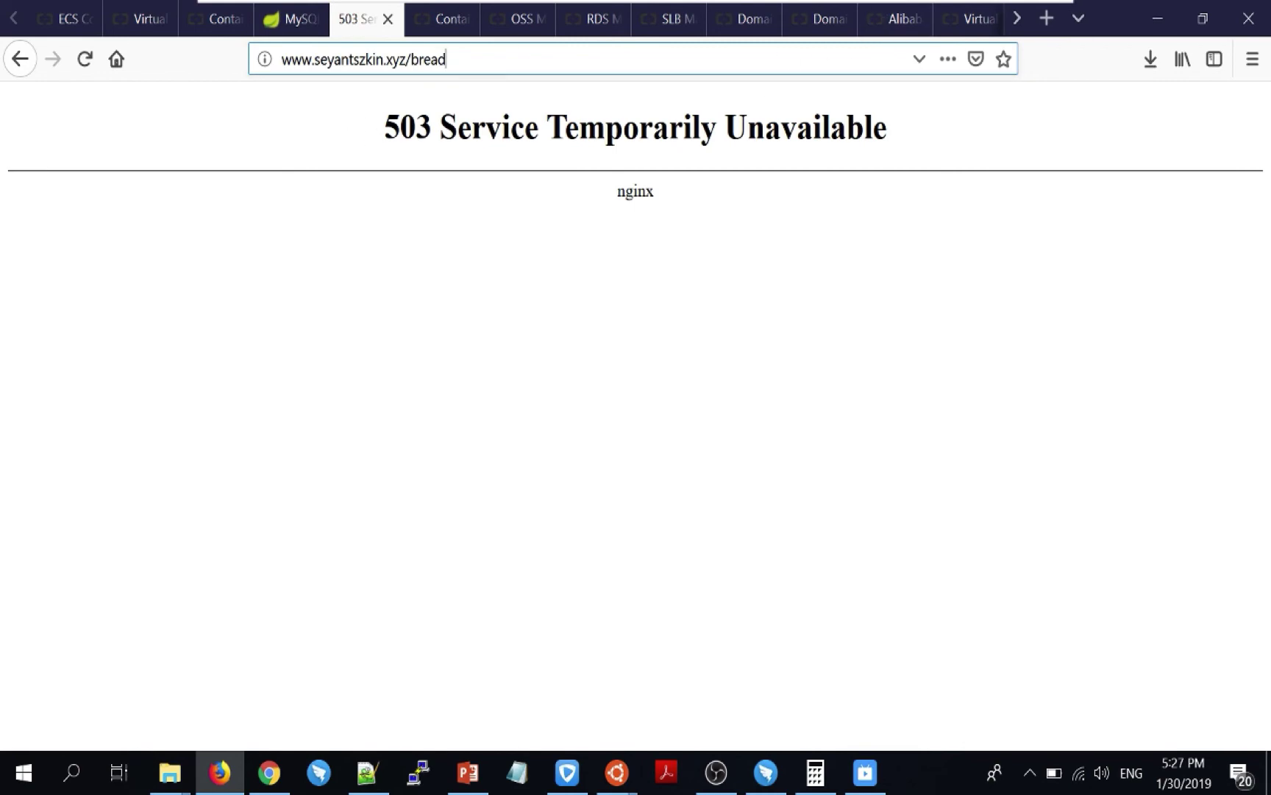
- Open the /bread link of test-ing from the Ingress list, and return to the earlier /bread test page
{"action": "left_click", "coordinate": [200, 19]}
{"action": "left_click", "coordinate": [491, 477]}
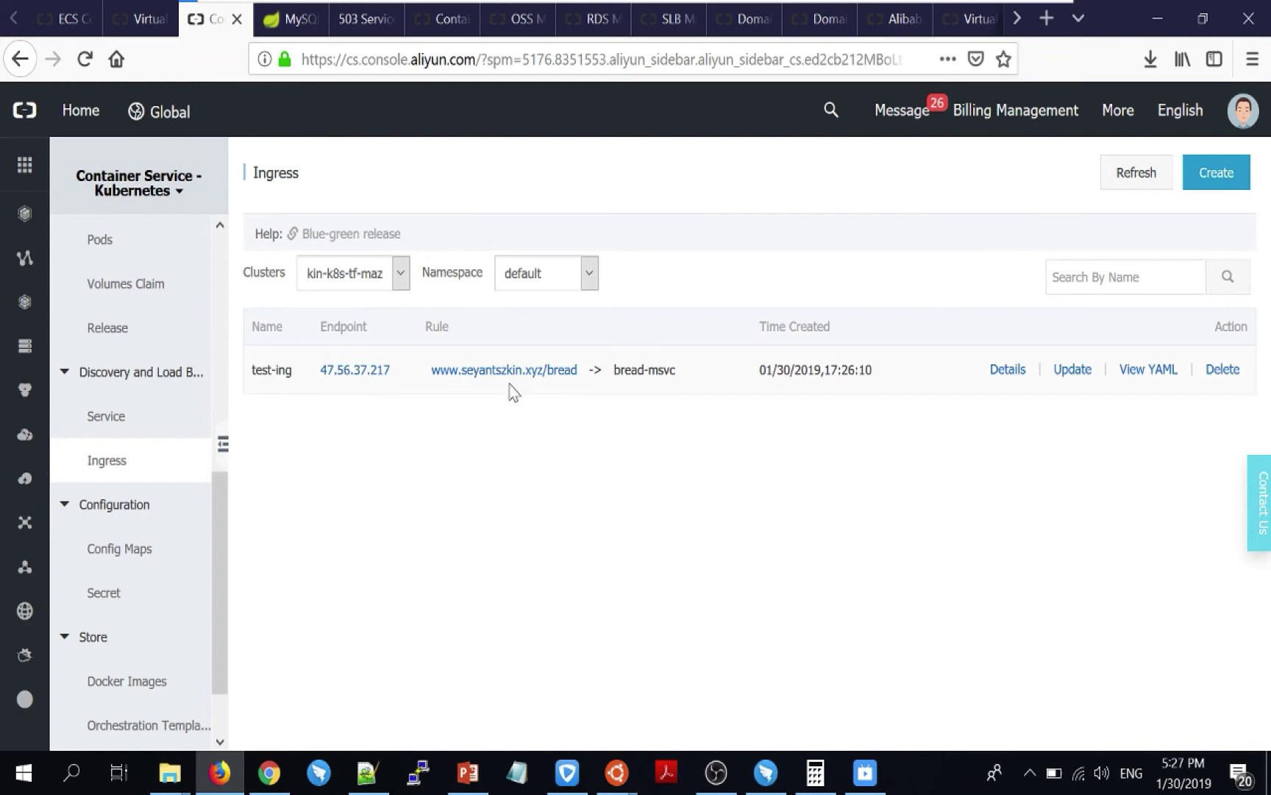
{"action": "left_click", "coordinate": [510, 371]}
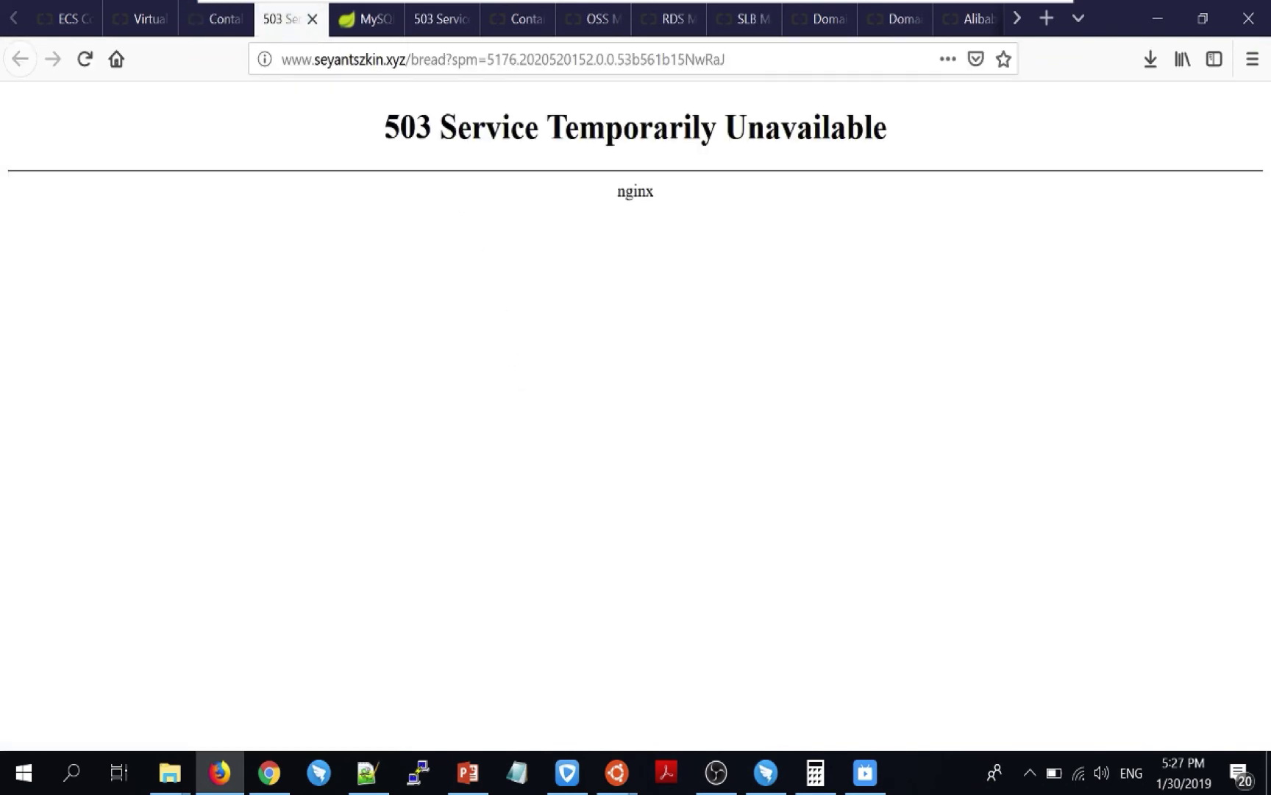
{"action": "left_click", "coordinate": [434, 25]}
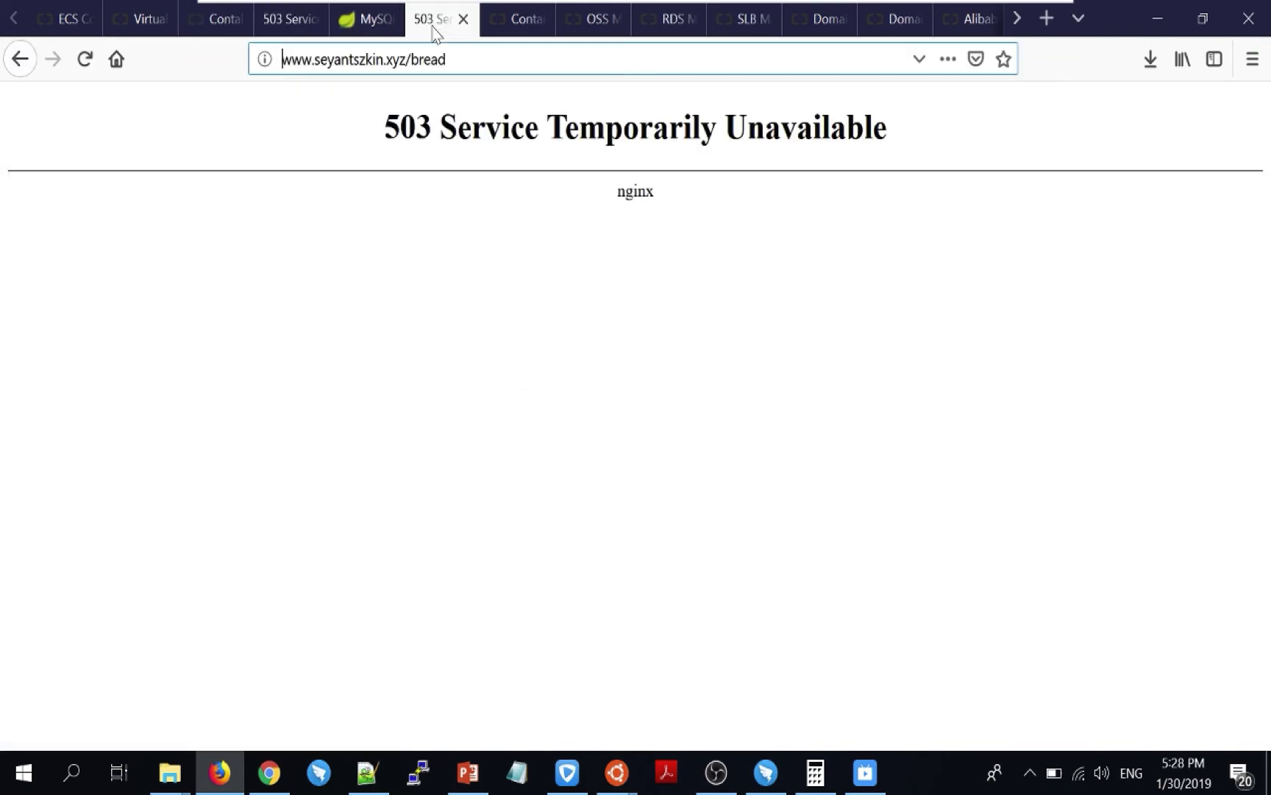
- Review the details of the test-ing ingress, including its rule and events, and return to the Ingress list
{"action": "left_click", "coordinate": [358, 25]}
{"action": "left_click", "coordinate": [301, 30]}
{"action": "left_click", "coordinate": [227, 28]}
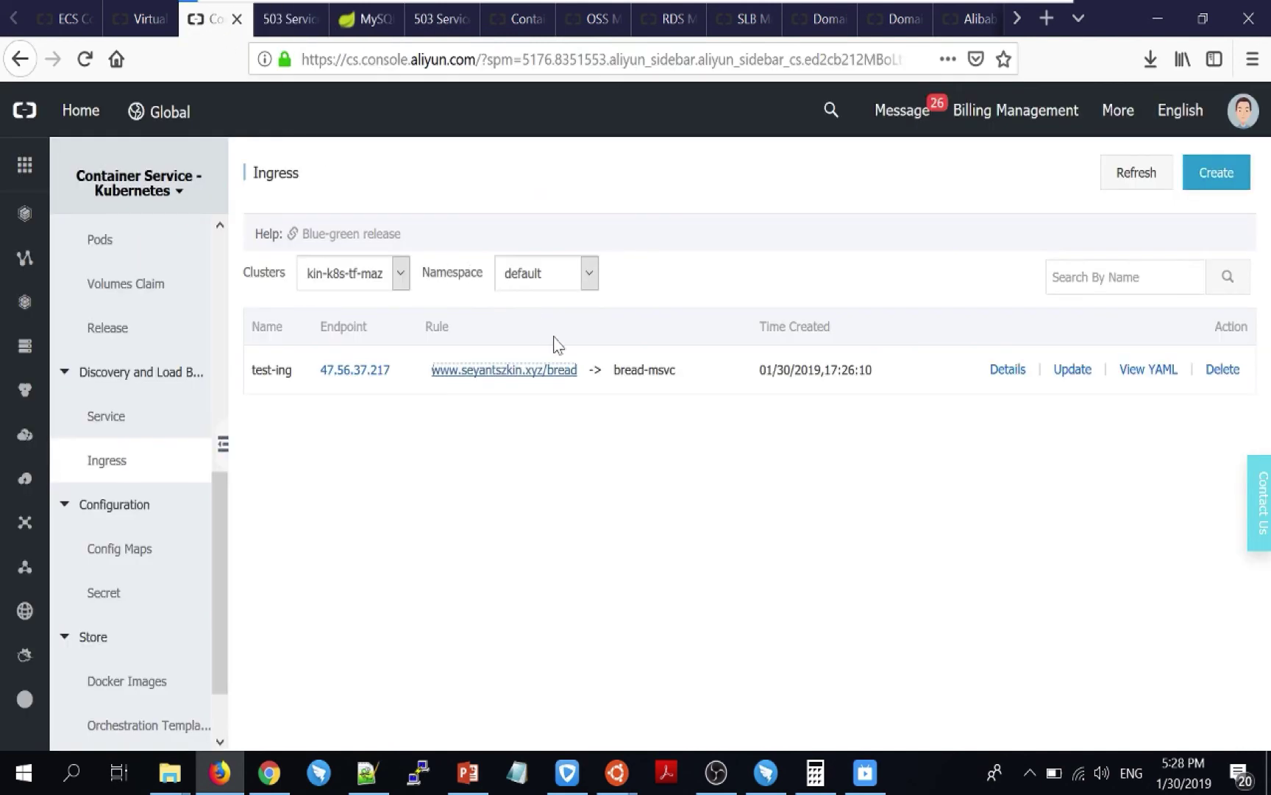
{"action": "left_click", "coordinate": [997, 371]}
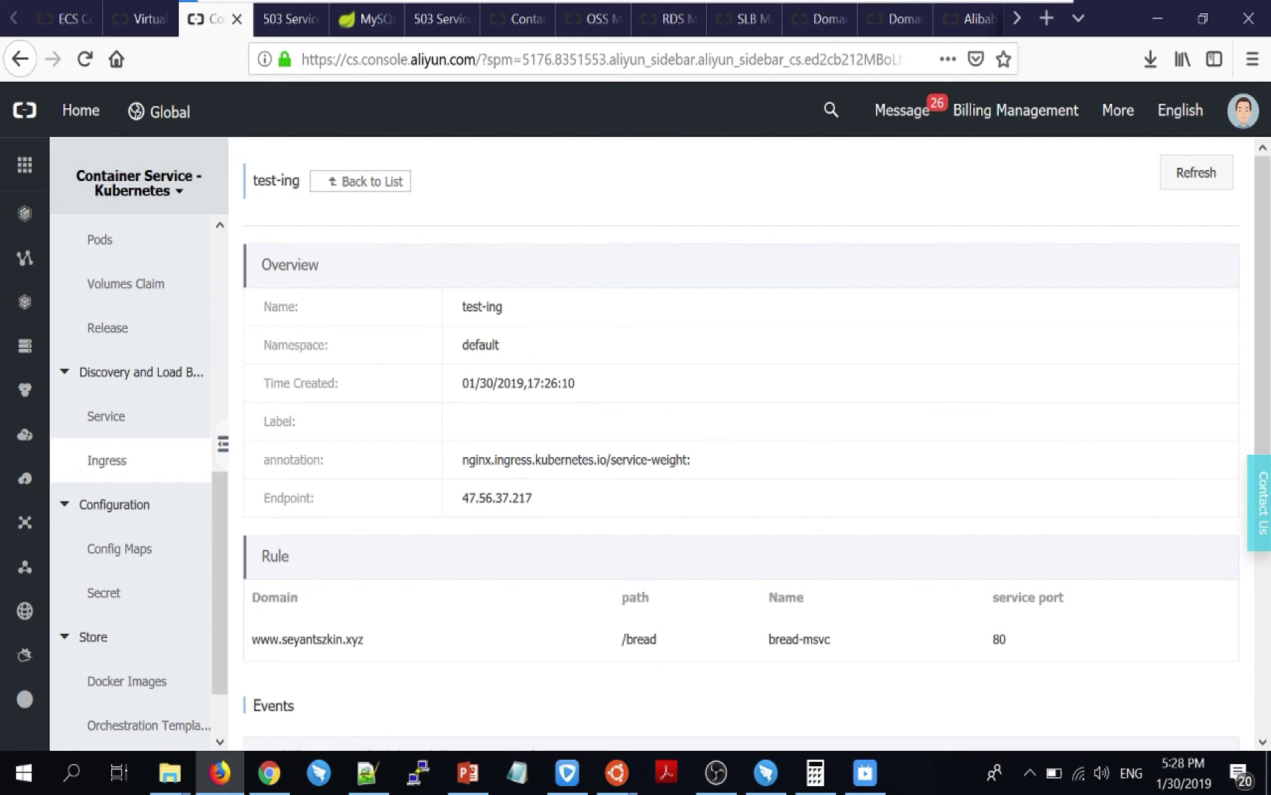
{"action": "scroll", "coordinate": [582, 467], "scroll_direction": "down", "scroll_amount": 3}
{"action": "scroll", "coordinate": [583, 464], "scroll_direction": "down", "scroll_amount": 2}
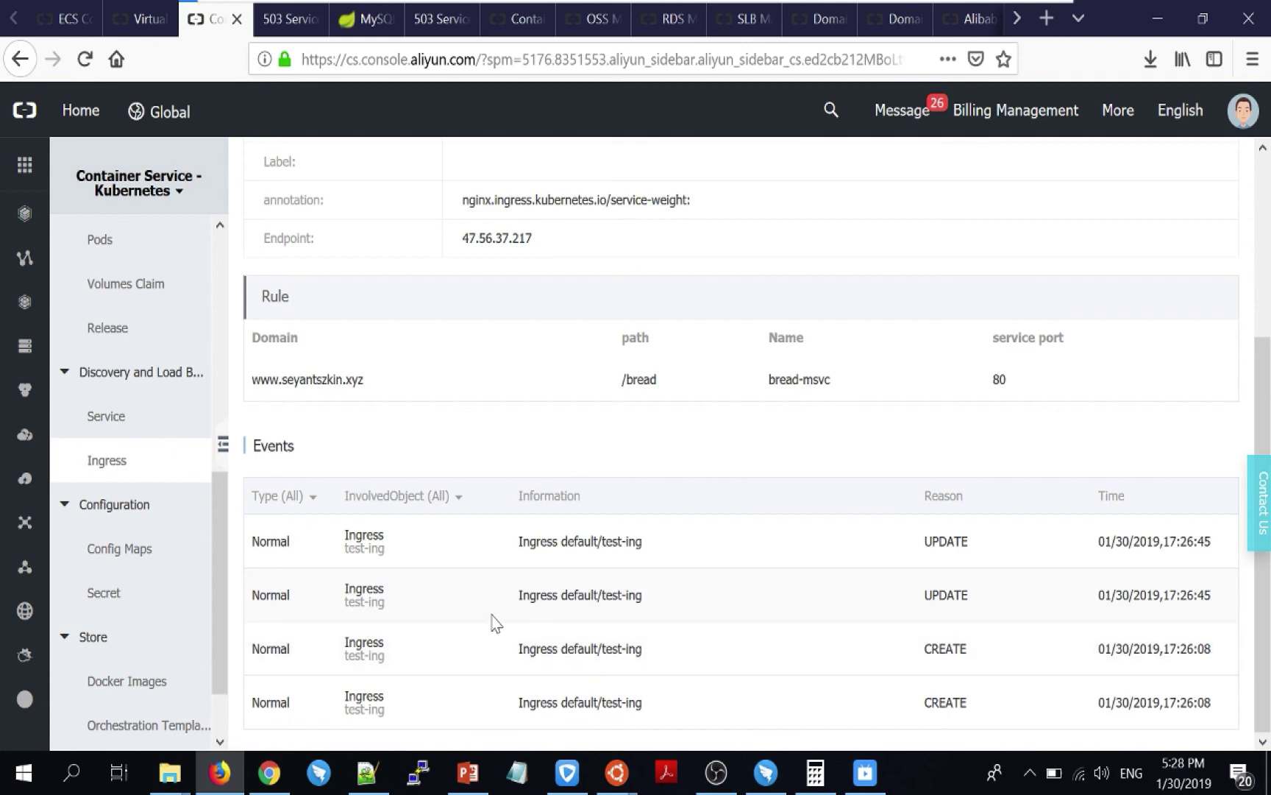
{"action": "scroll", "coordinate": [495, 622], "scroll_direction": "up", "scroll_amount": 4}
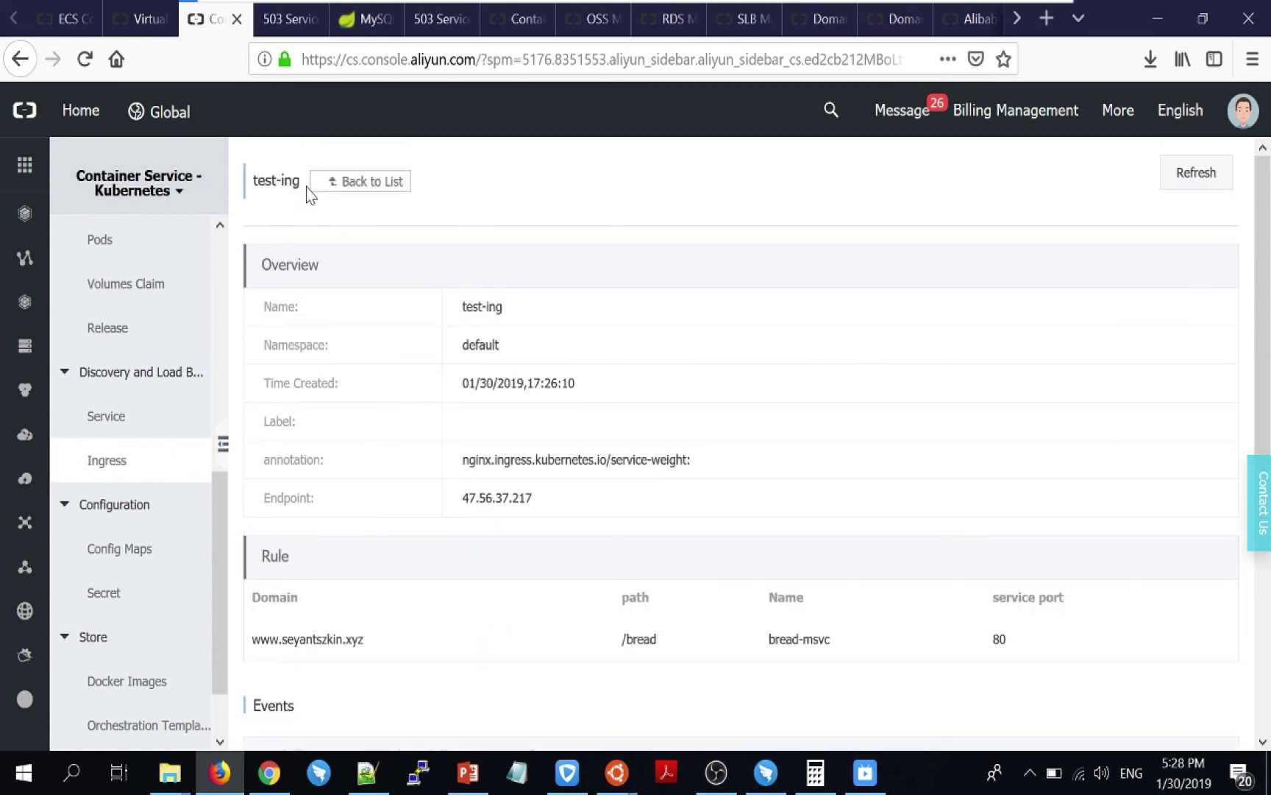
{"action": "left_click", "coordinate": [348, 182]}
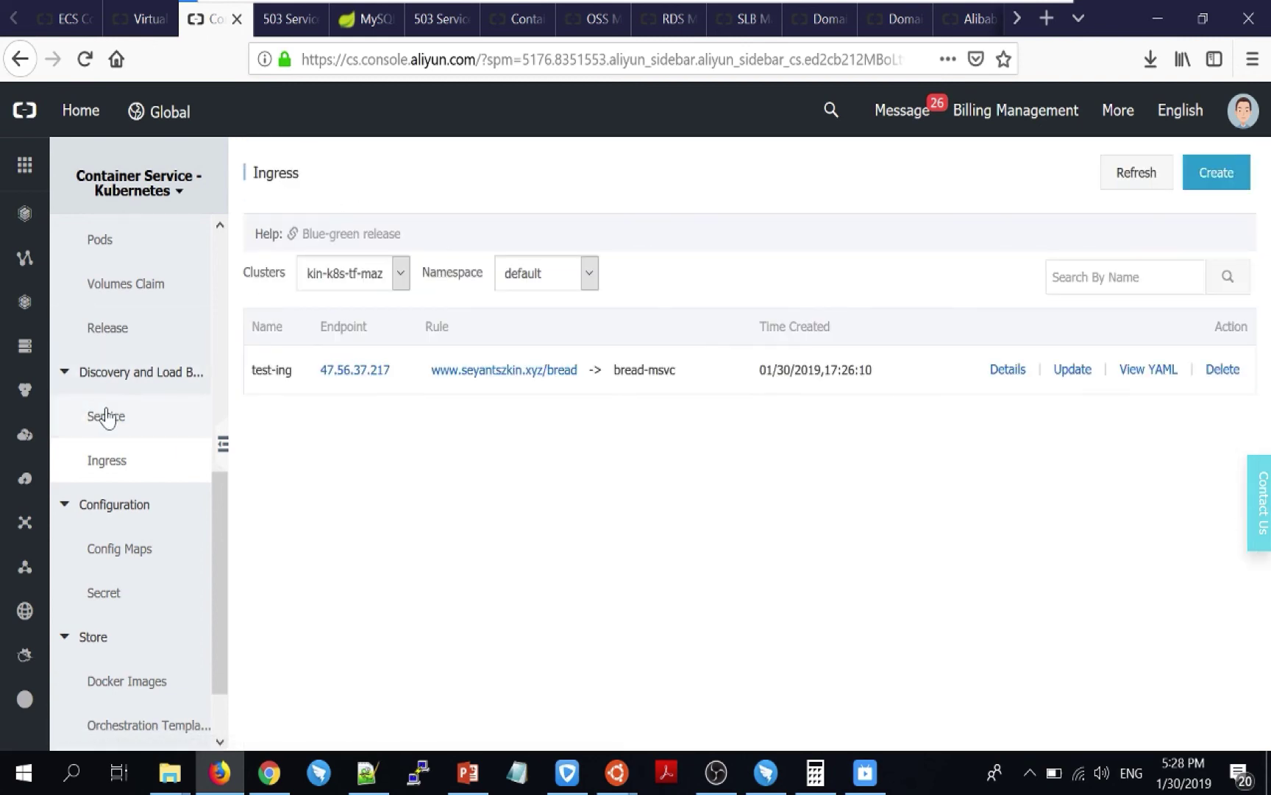
- Create a ClusterIp service named butter-msvc related to butter, mapping service port 80 to container port 80 over TCP
{"action": "left_click", "coordinate": [107, 416]}
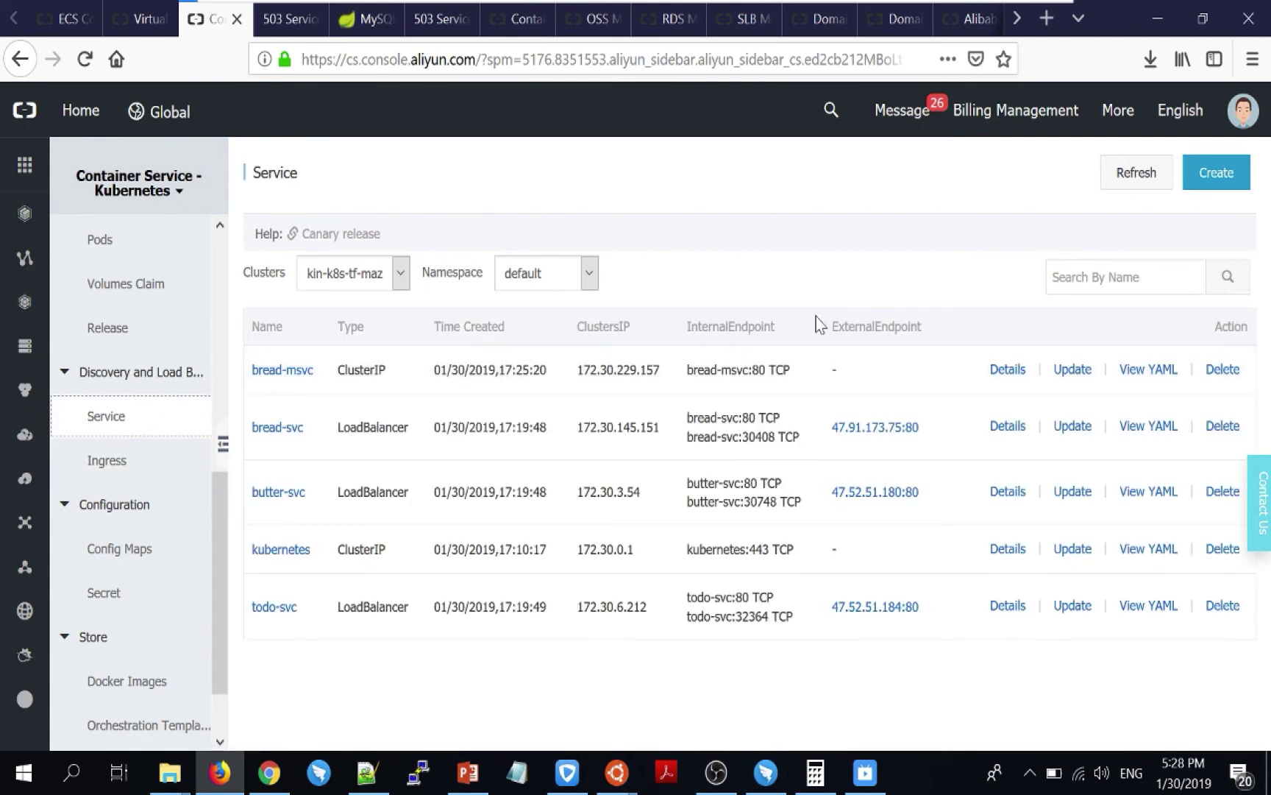
{"action": "left_click", "coordinate": [1222, 176]}
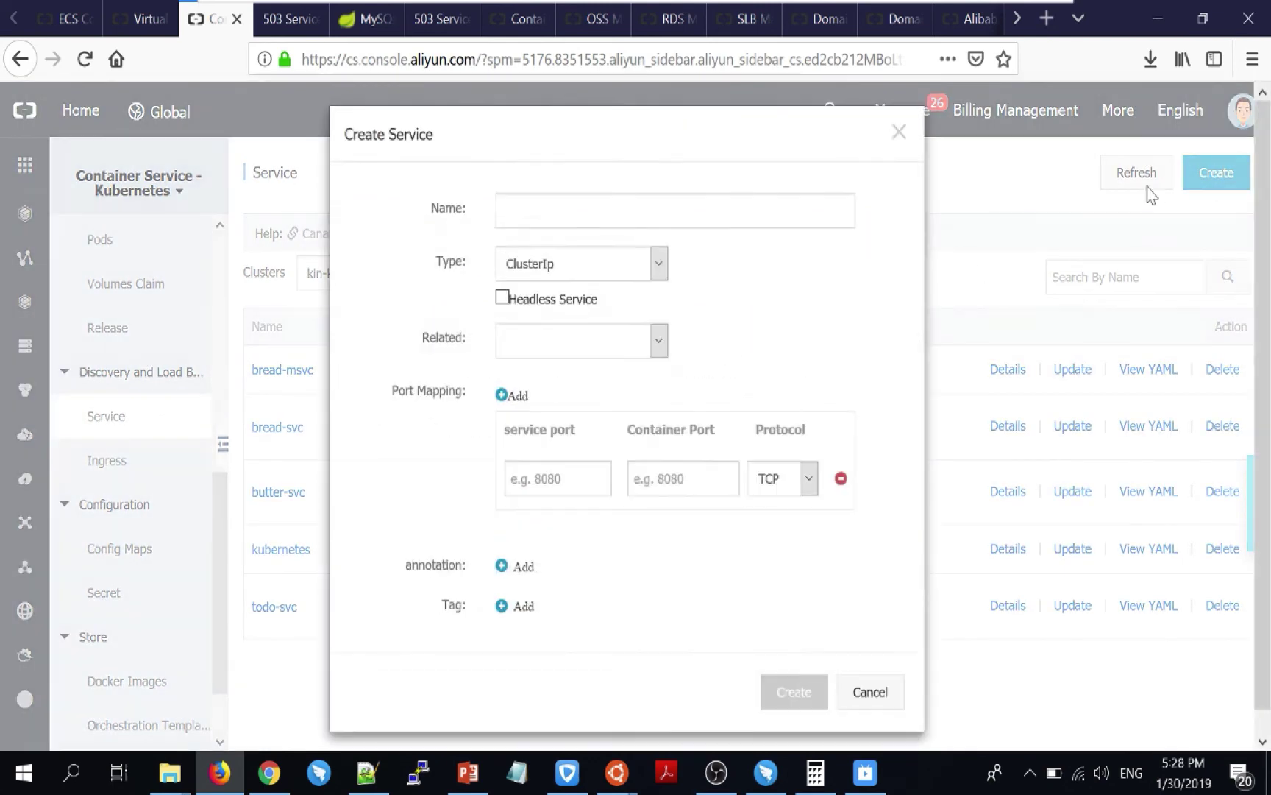
{"action": "left_click", "coordinate": [651, 224]}
{"action": "type", "text": "butter-msvc"}
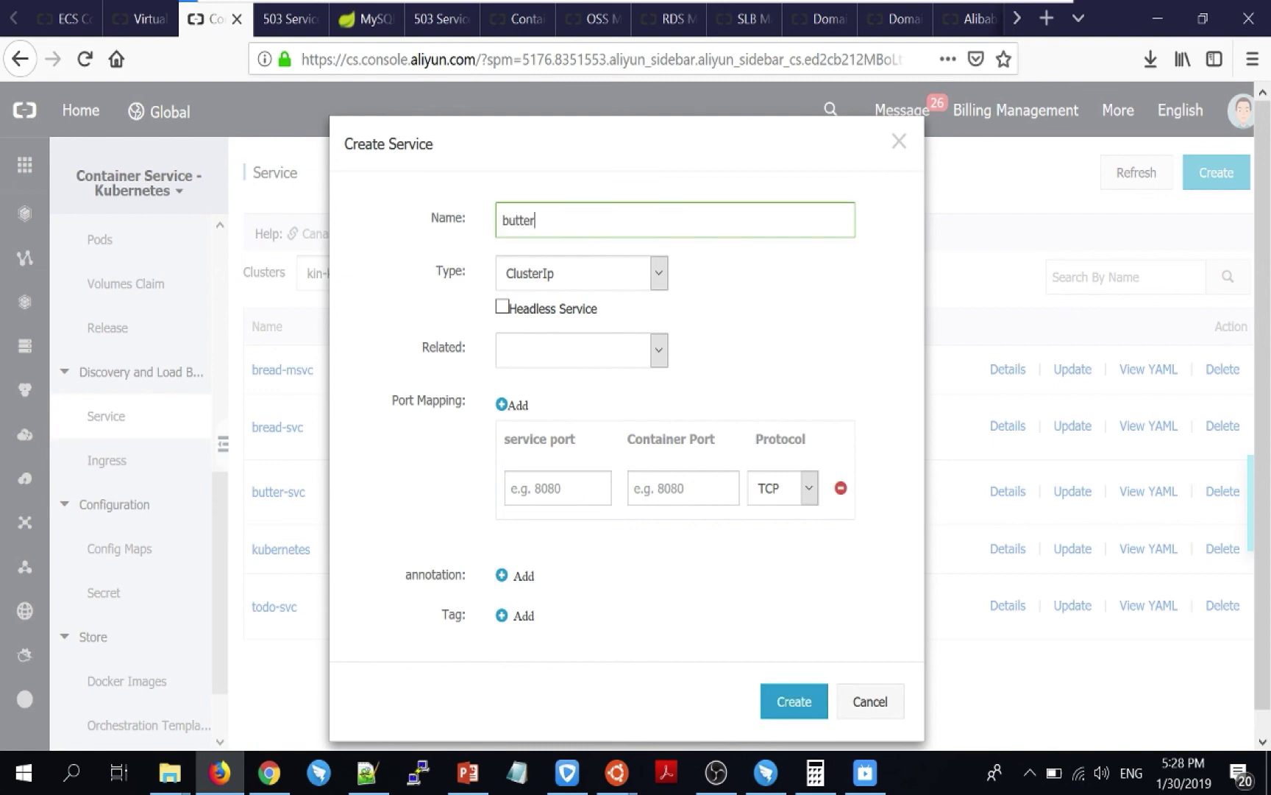
{"action": "left_click", "coordinate": [577, 353]}
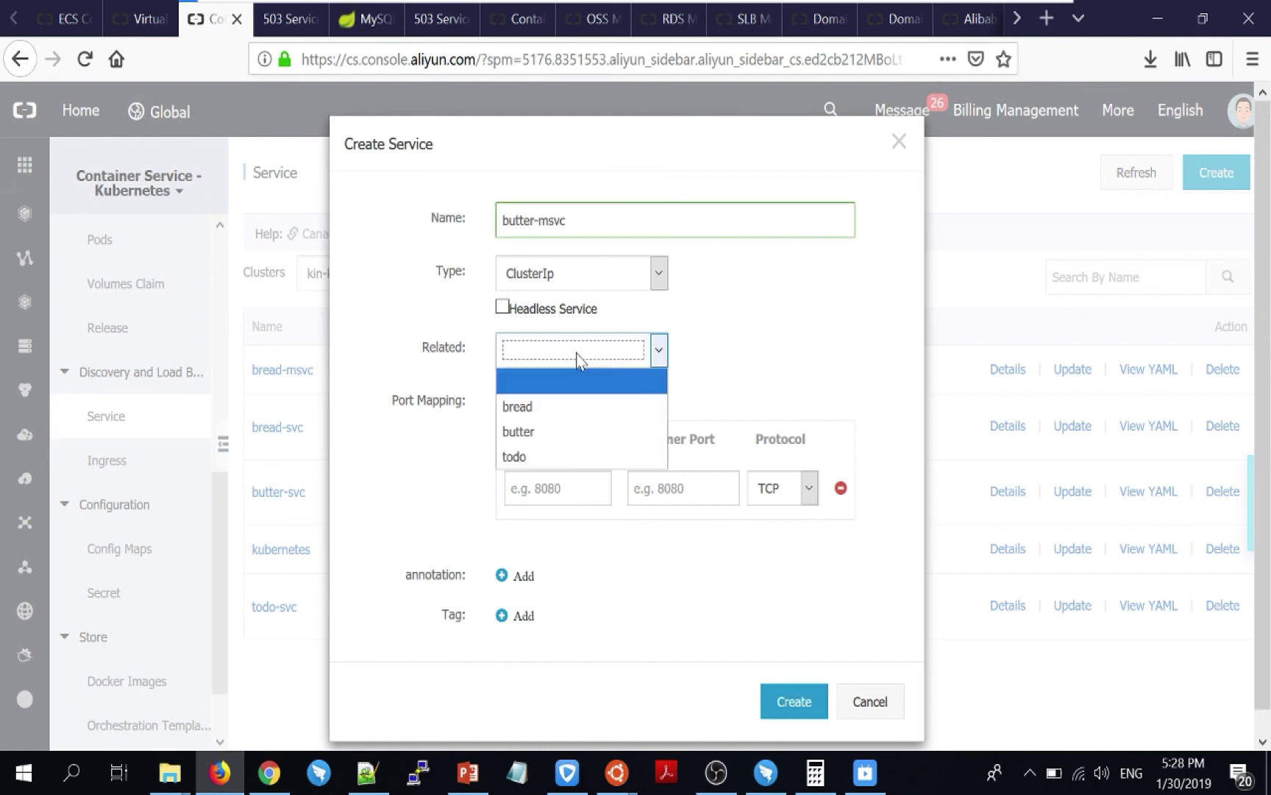
{"action": "left_click", "coordinate": [551, 433]}
{"action": "left_click", "coordinate": [574, 482]}
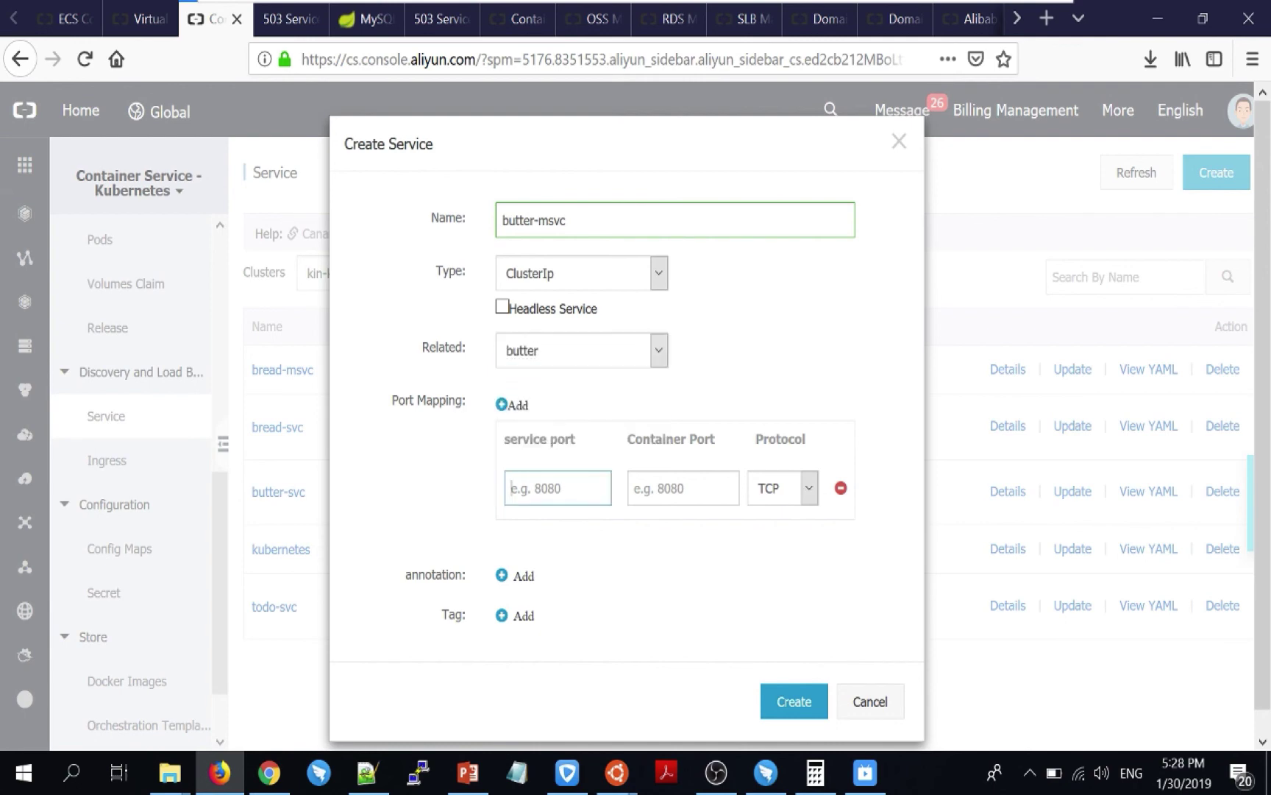
{"action": "type", "text": "80"}
{"action": "key", "text": "Tab"}
{"action": "type", "text": "80"}
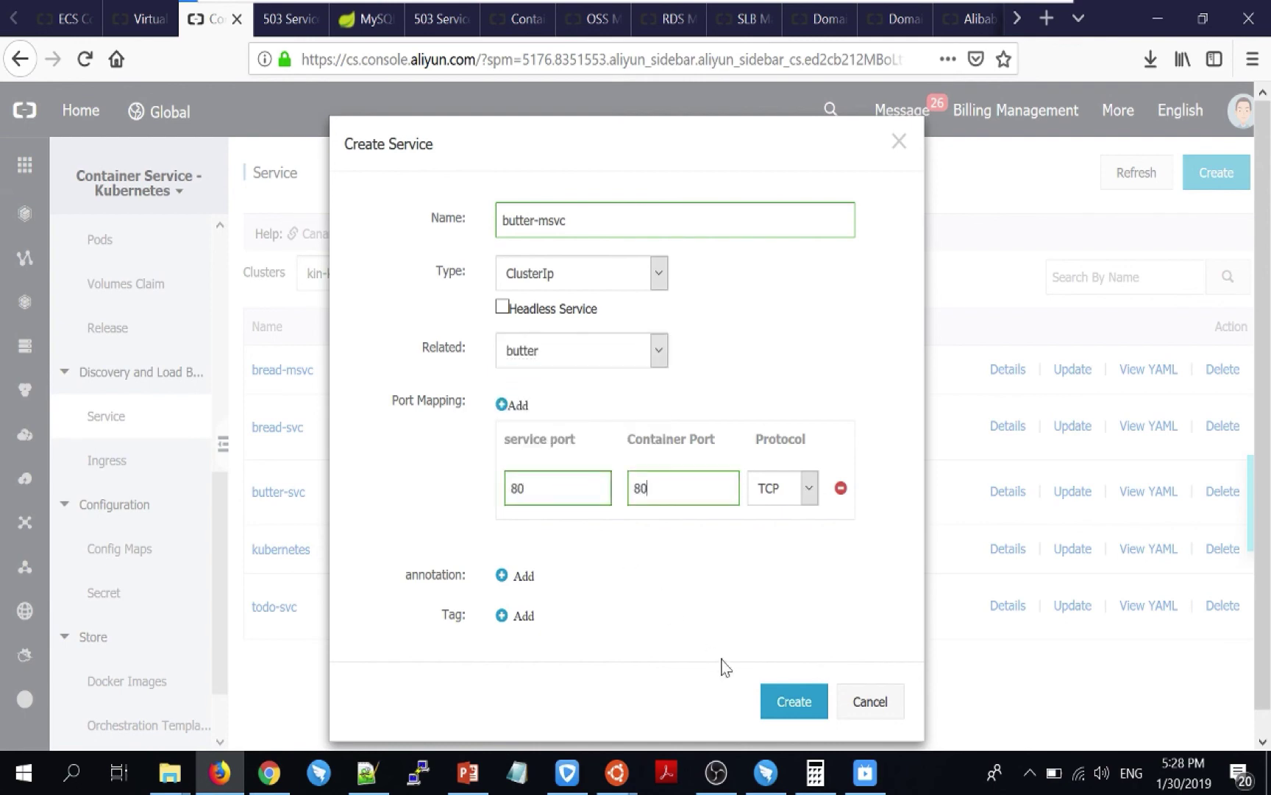
{"action": "left_click", "coordinate": [793, 700]}
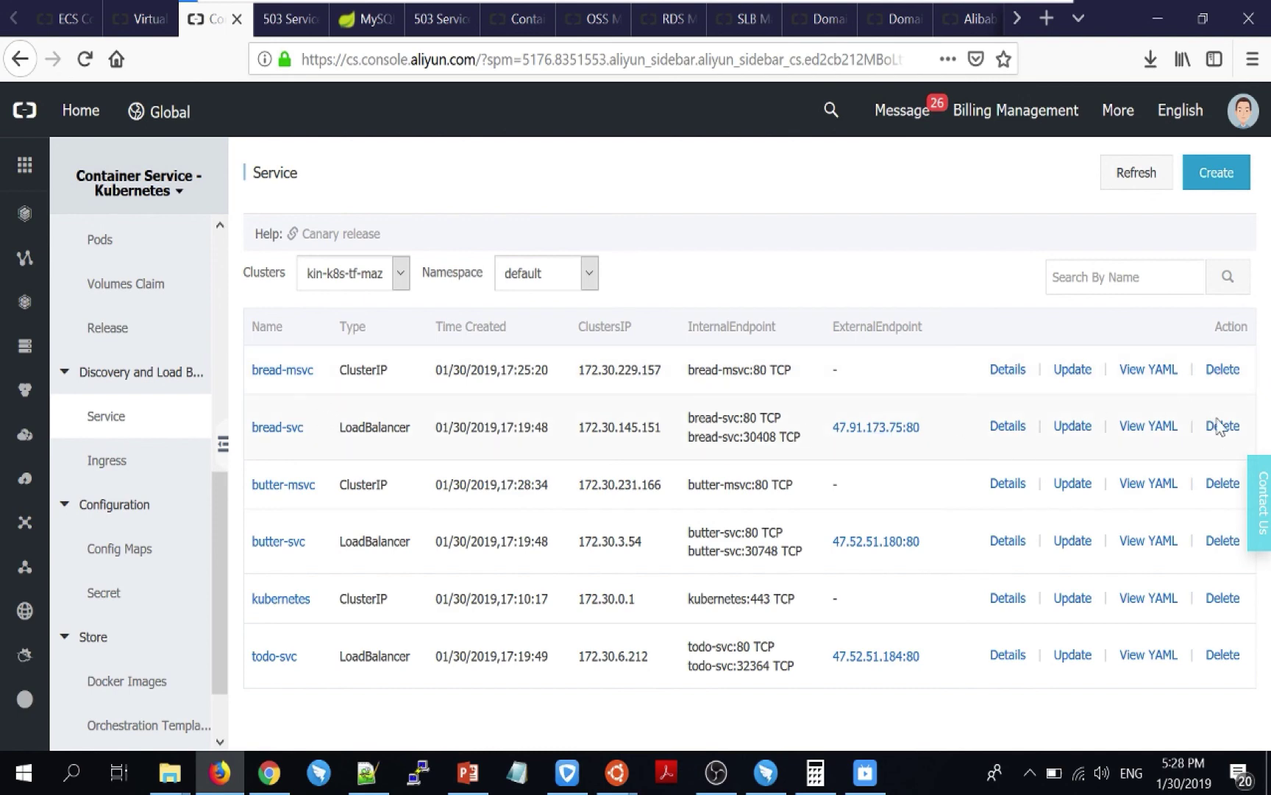
{"action": "left_click", "coordinate": [117, 469]}
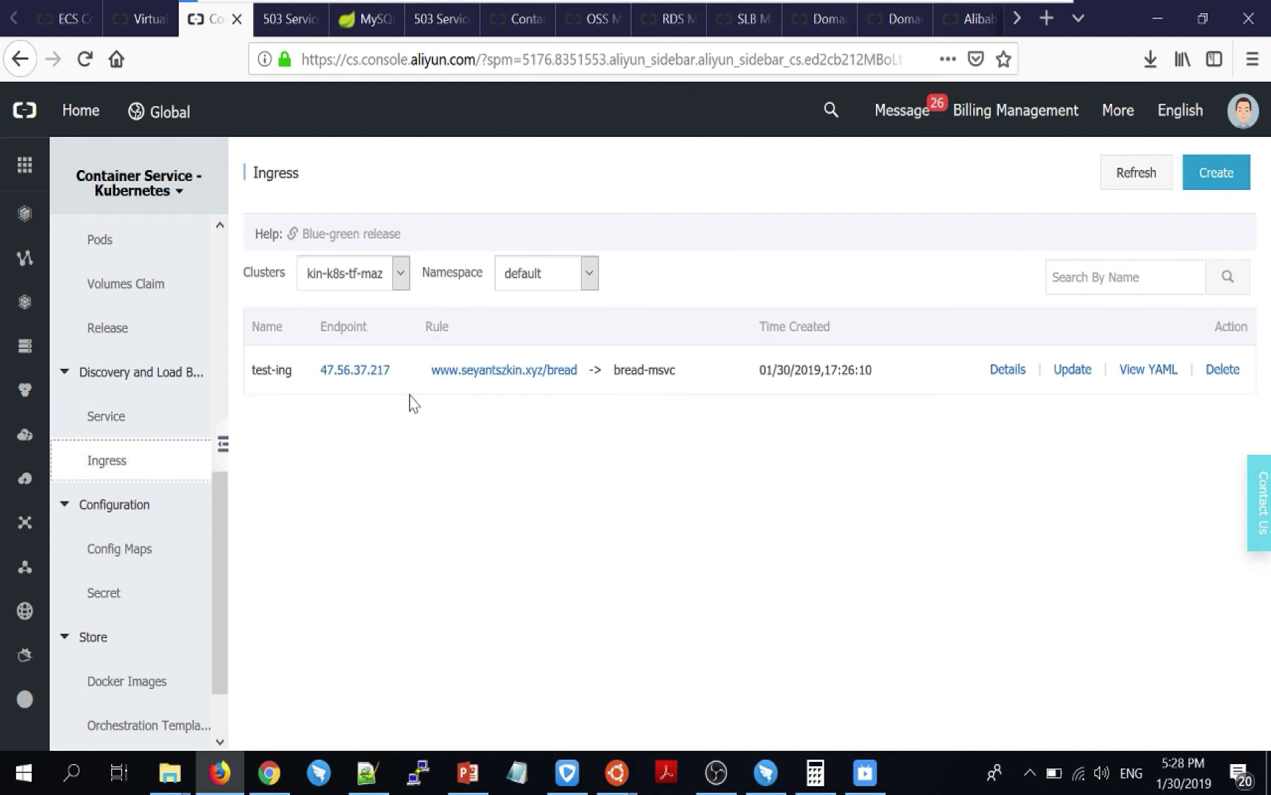
{"action": "left_click", "coordinate": [1008, 370]}
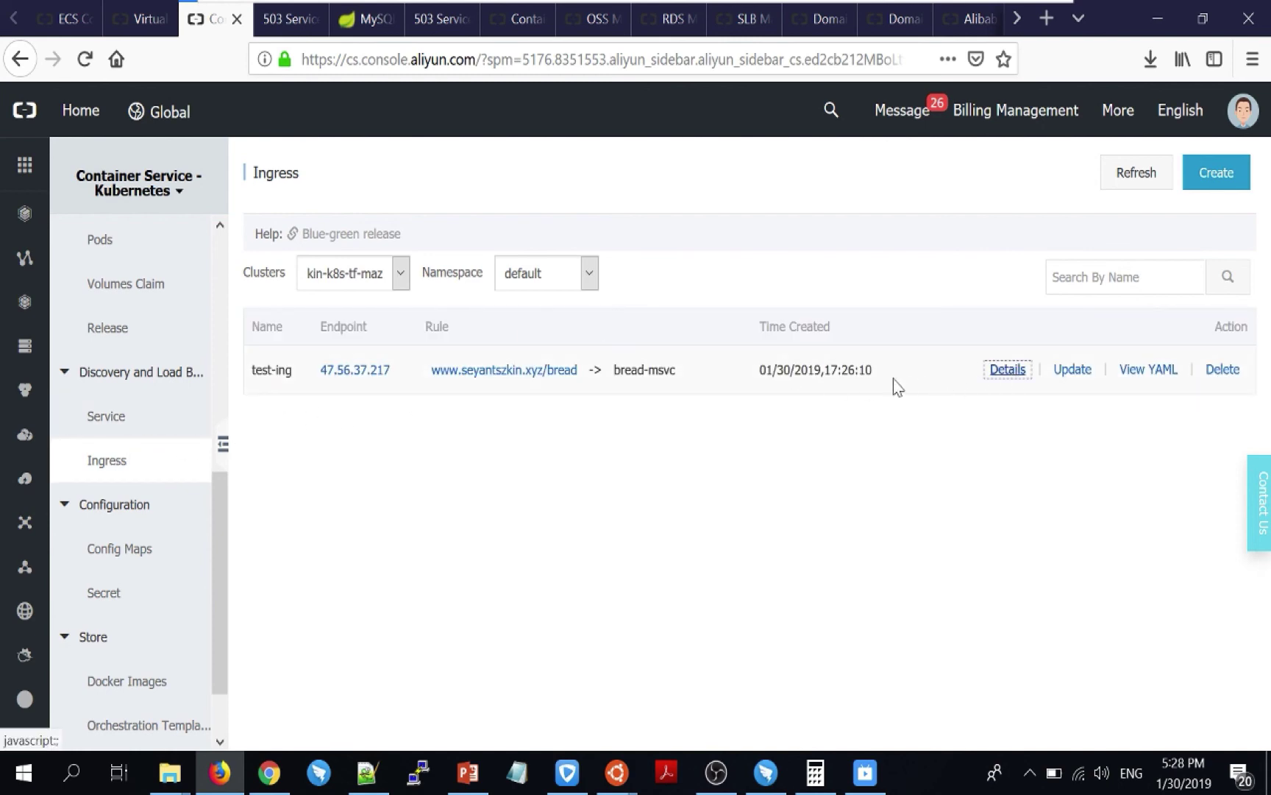
{"action": "left_click", "coordinate": [342, 180]}
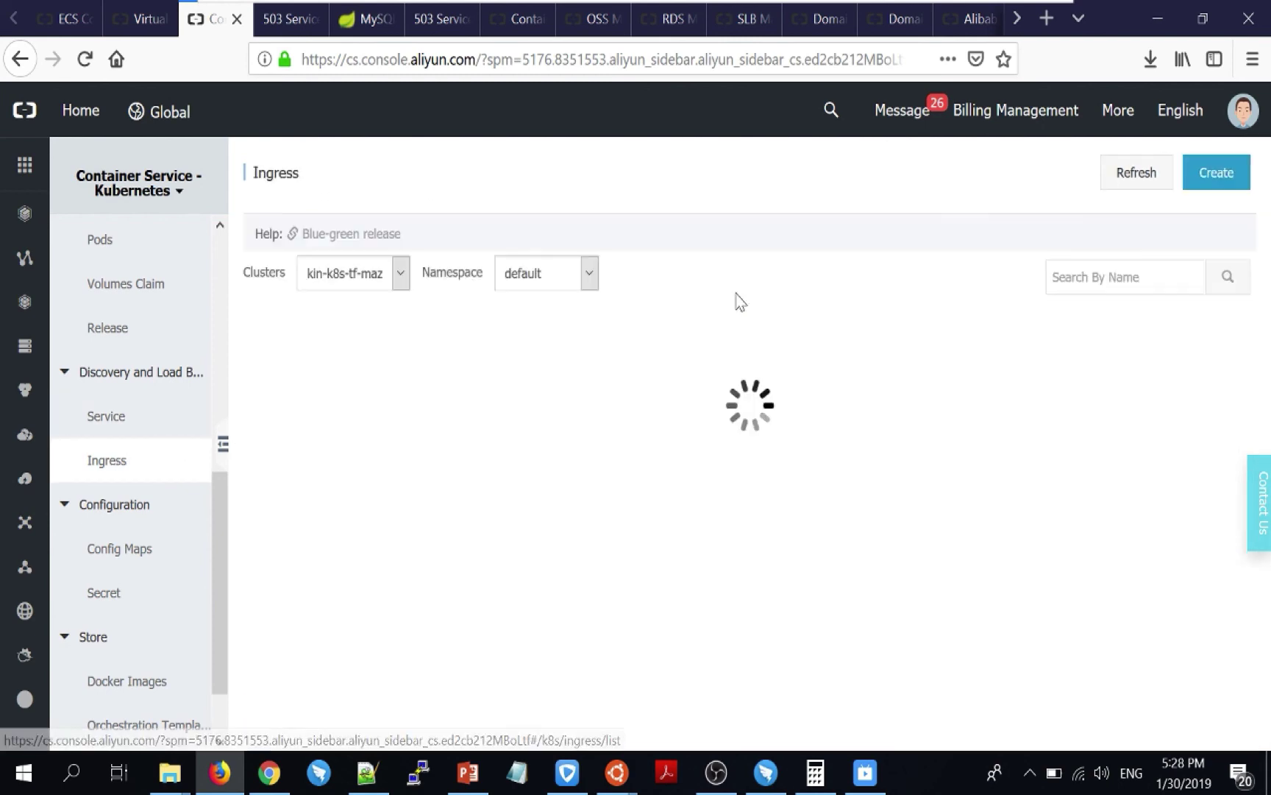
{"action": "left_click", "coordinate": [1067, 371]}
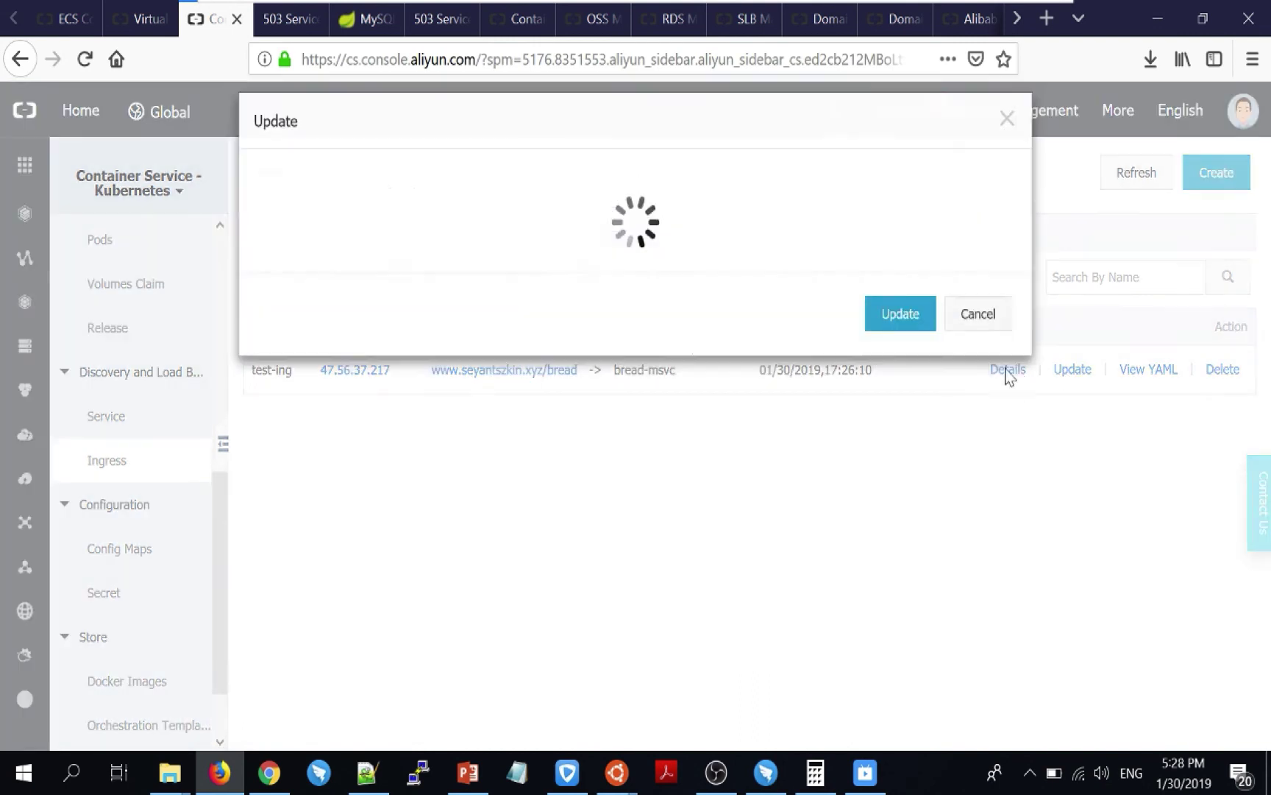
{"action": "left_click", "coordinate": [412, 268]}
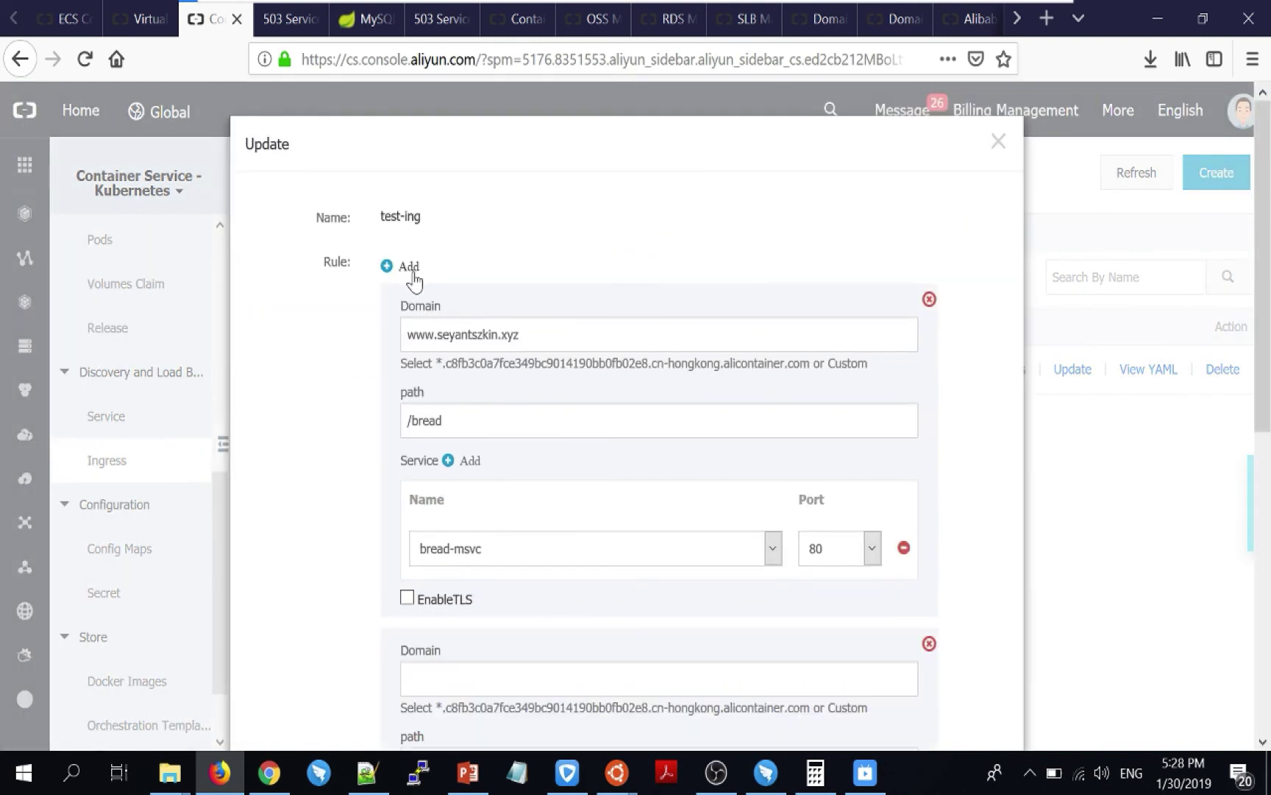
{"action": "scroll", "coordinate": [324, 338], "scroll_direction": "down", "scroll_amount": 2}
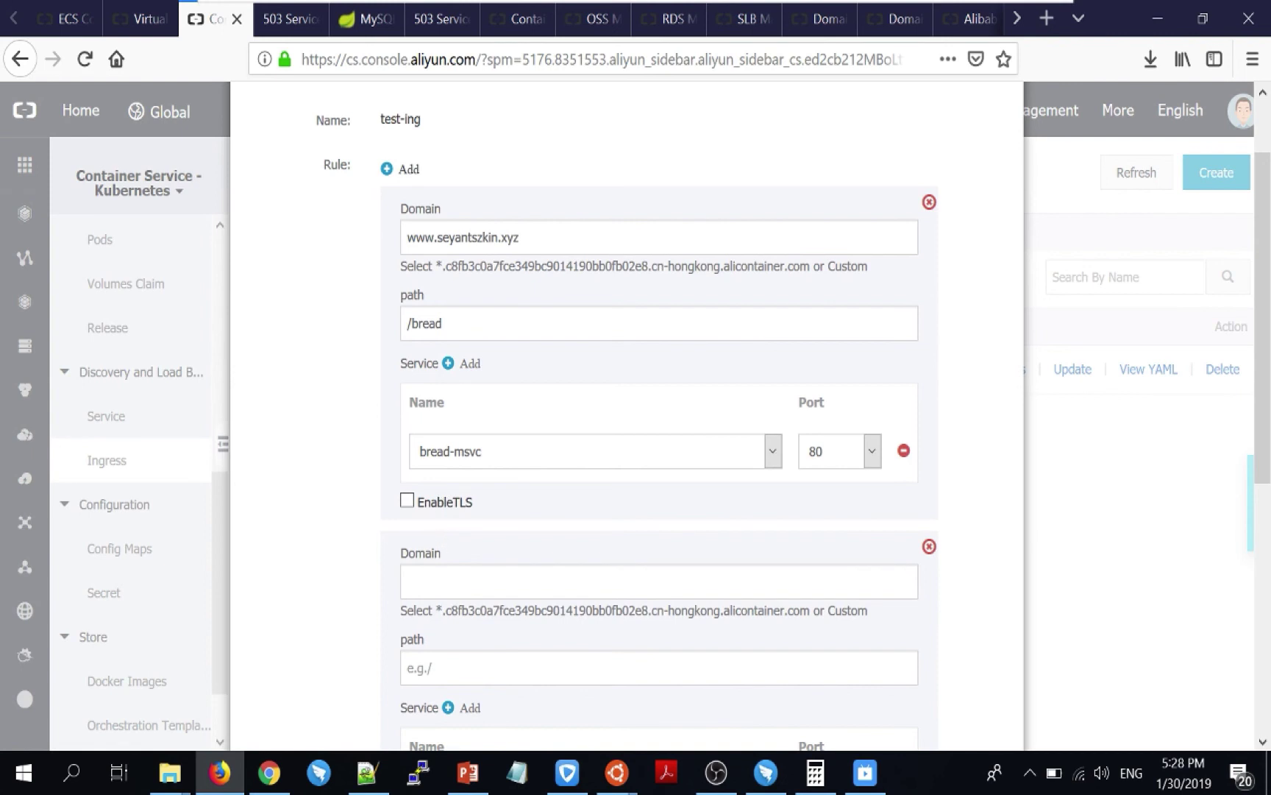
{"action": "left_click", "coordinate": [412, 582]}
{"action": "type", "text": "www.seyantszkin.xyz"}
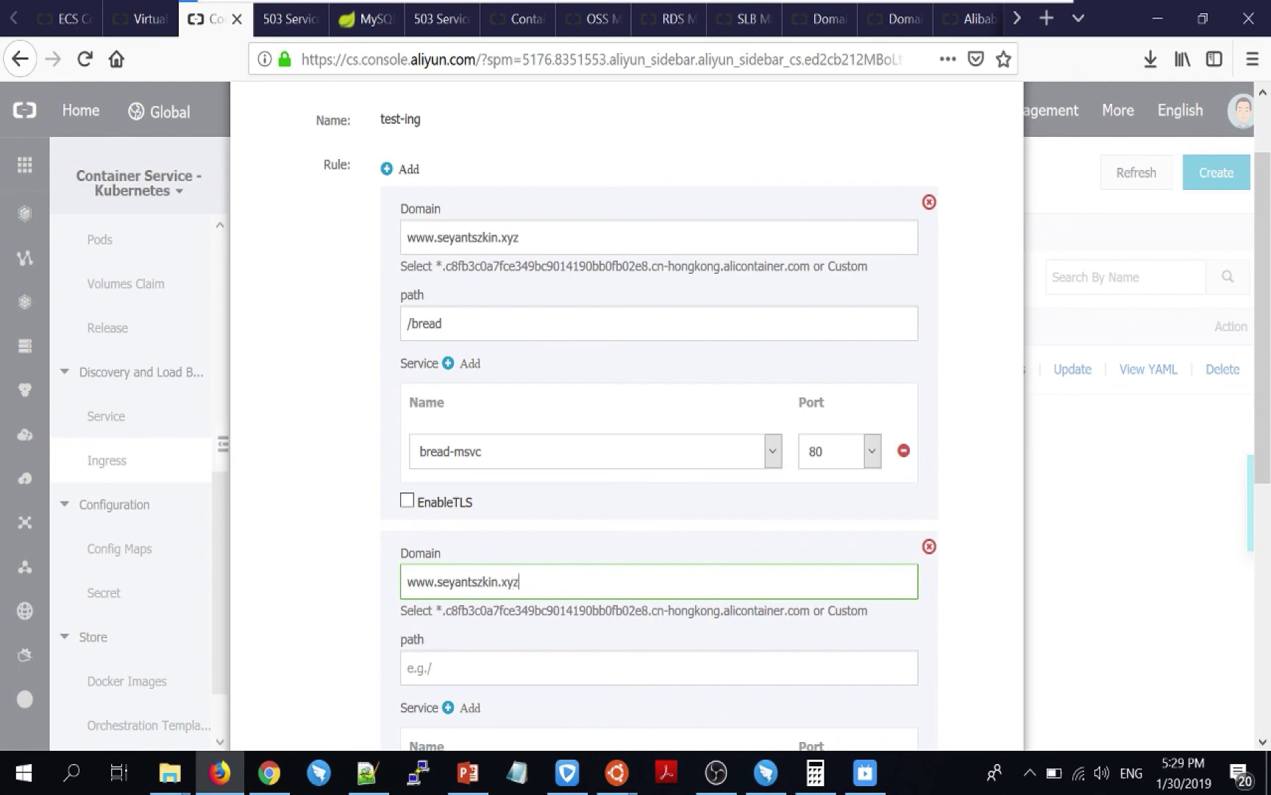
- Set the new rule's path to /butter and its service to butter-msvc on port 80, and save the ingress update
{"action": "left_click", "coordinate": [441, 667]}
{"action": "type", "text": "/b"}
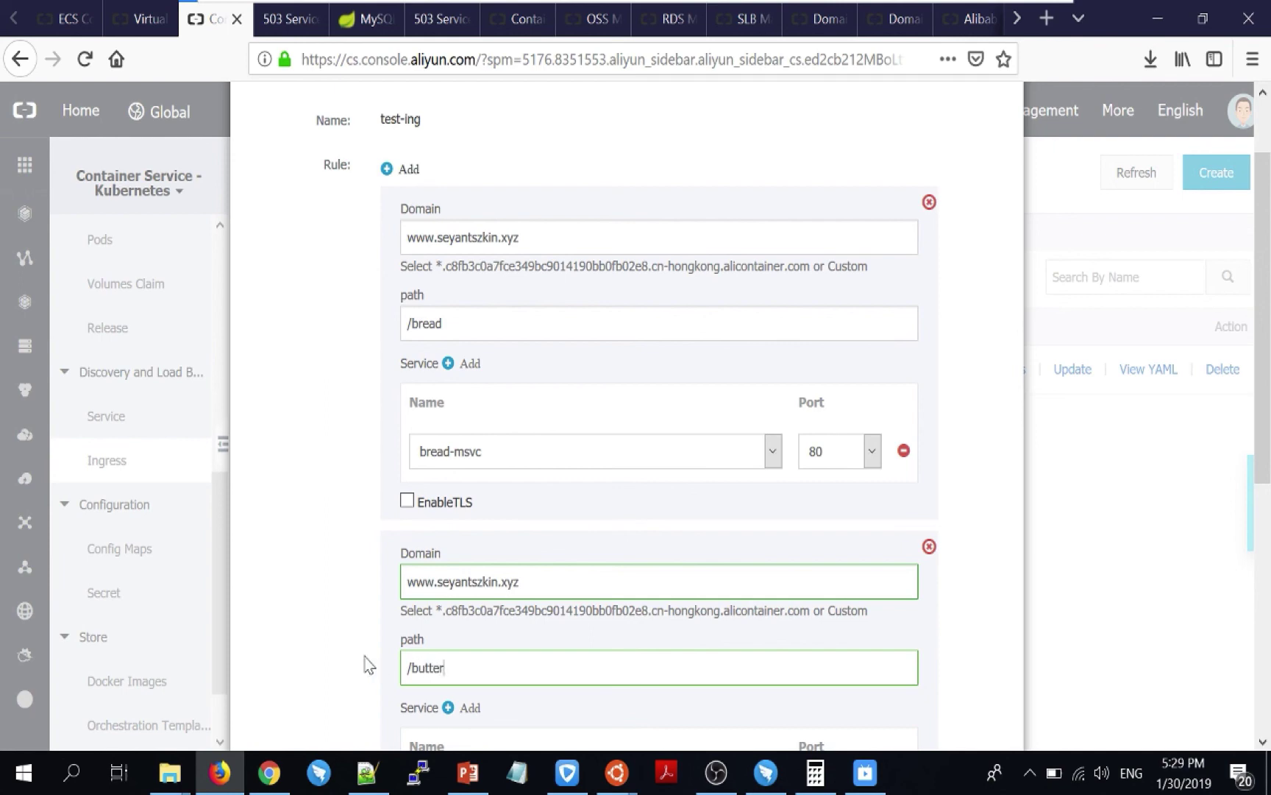
{"action": "type", "text": "utter"}
{"action": "scroll", "coordinate": [365, 663], "scroll_direction": "down", "scroll_amount": 3}
{"action": "left_click", "coordinate": [518, 553]}
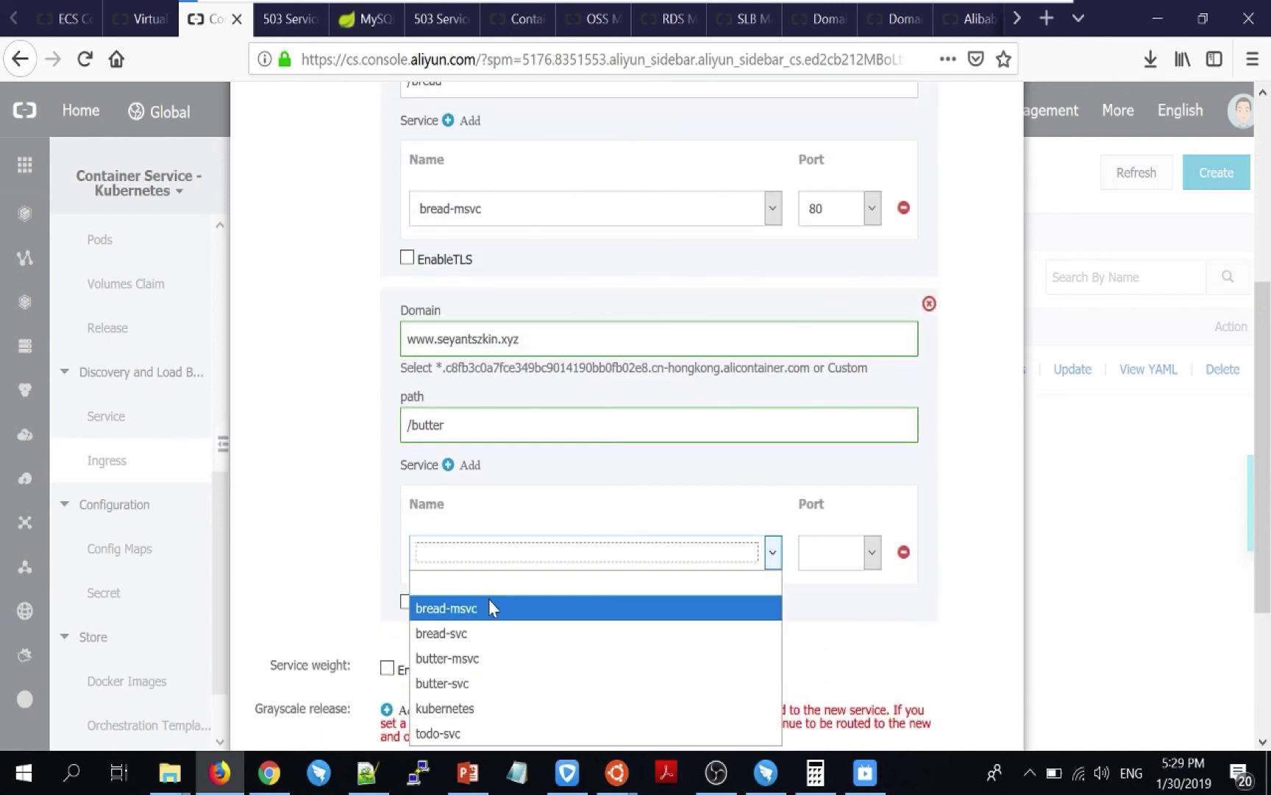
{"action": "left_click", "coordinate": [468, 658]}
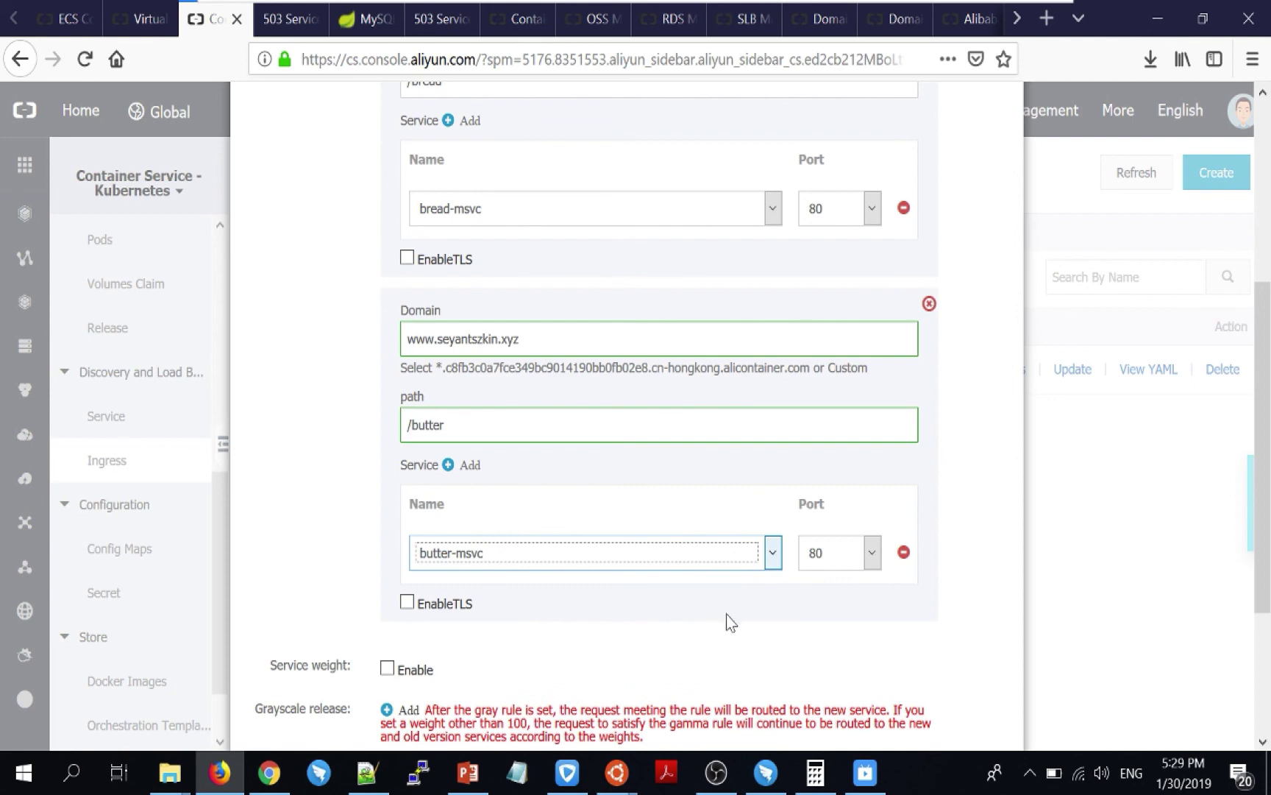
{"action": "scroll", "coordinate": [728, 622], "scroll_direction": "down", "scroll_amount": 3}
{"action": "left_click", "coordinate": [867, 686]}
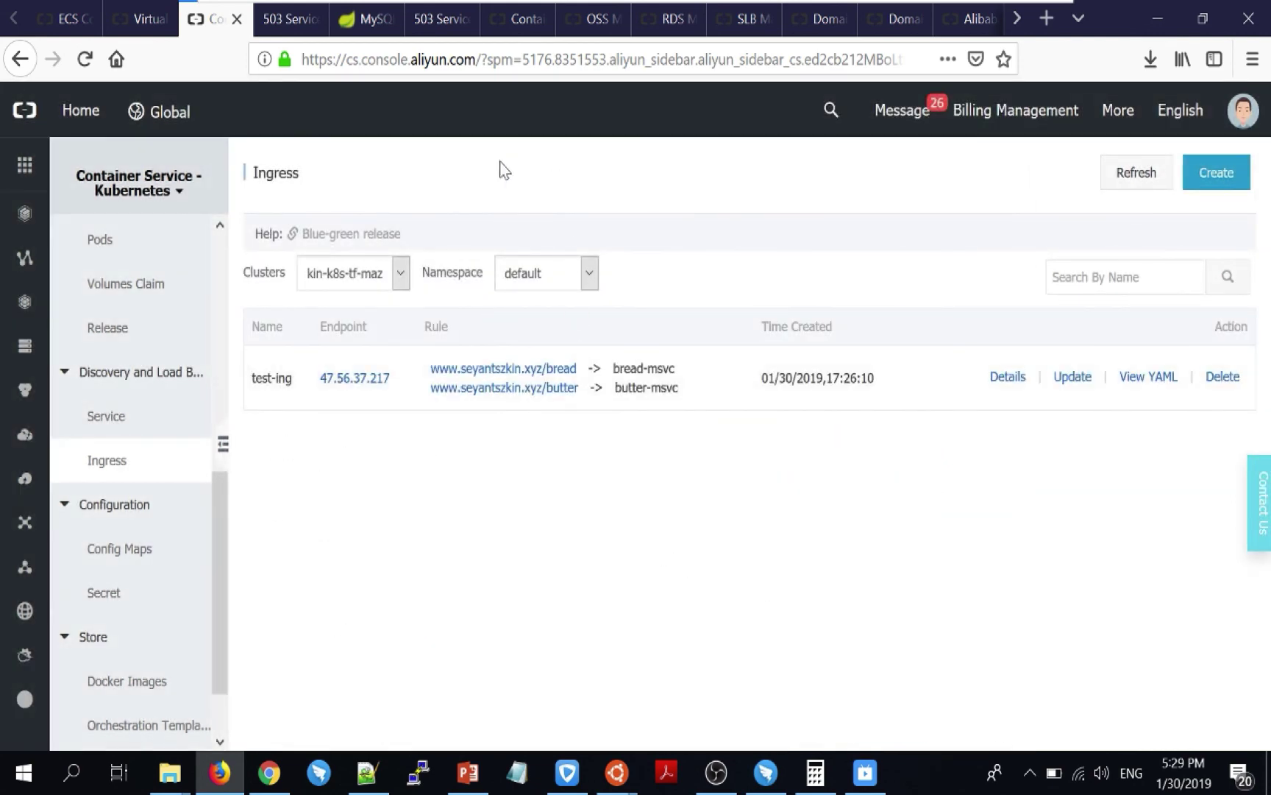
- Close the old test tabs and test the /bread and /butter links of test-ing, with Auto Refresh enabled on the butter page
{"action": "left_click", "coordinate": [283, 29]}
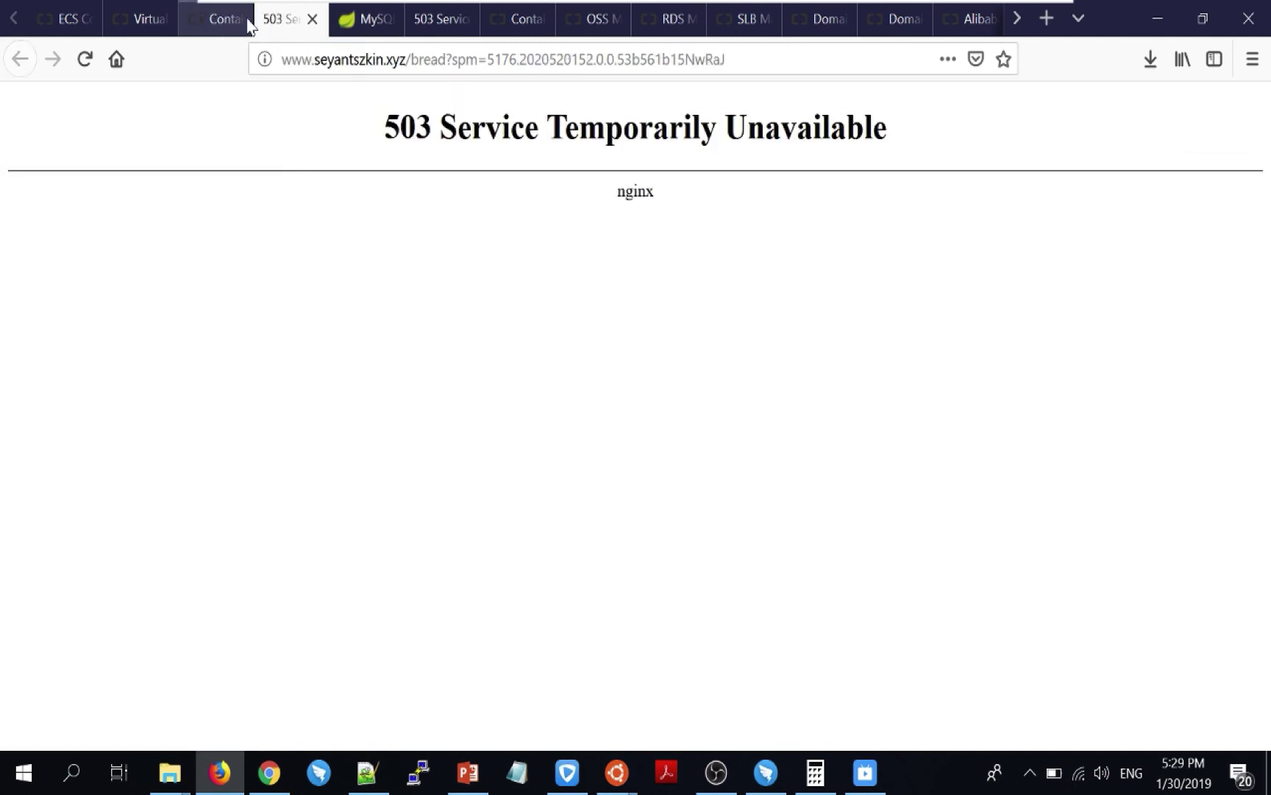
{"action": "left_click", "coordinate": [312, 19]}
{"action": "left_click", "coordinate": [312, 22]}
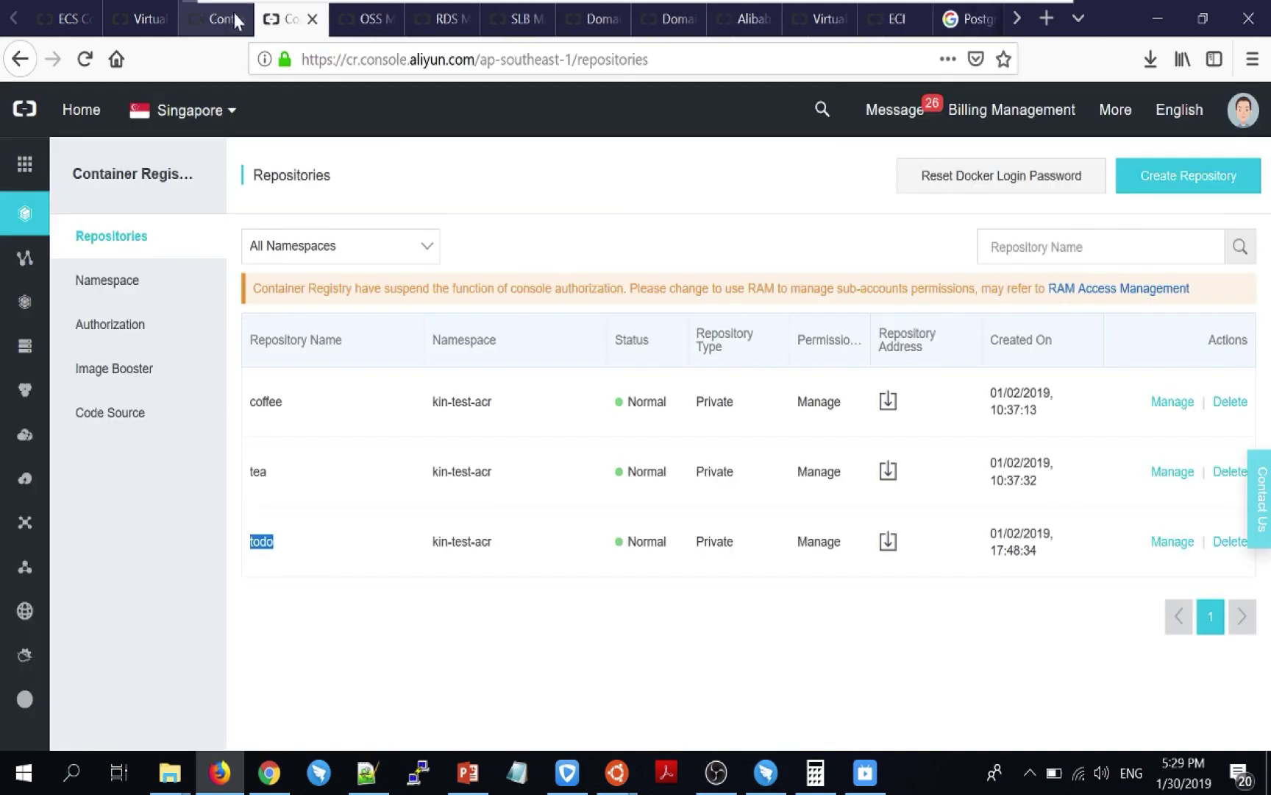
{"action": "left_click", "coordinate": [235, 14]}
{"action": "left_click", "coordinate": [509, 372]}
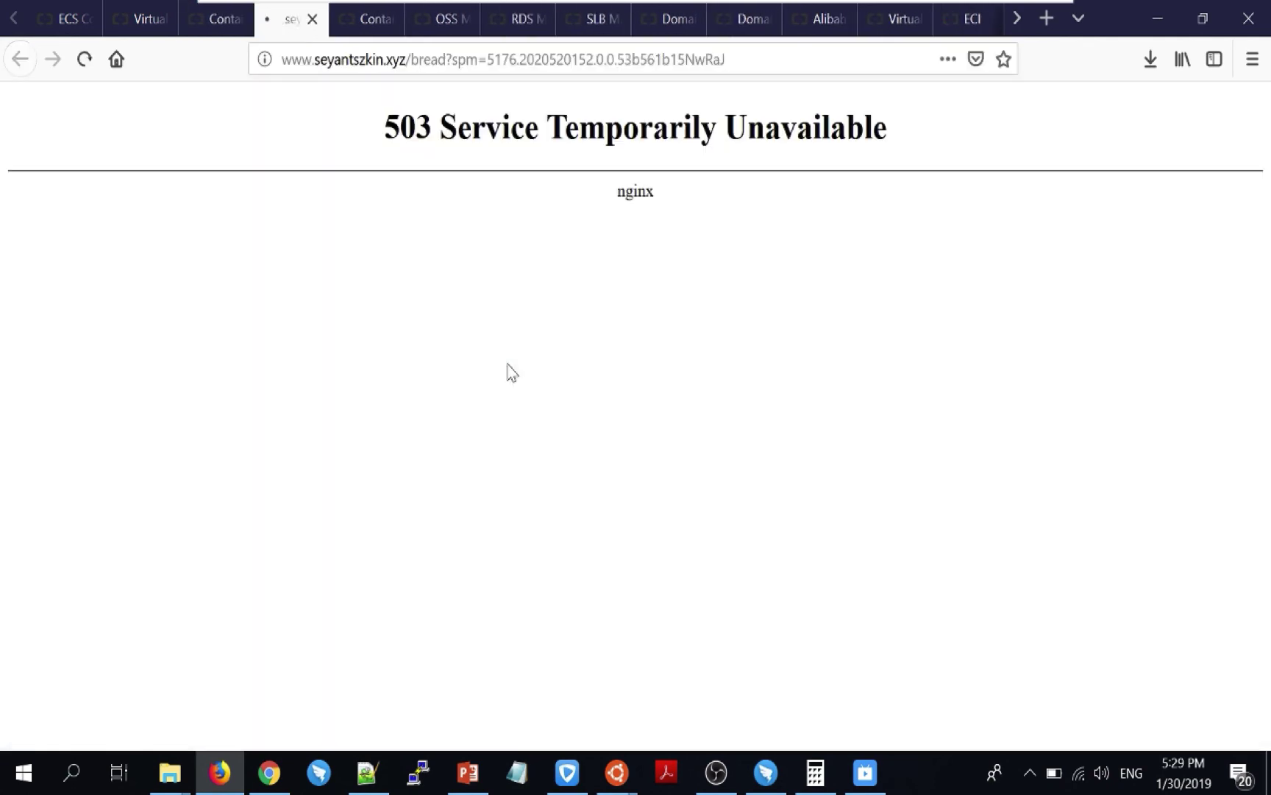
{"action": "left_click", "coordinate": [311, 20]}
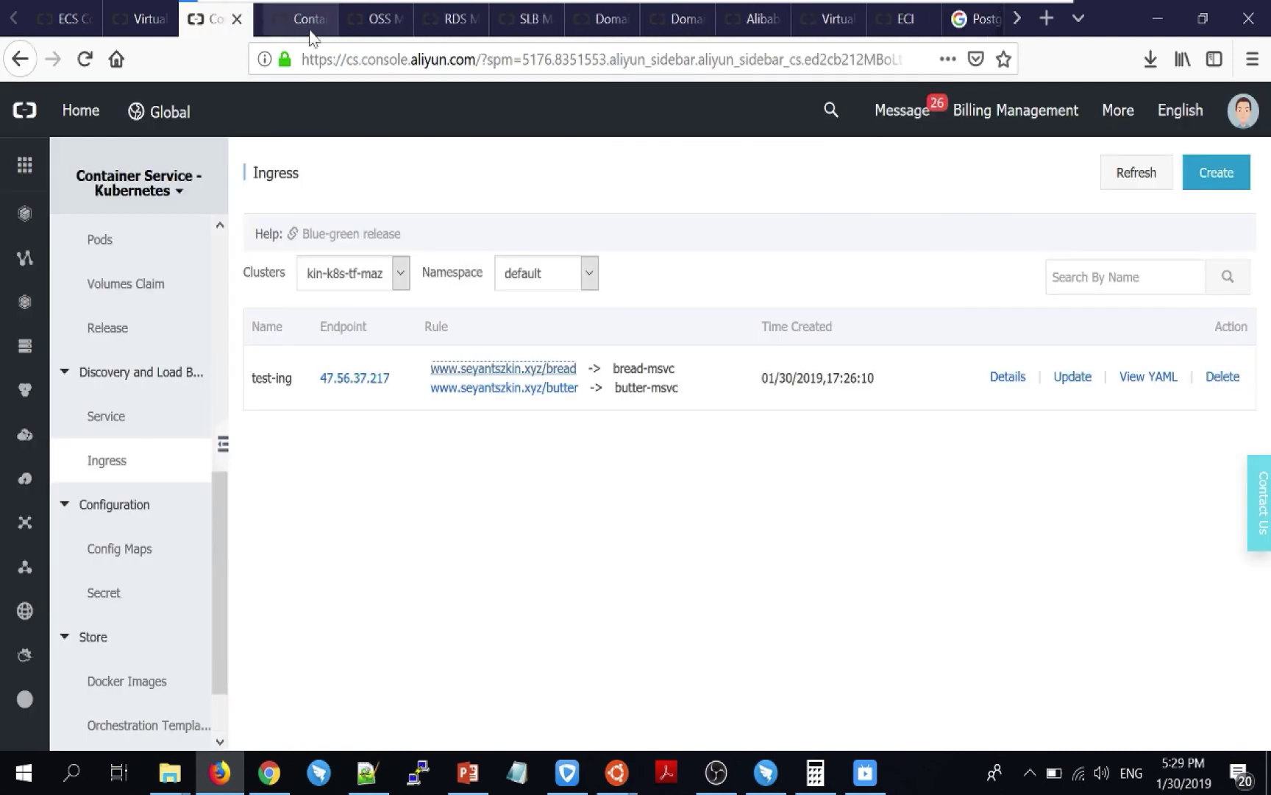
{"action": "left_click", "coordinate": [497, 390]}
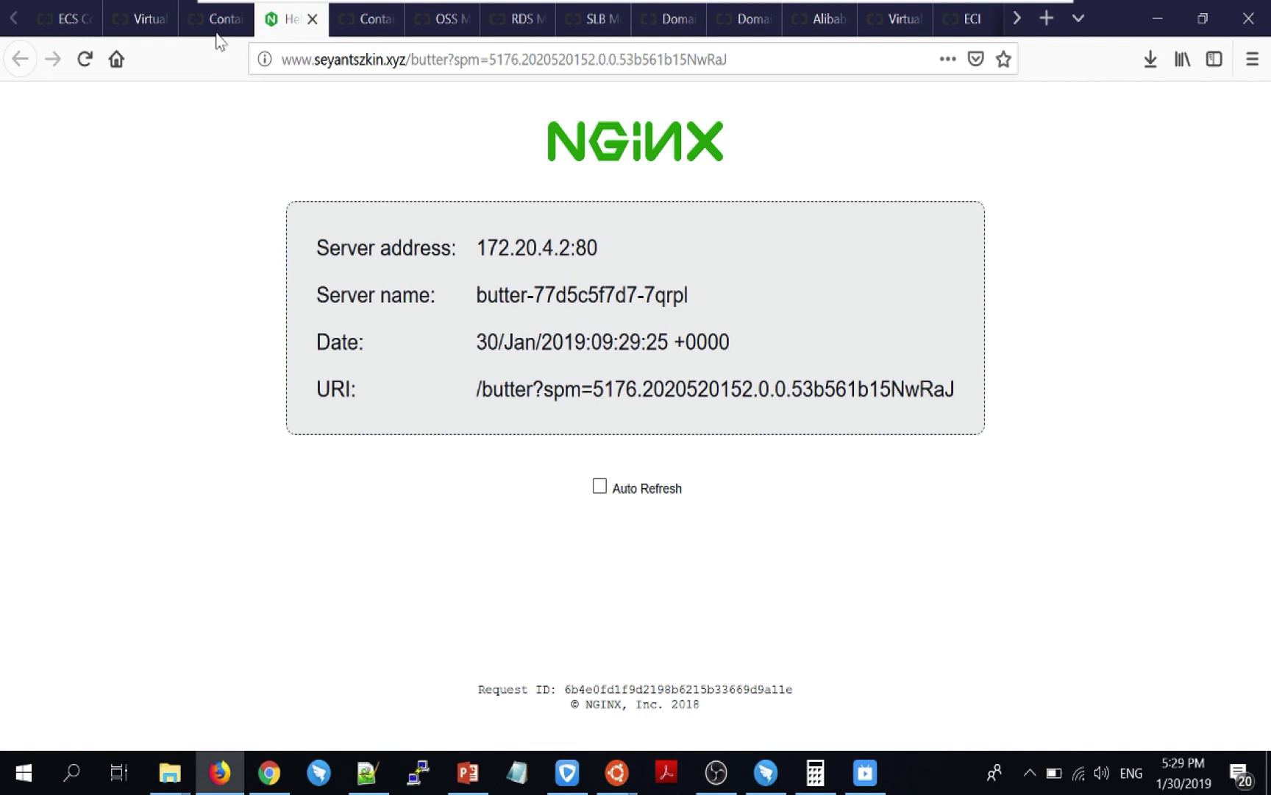
{"action": "left_click", "coordinate": [600, 487]}
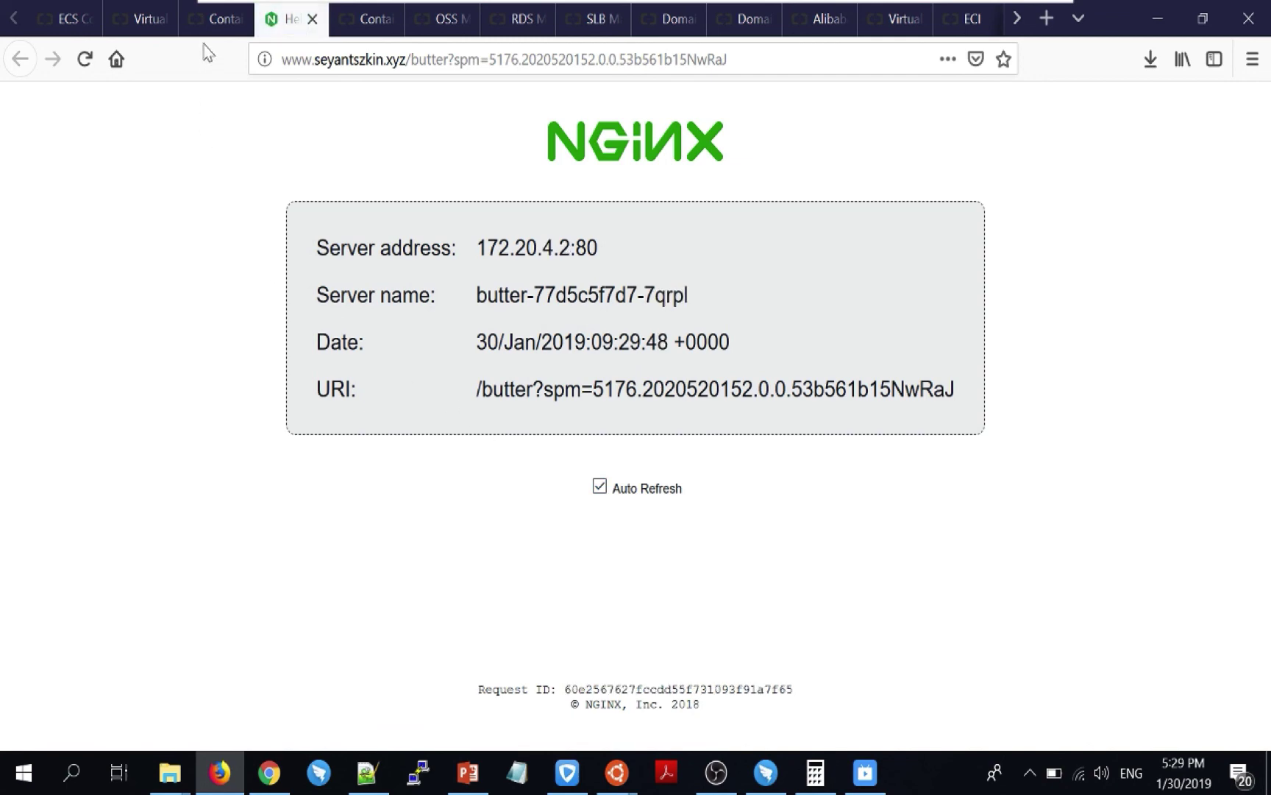
- Return to the Ingress list, and switch to PowerPoint to show the Deprovisioning slide
{"action": "left_click", "coordinate": [202, 19]}
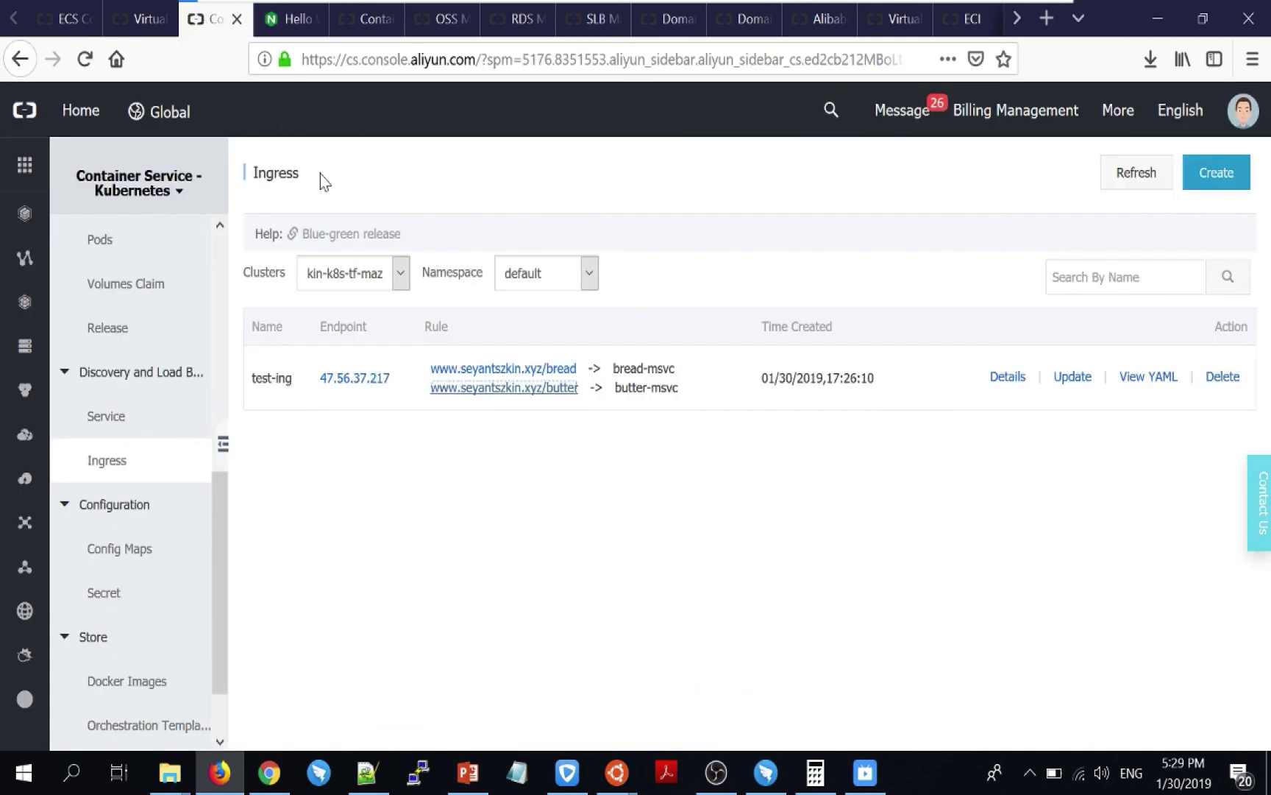
{"action": "left_click", "coordinate": [501, 465]}
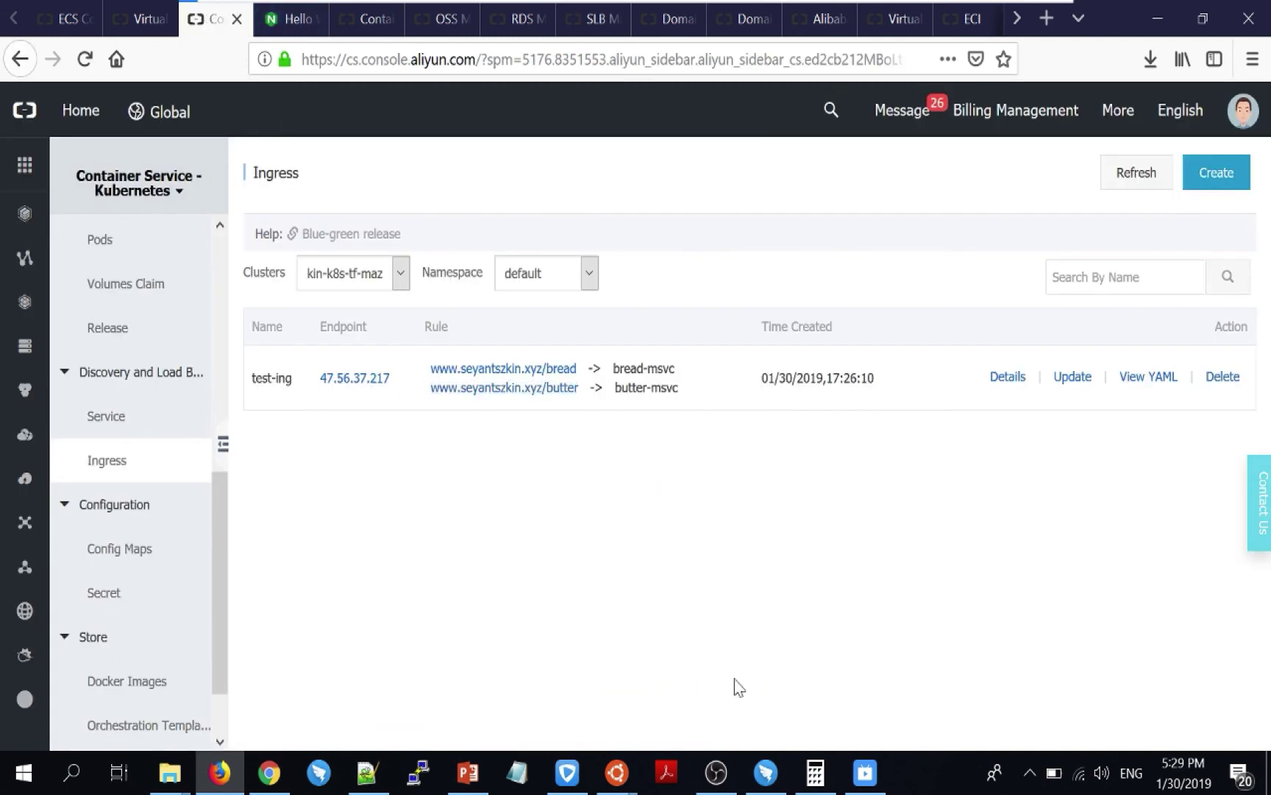
{"action": "left_click", "coordinate": [468, 773]}
{"action": "scroll", "coordinate": [81, 526], "scroll_direction": "down", "scroll_amount": 1}
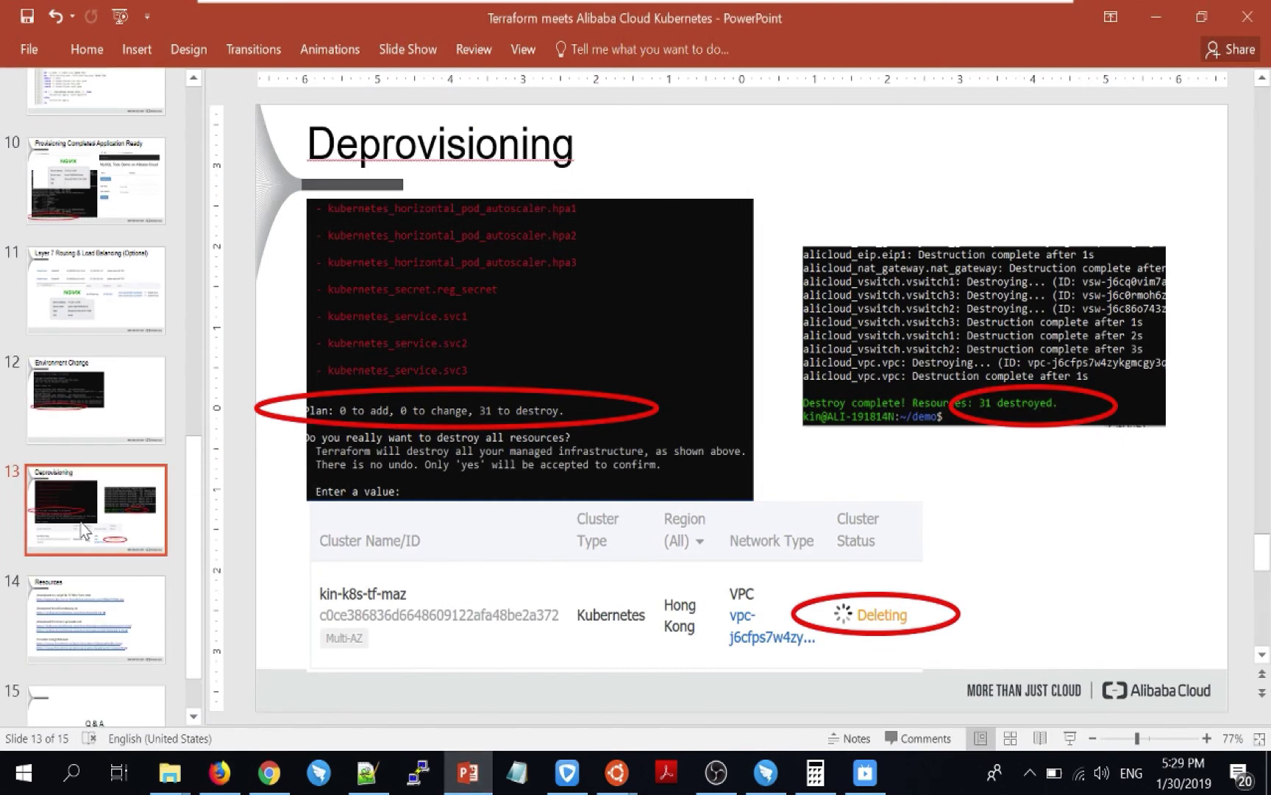
- Switch to the ~/demo Ubuntu terminal used for Terraform and run terraform destroy -auto-approve
{"action": "mouse_move", "coordinate": [621, 779]}
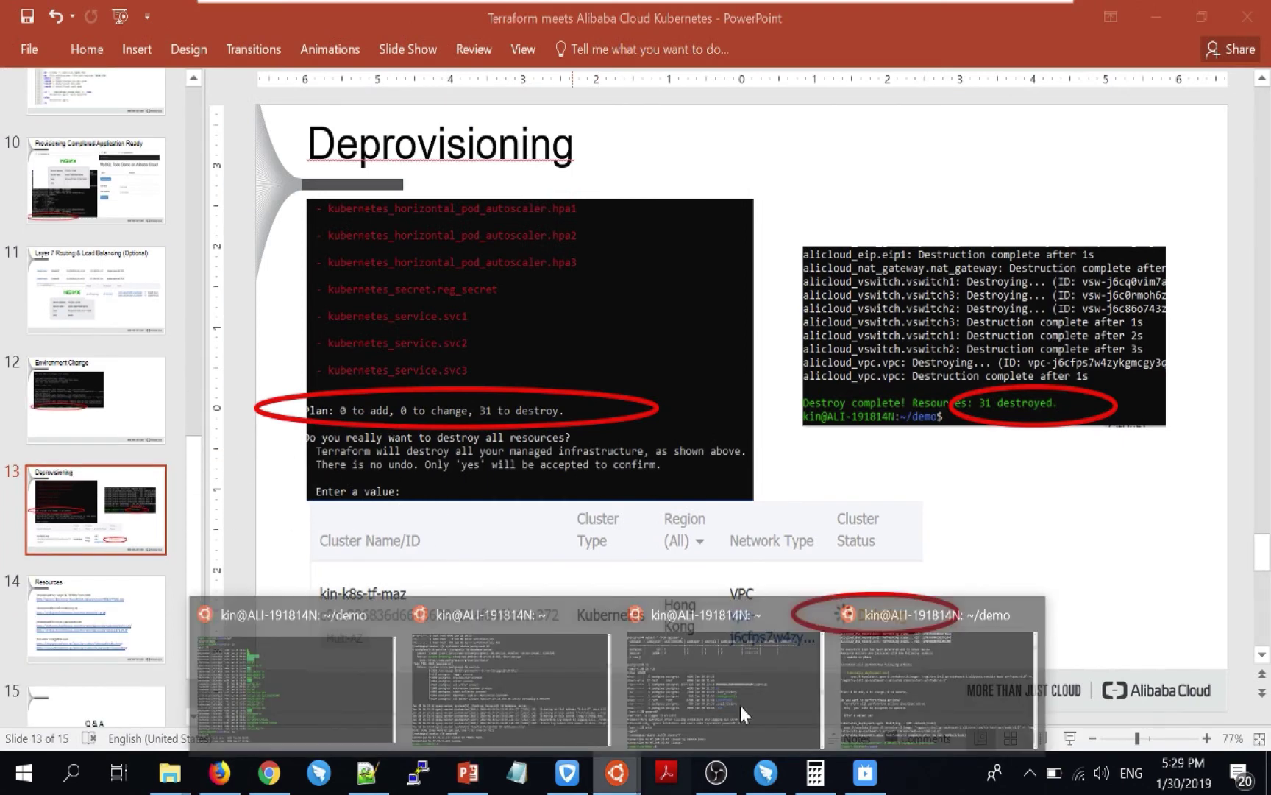
{"action": "left_click", "coordinate": [881, 687]}
{"action": "key", "text": "Up"}
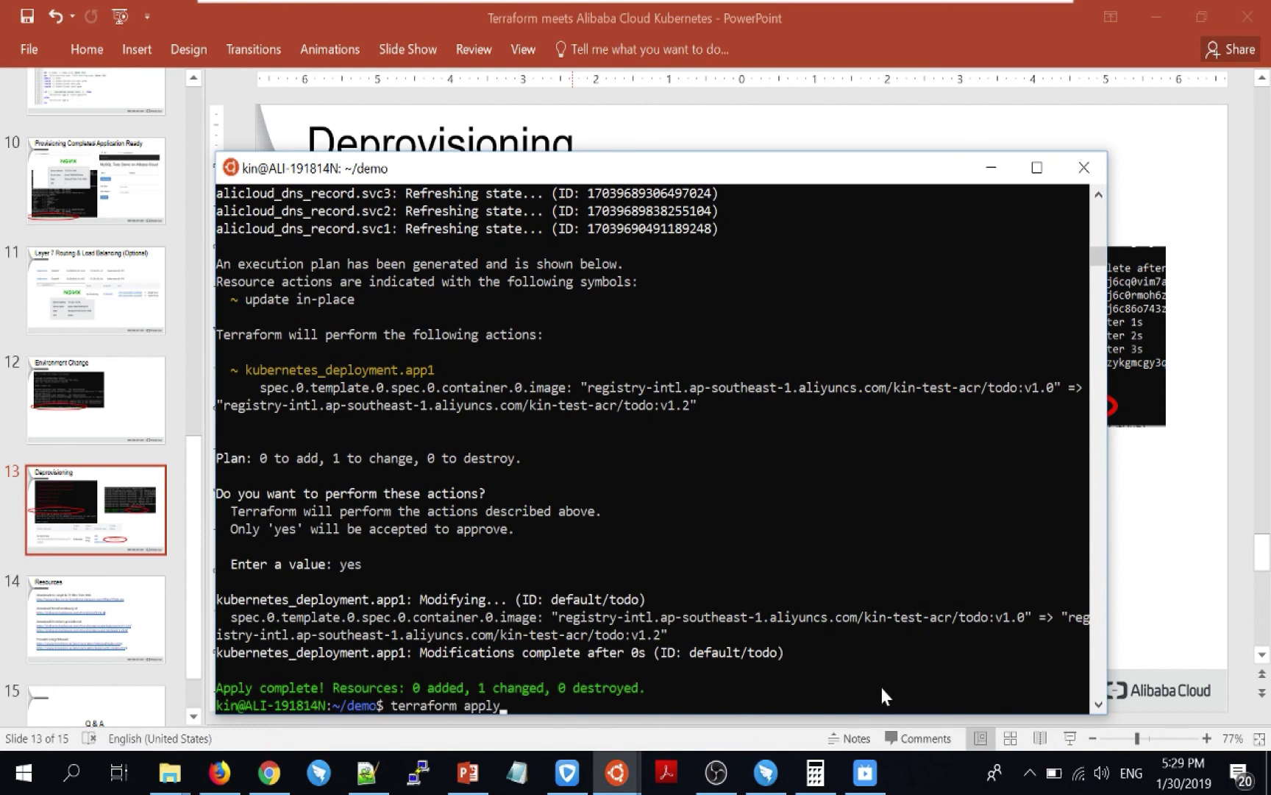
{"action": "key", "text": "BackSpace"}
{"action": "key", "text": "BackSpace"}
{"action": "key", "text": "BackSpace"}
{"action": "type", "text": "de"}
{"action": "type", "text": "sttr"}
{"action": "type", "text": "oy -auto-approve"}
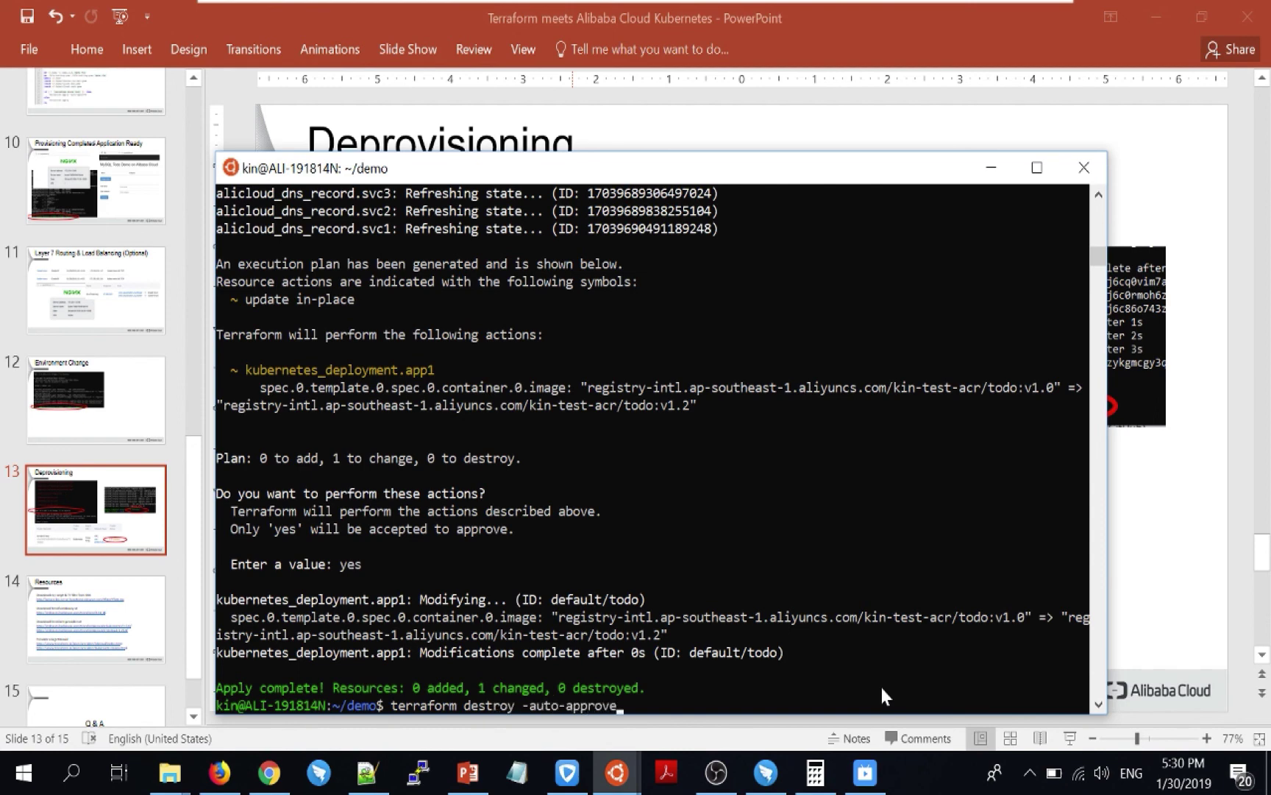
{"action": "key", "text": "Return"}
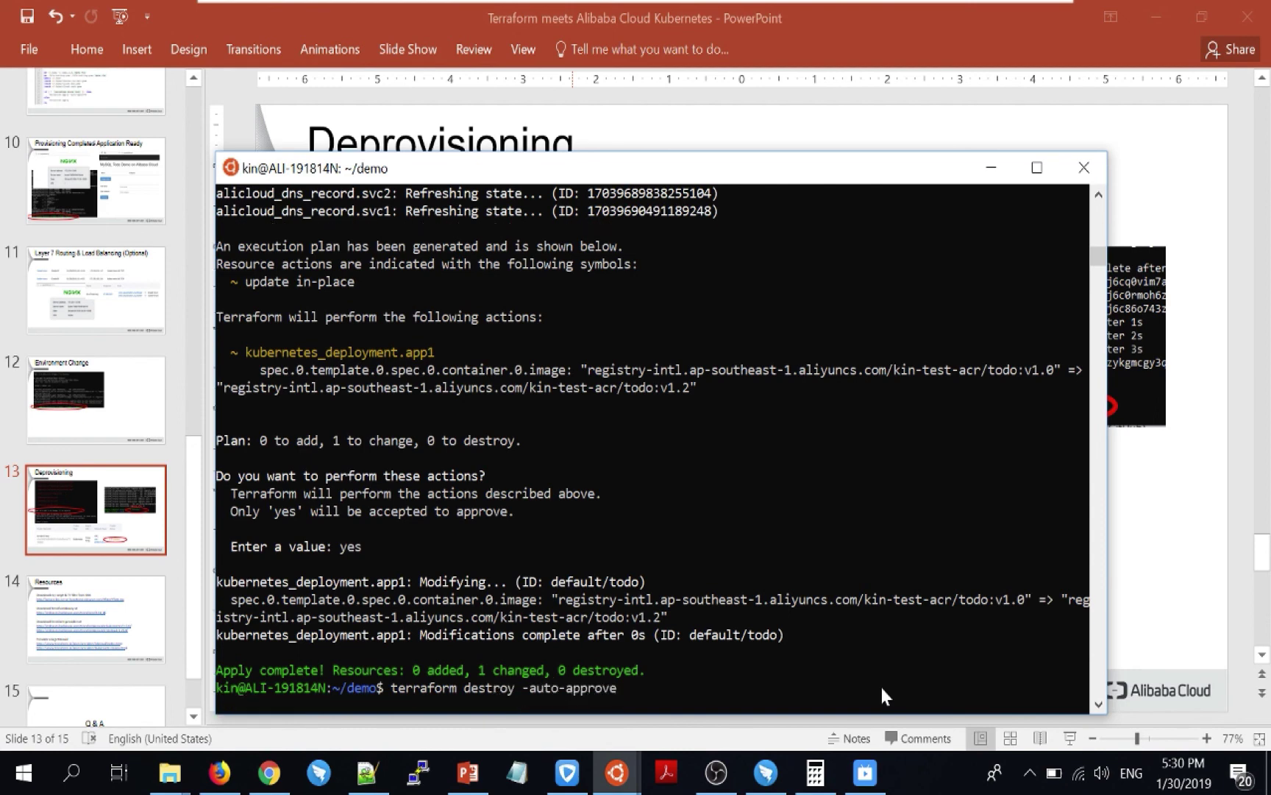